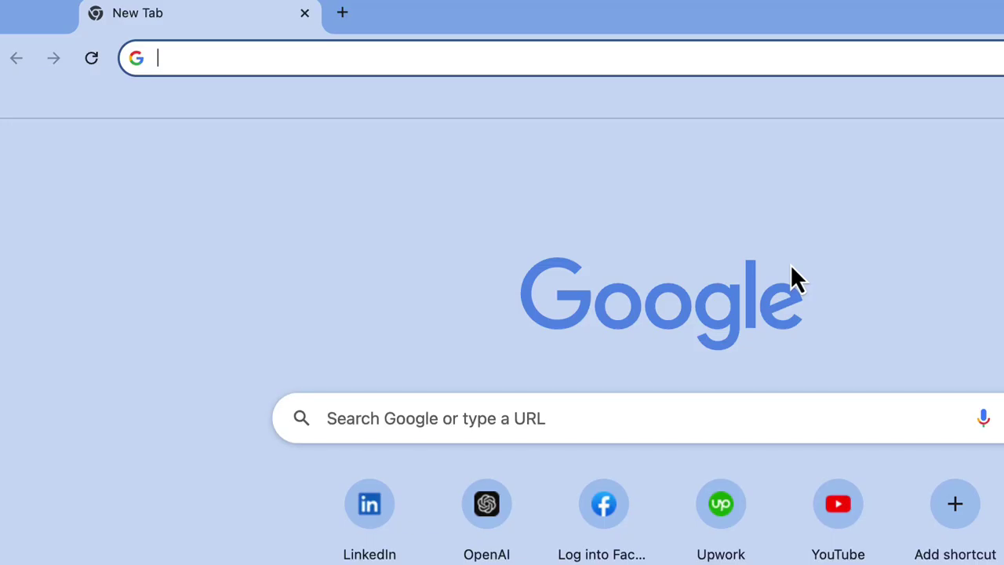
Step: Open fiverr.com and sign in to the account with Google
text(fiverr.co)
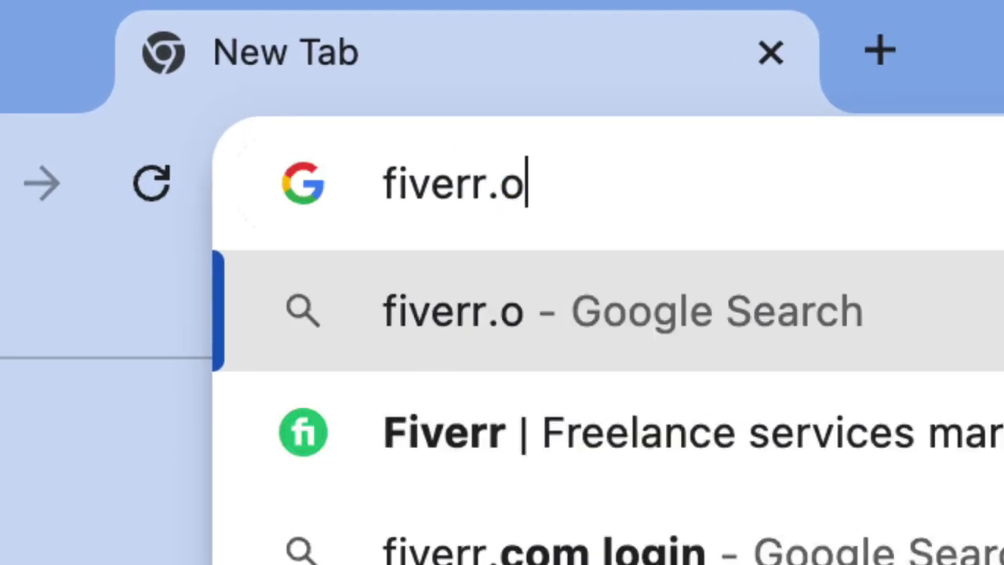
key(BackSpace)
text(com)
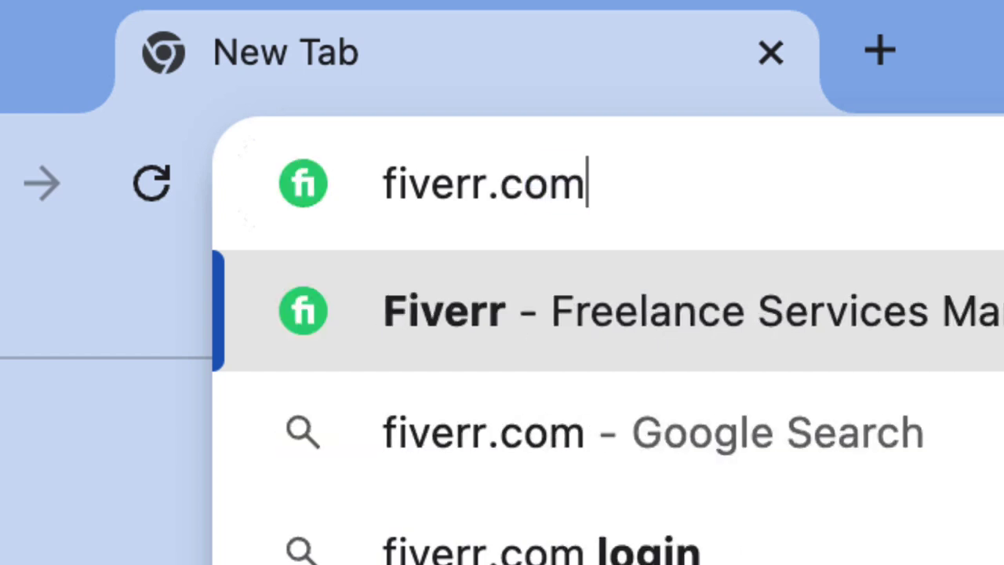
key(Return)
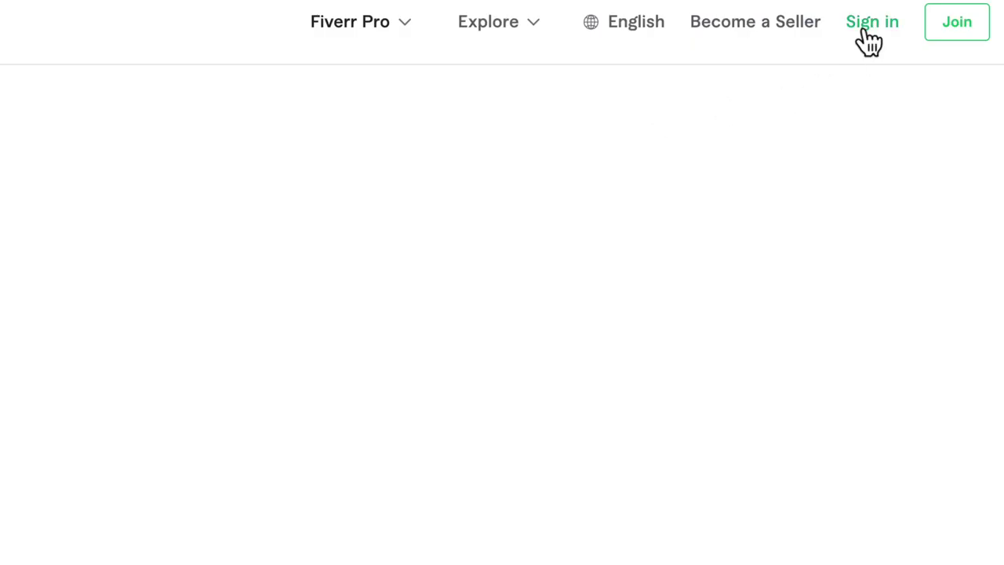
click(869, 41)
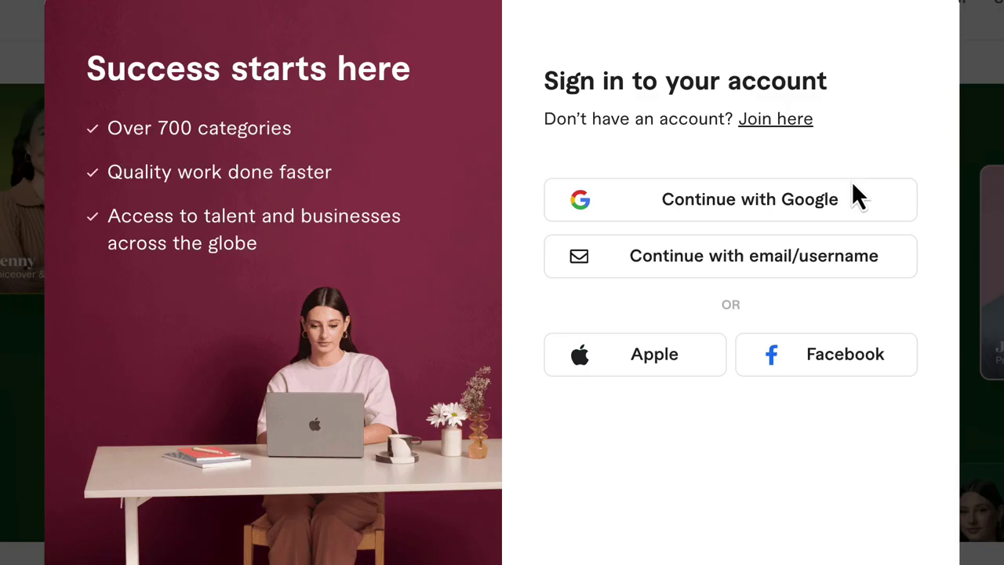
click(755, 203)
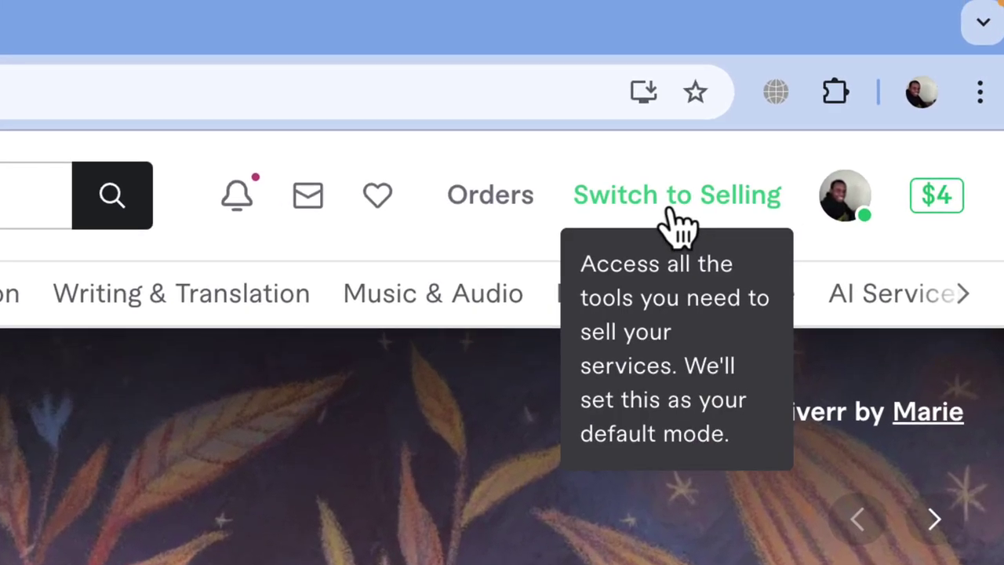
Step: Switch the Fiverr account to selling mode and start creating a new gig from the gigs overview
click(676, 223)
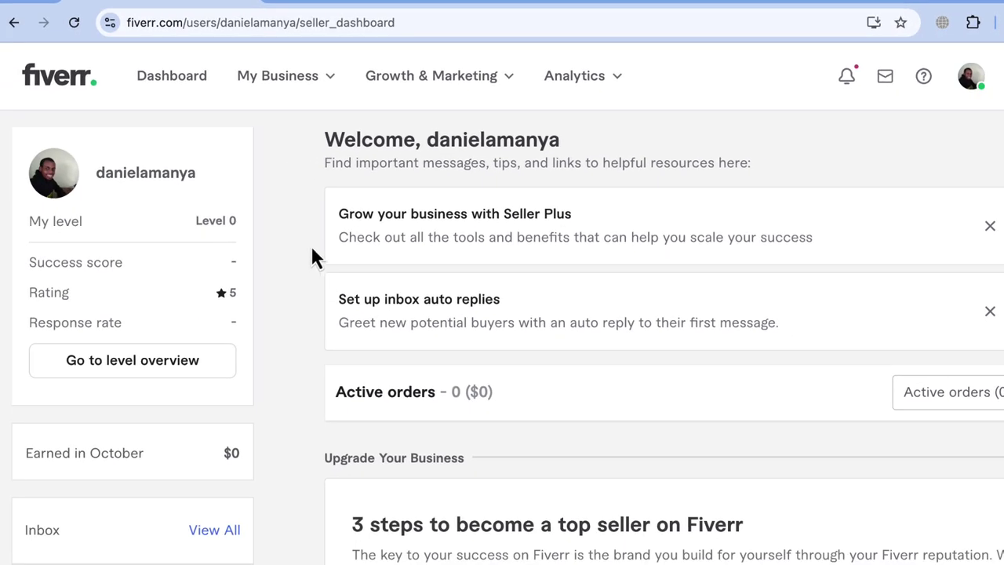
click(328, 81)
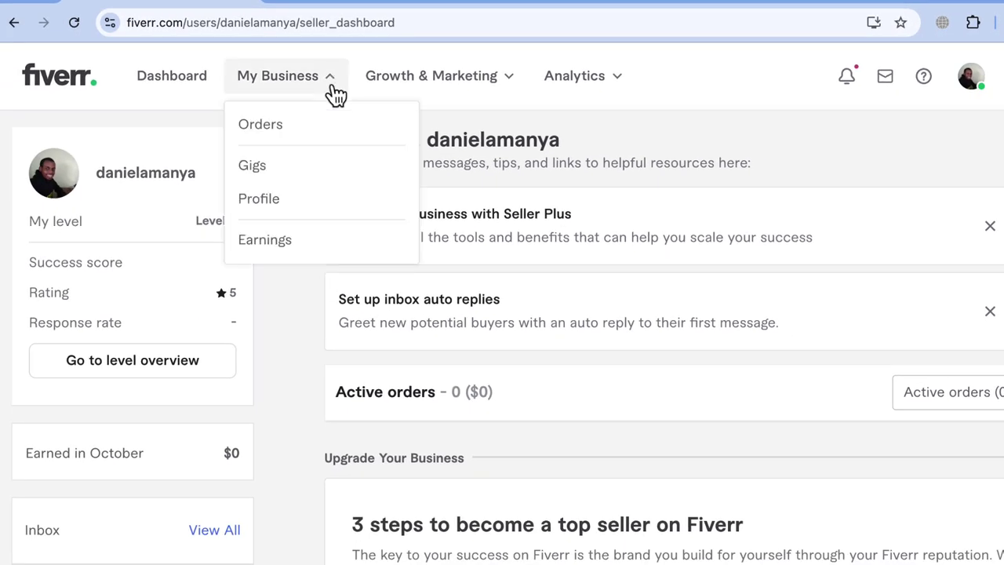
click(335, 185)
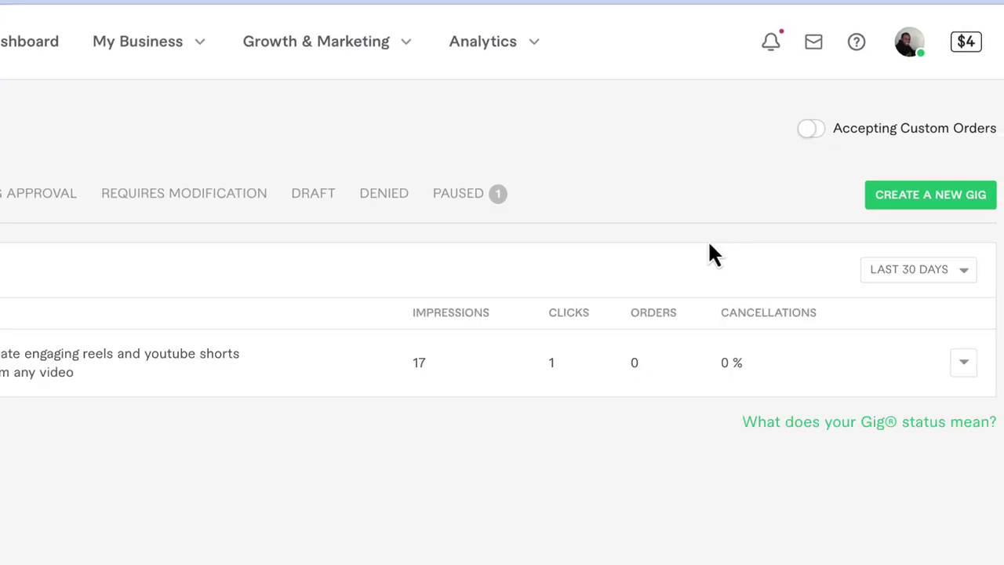
click(899, 207)
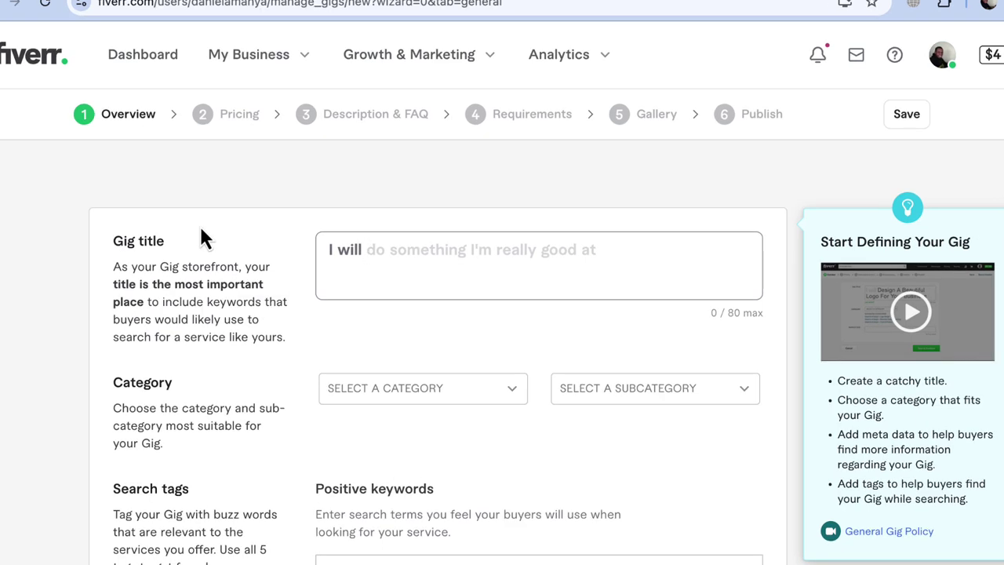
Step: Enter the gig title "create engaging Reels and YouTube Shorts from any video", capitalising Reels, YouTube and Shorts
click(424, 242)
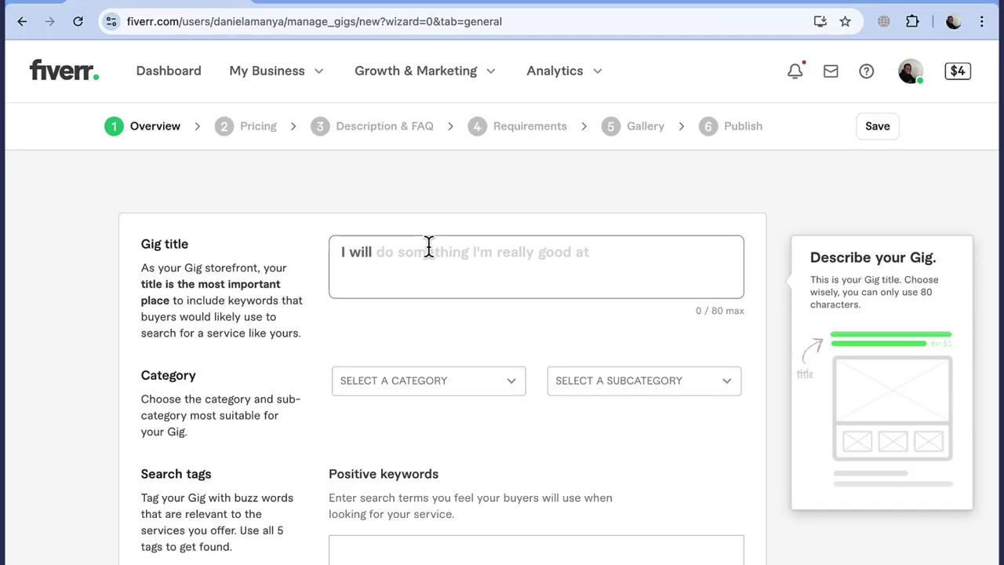
text(create engaging reels and youtube shorts from any video)
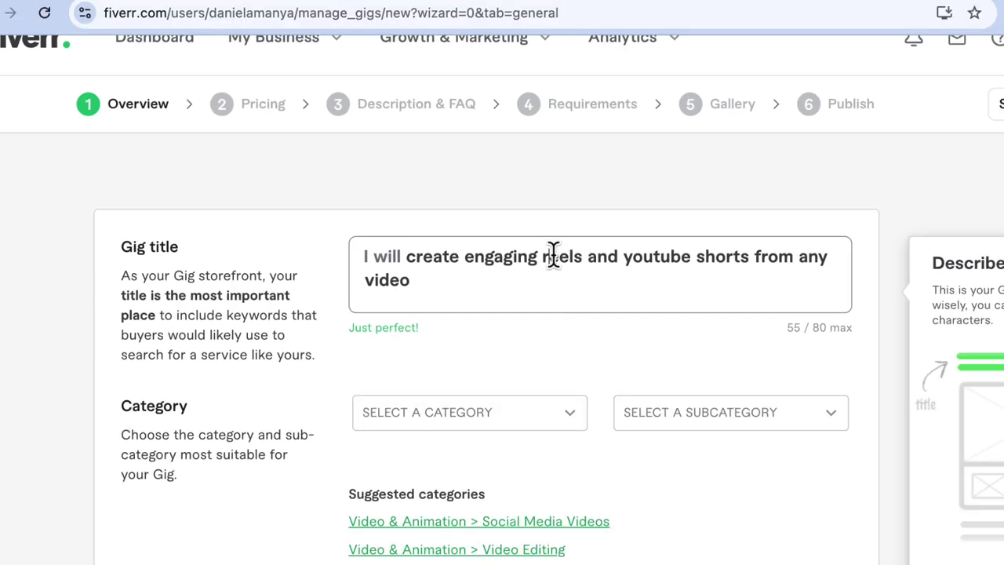
click(549, 256)
key(BackSpace)
text(R)
double_click(643, 257)
text(YouTube)
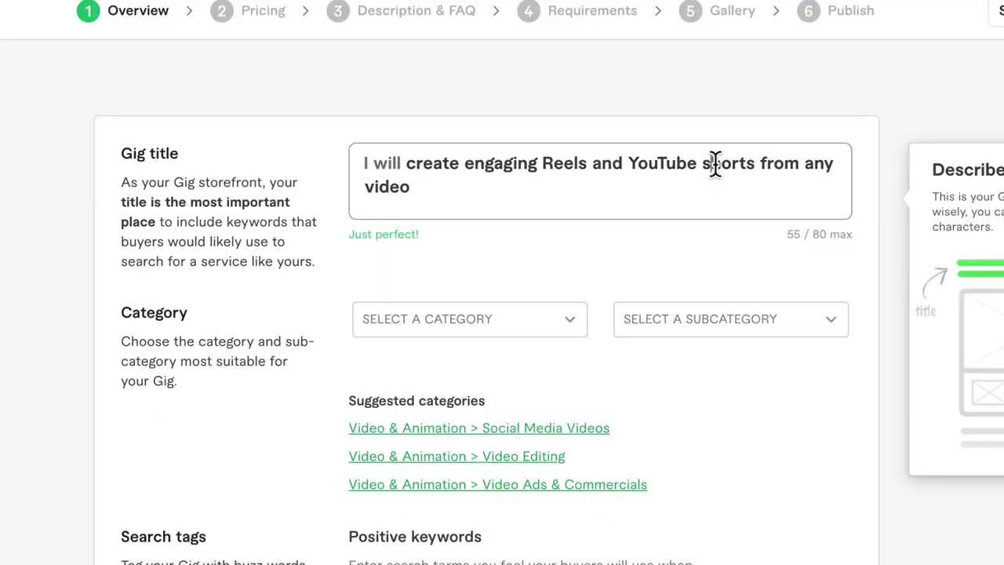
key(BackSpace)
text(S)
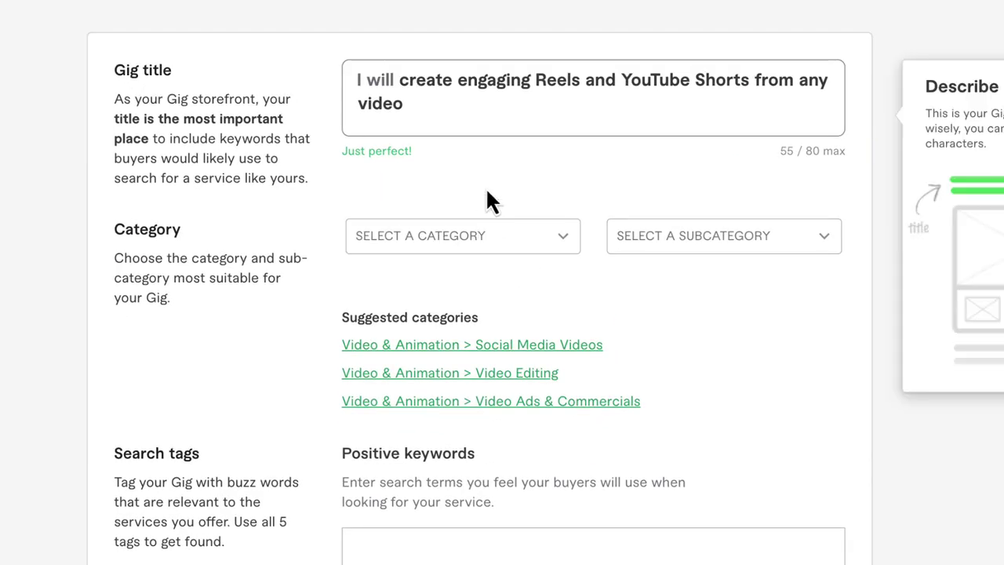
Step: Set the gig's category to Video & Animation and its subcategory to Social Media Videos
scroll(491, 198, down, 2)
click(565, 146)
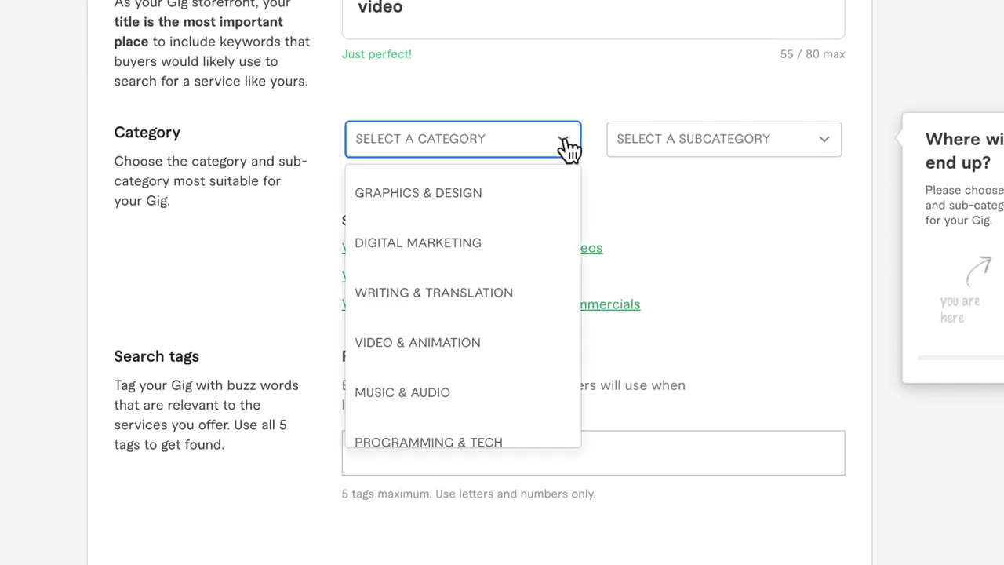
scroll(473, 267, down, 2)
click(457, 261)
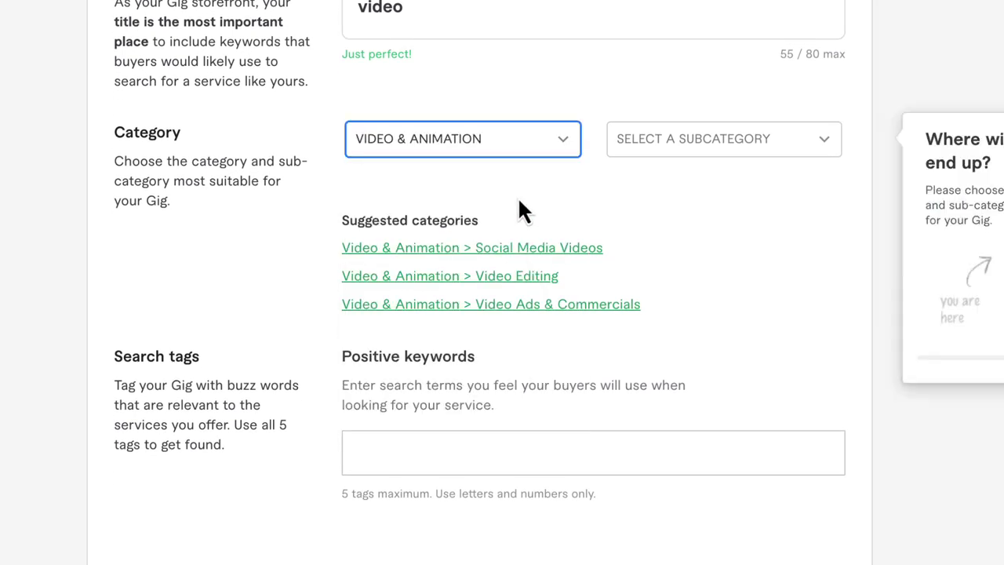
scroll(506, 145, up, 1)
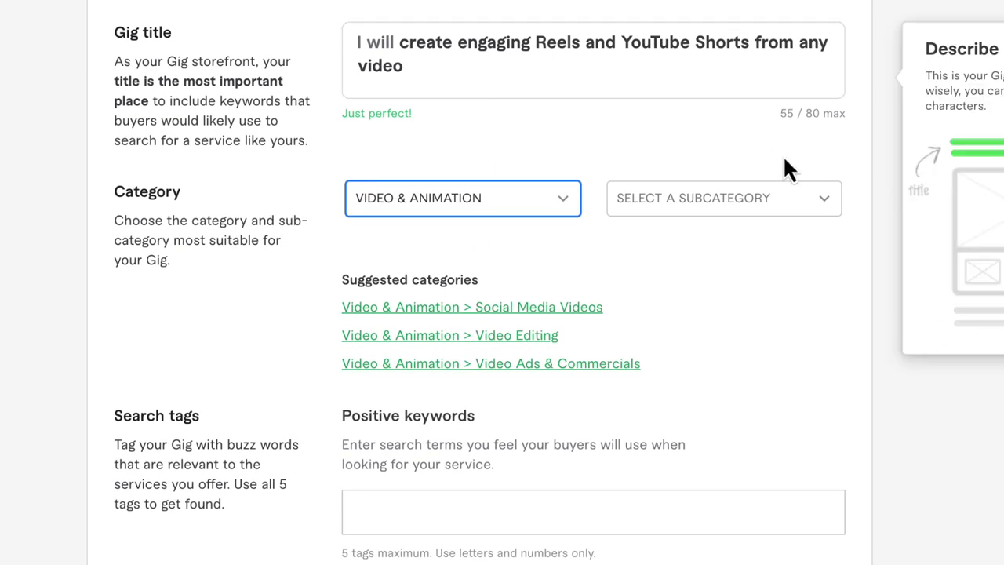
click(790, 198)
scroll(733, 392, down, 3)
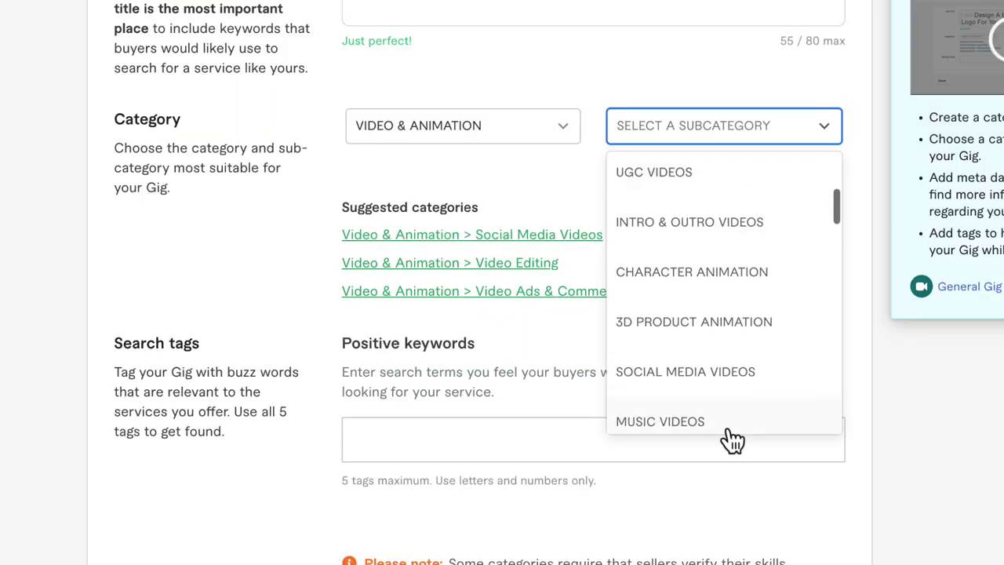
scroll(732, 441, down, 1)
click(733, 289)
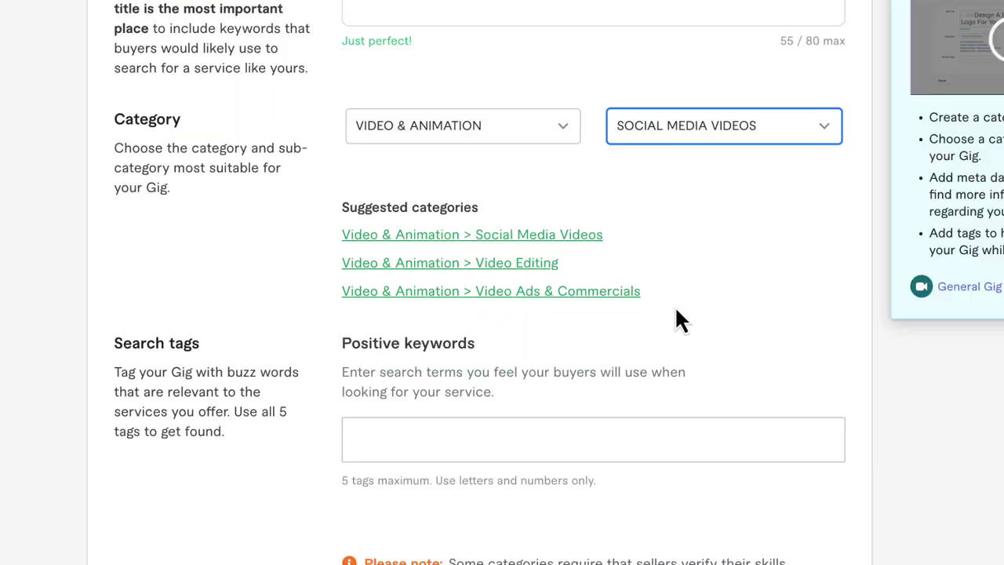
Step: Set the gig metadata's platform to Instagram and its video style to Mixed media
scroll(657, 301, down, 3)
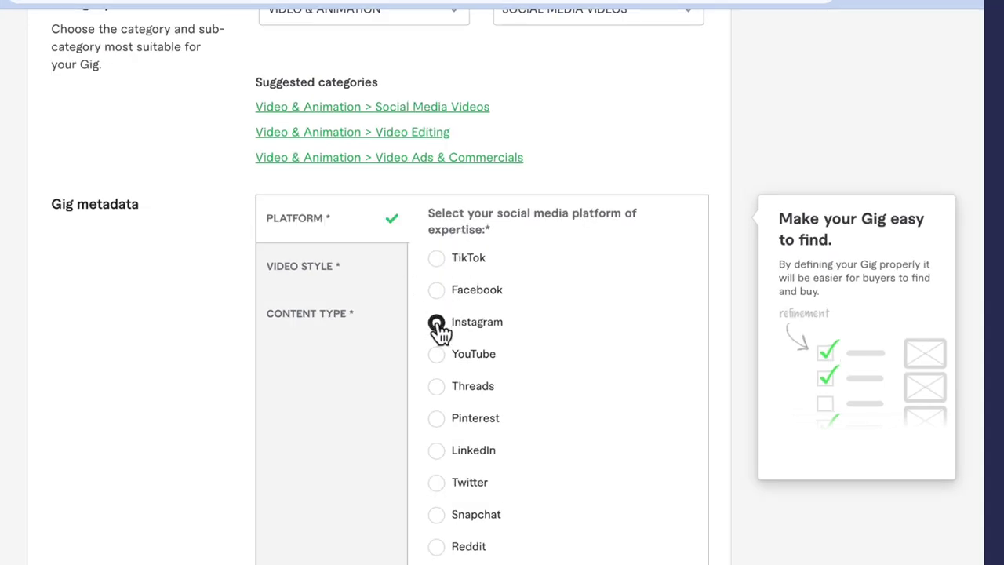
click(437, 325)
click(325, 284)
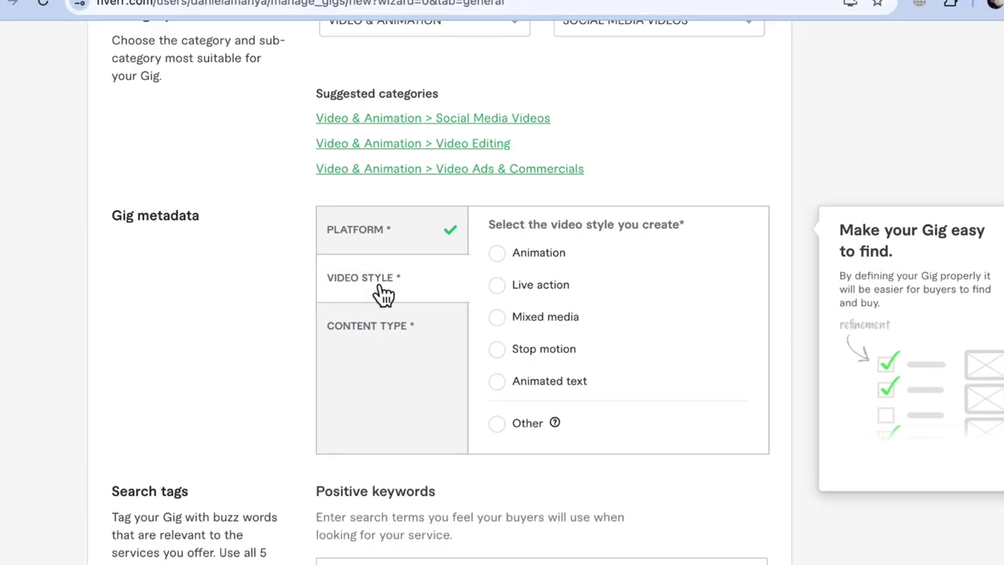
click(497, 316)
Step: Select Shorts, Reels and Posts & feeds as the content types in the gig metadata
click(397, 333)
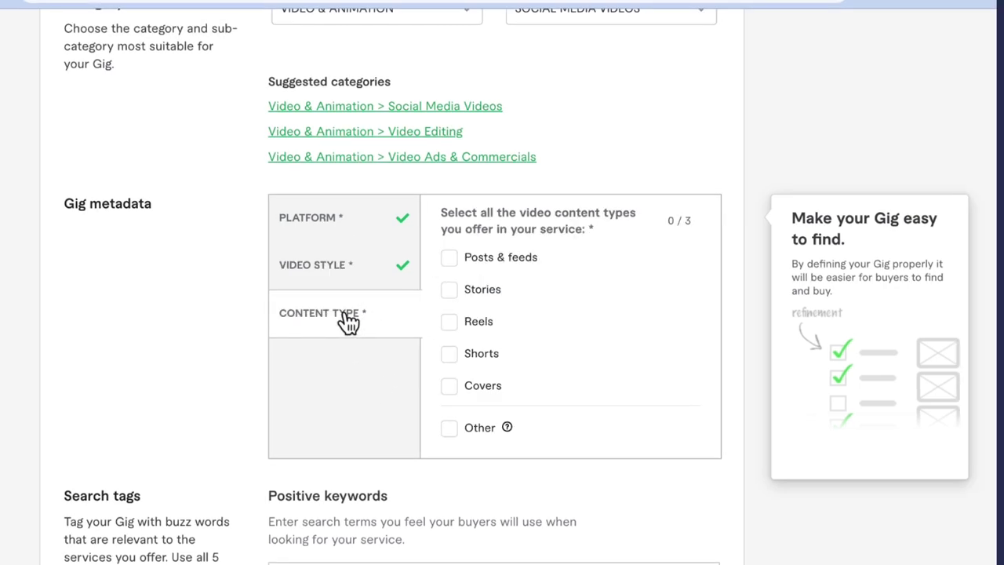
click(450, 354)
click(450, 324)
click(450, 259)
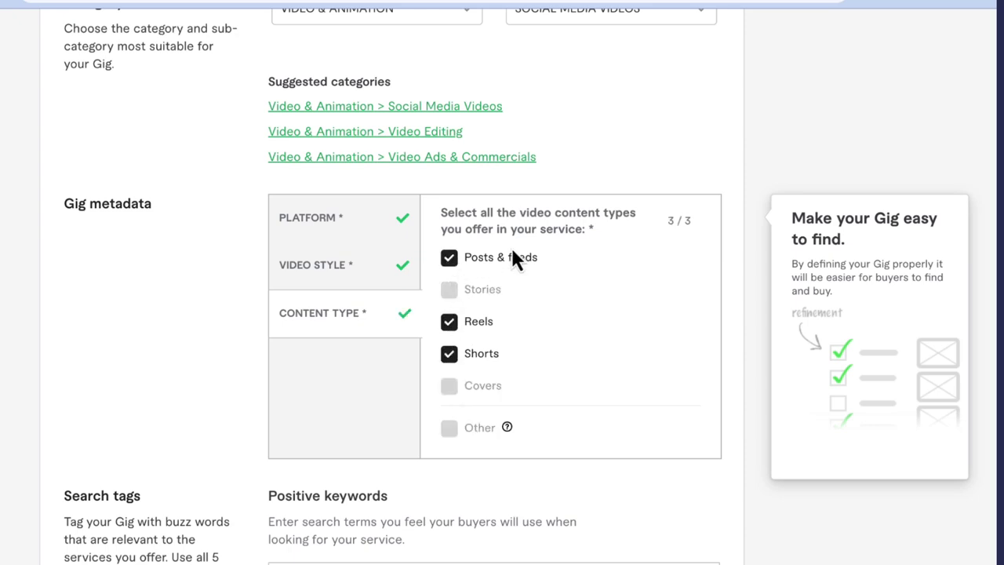
Step: Add the positive keywords Reel creation, podcast repurposing, YouTube Shorts, Instagram reels and Tiktok videos as the gig's search tags
scroll(512, 250, down, 1)
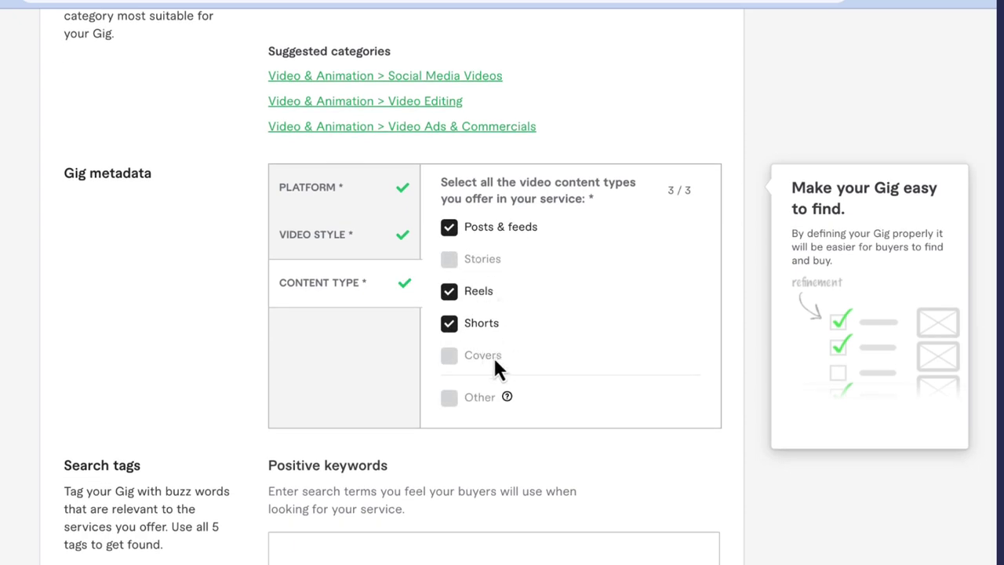
scroll(459, 251, down, 3)
click(368, 333)
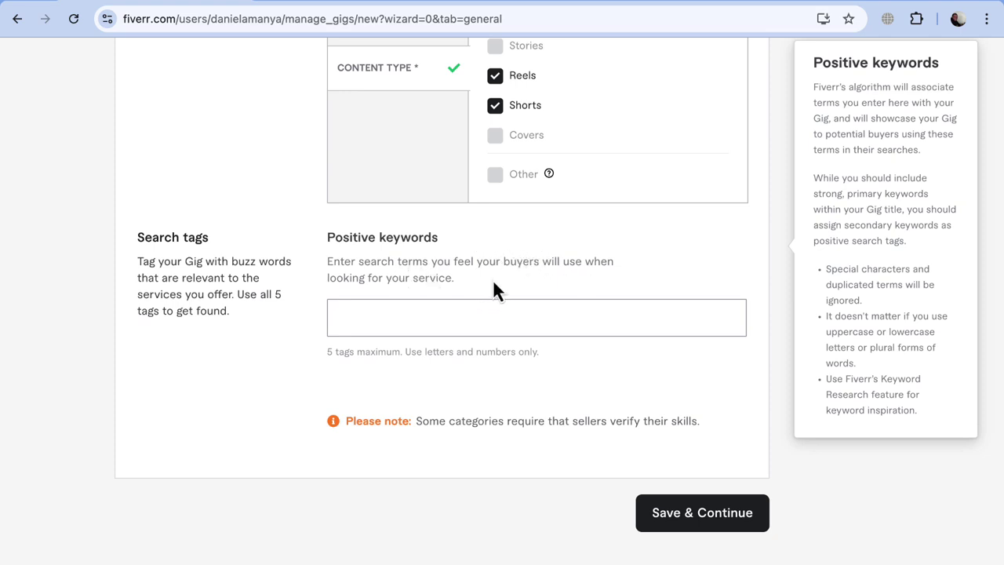
text(Reel creation)
key(Return)
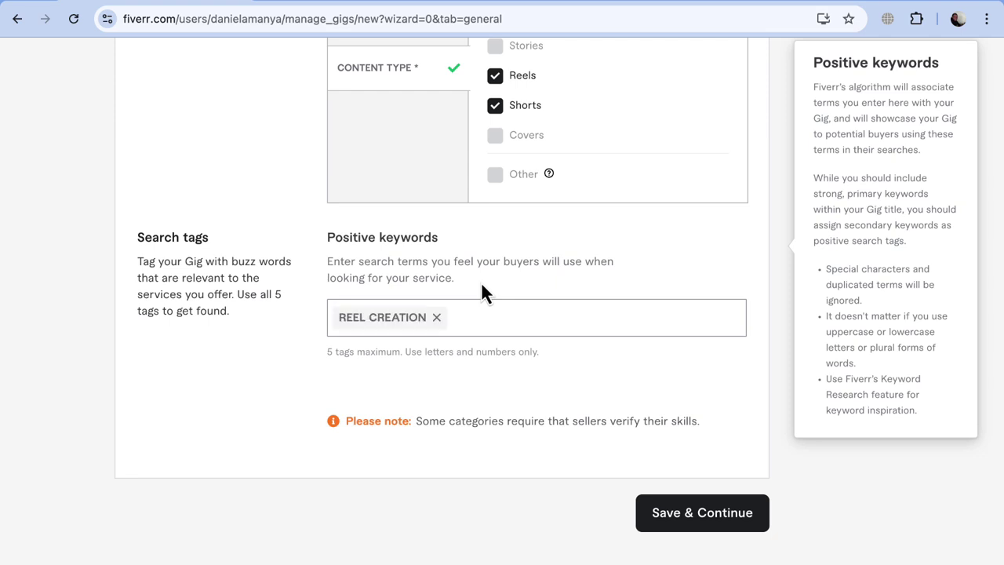
text(podcast repurposing)
key(Return)
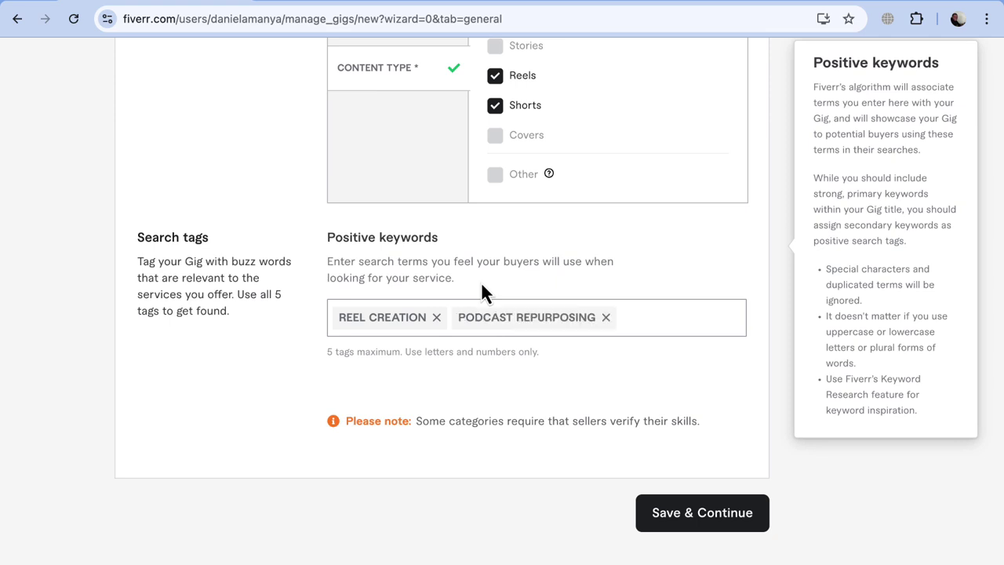
text(YouTube Shorts)
key(Return)
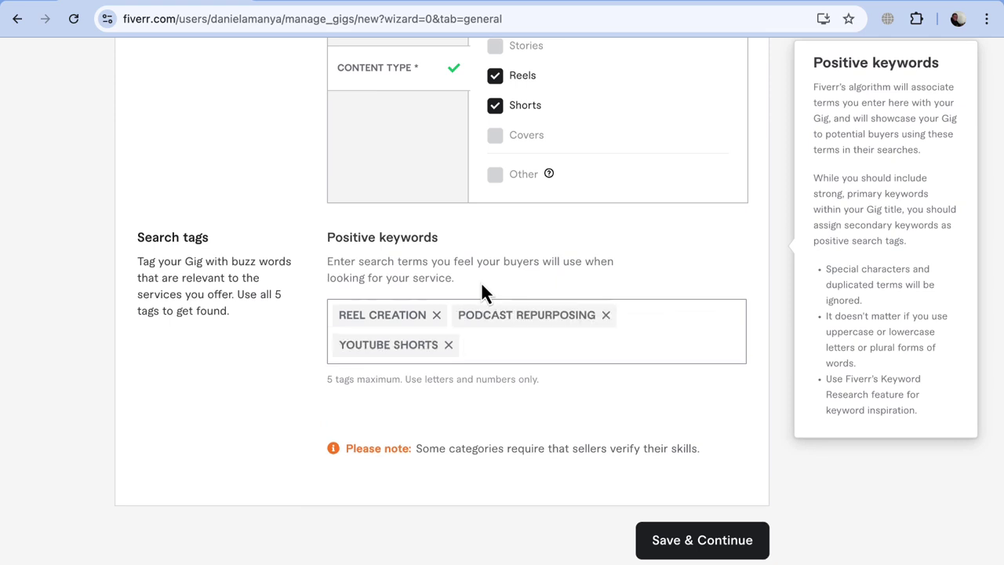
text(Instagram reels)
key(Return)
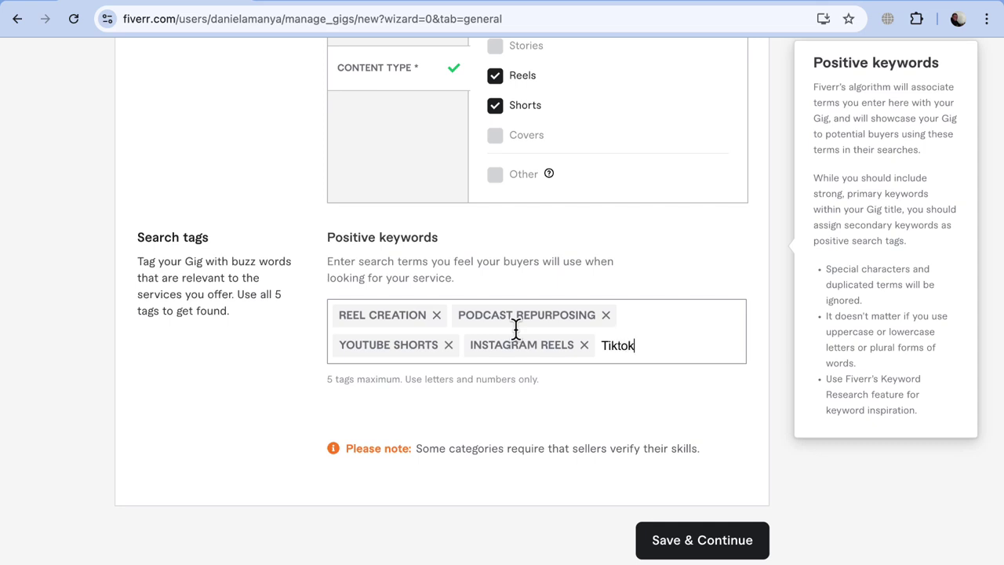
key(Return)
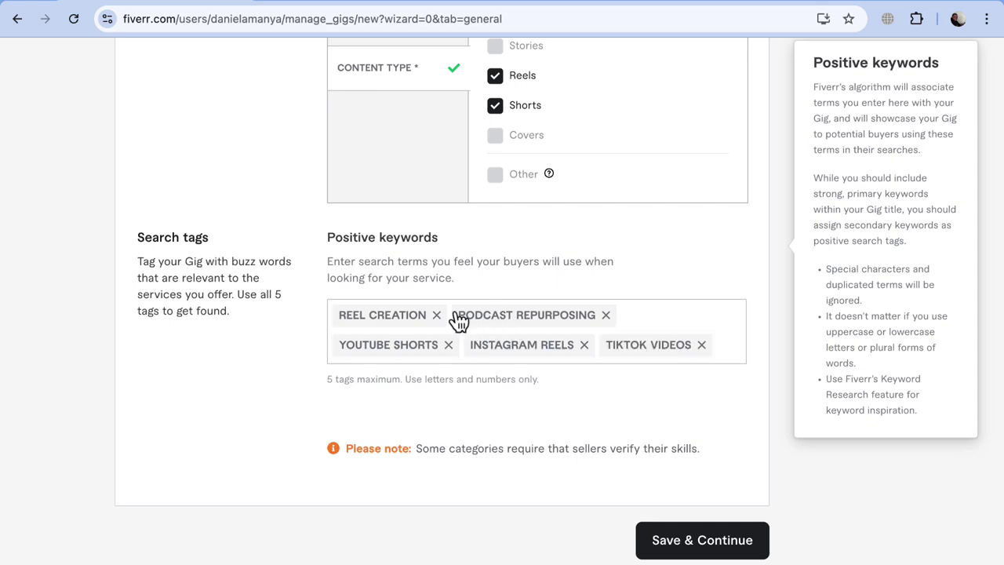
Step: Save the completed gig overview and continue to the Scope & Pricing stage
click(340, 397)
mouse_move(334, 383)
scroll(462, 380, down, 1)
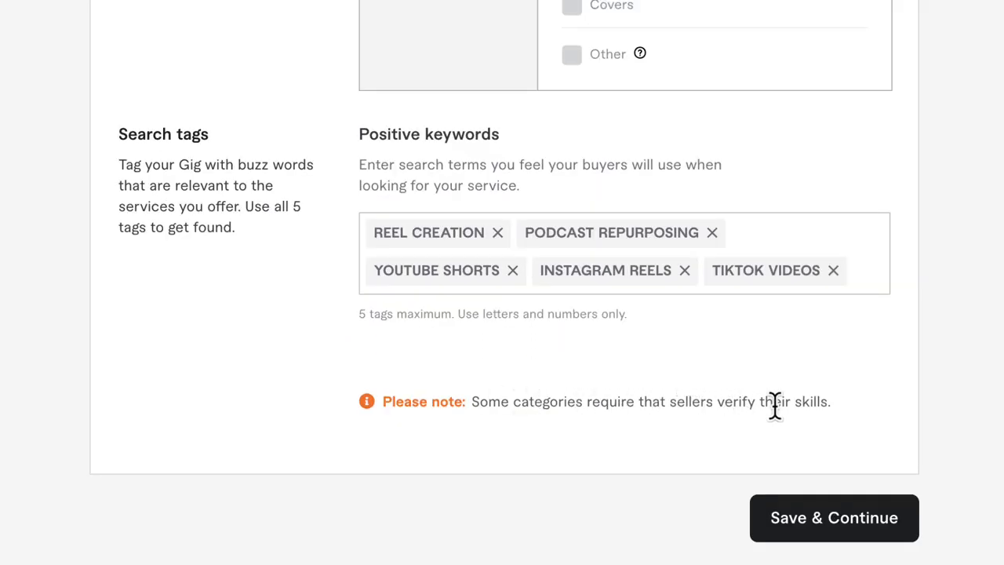
scroll(729, 369, down, 2)
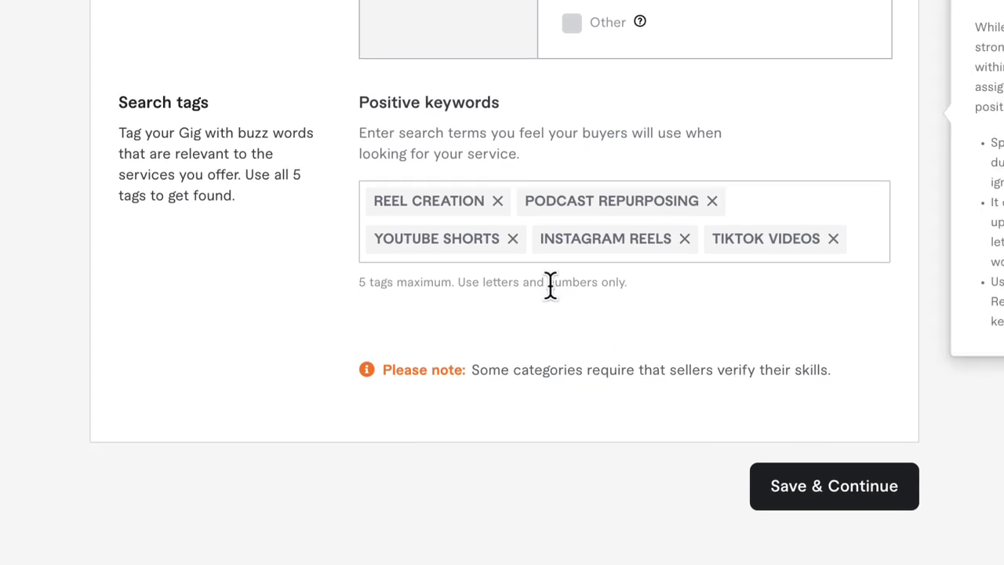
scroll(549, 287, down, 2)
scroll(683, 408, up, 2)
click(811, 528)
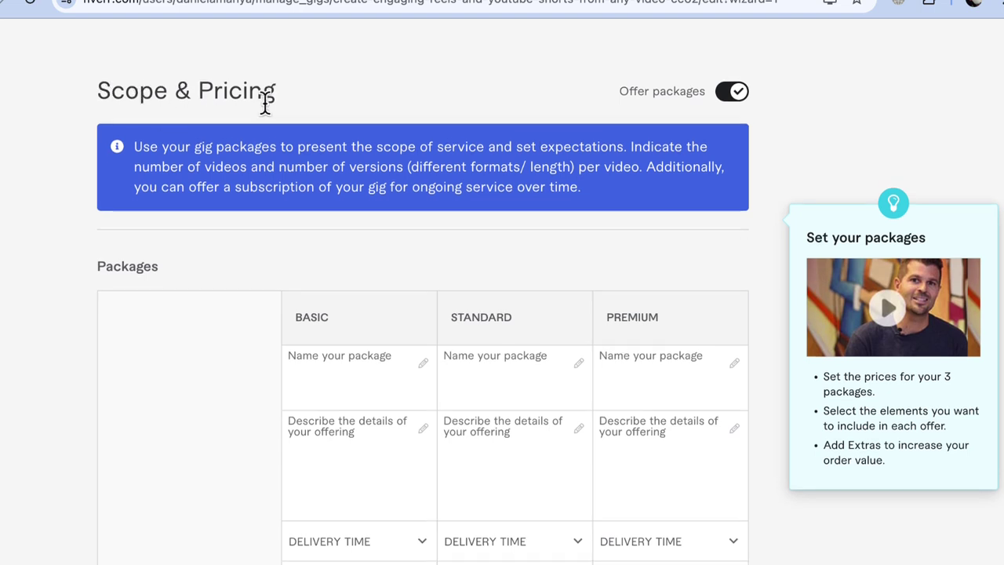
Step: Name the Basic, Standard and Premium packages Simple, Normal and Premium/Viral Quality respectively
click(373, 406)
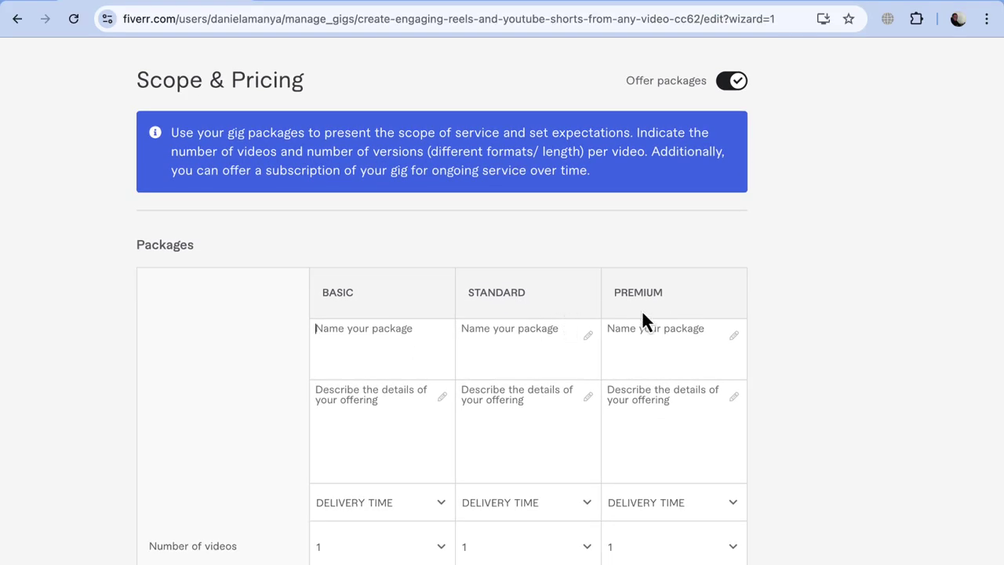
text(Simple)
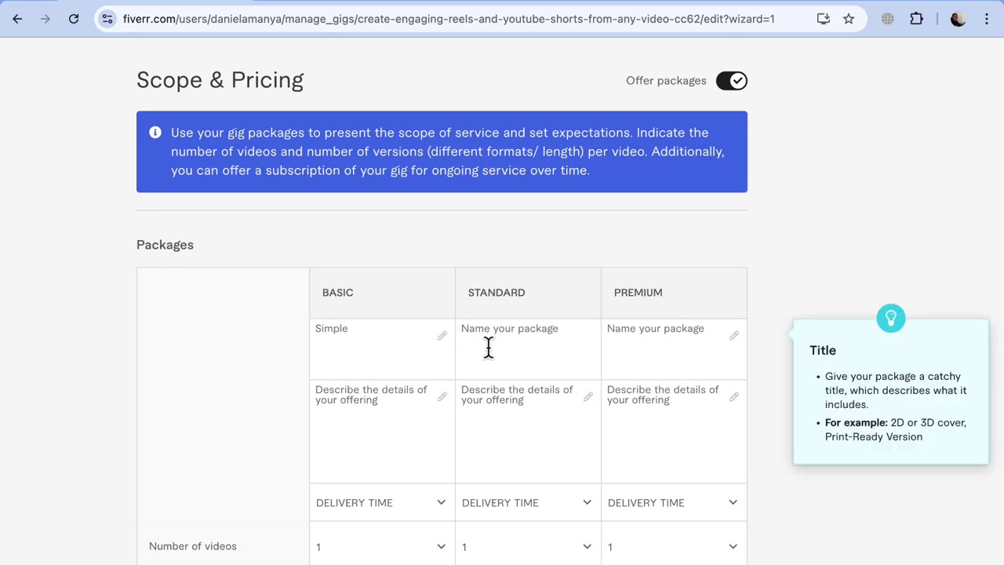
click(487, 347)
text(Normal)
click(632, 339)
text(Premium/V)
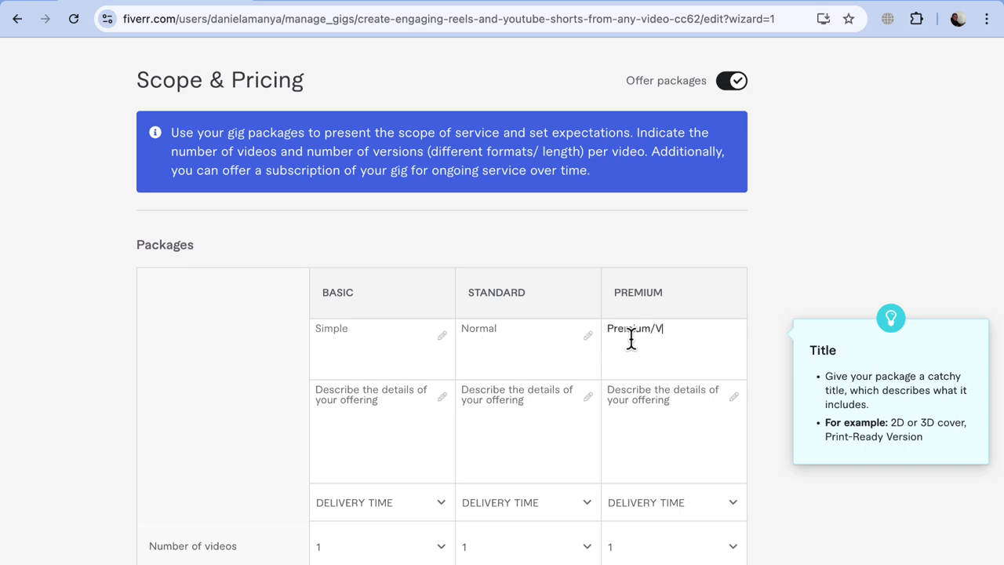
text(iral Quality)
Step: Describe the Basic package as "Short-form video with engaging captions and transitions."
scroll(359, 336, down, 1)
click(359, 336)
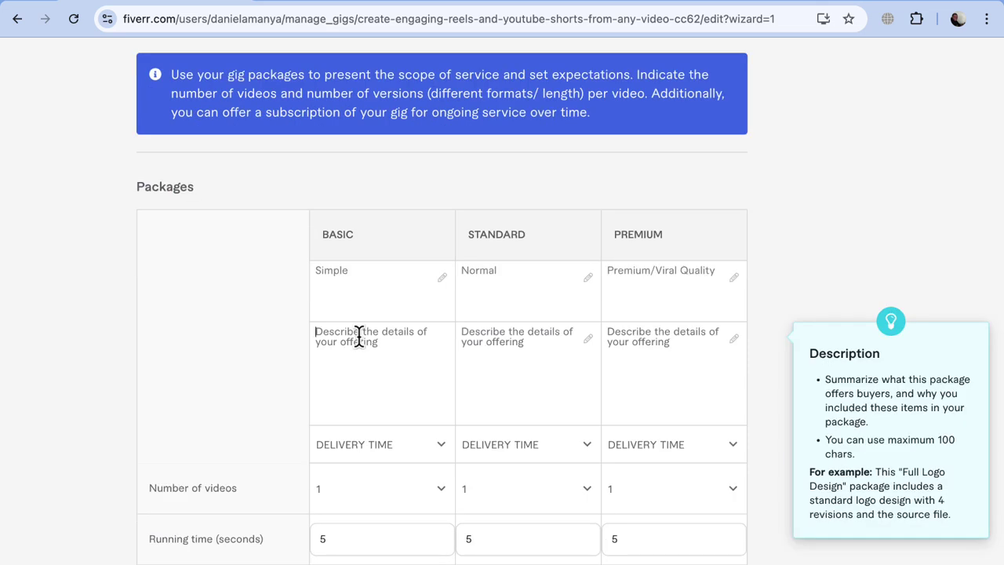
text(Short-form video with engaging captions and transitions.)
Step: Set the Basic package's delivery time to 2 days and its number of videos to 1
scroll(358, 336, down, 2)
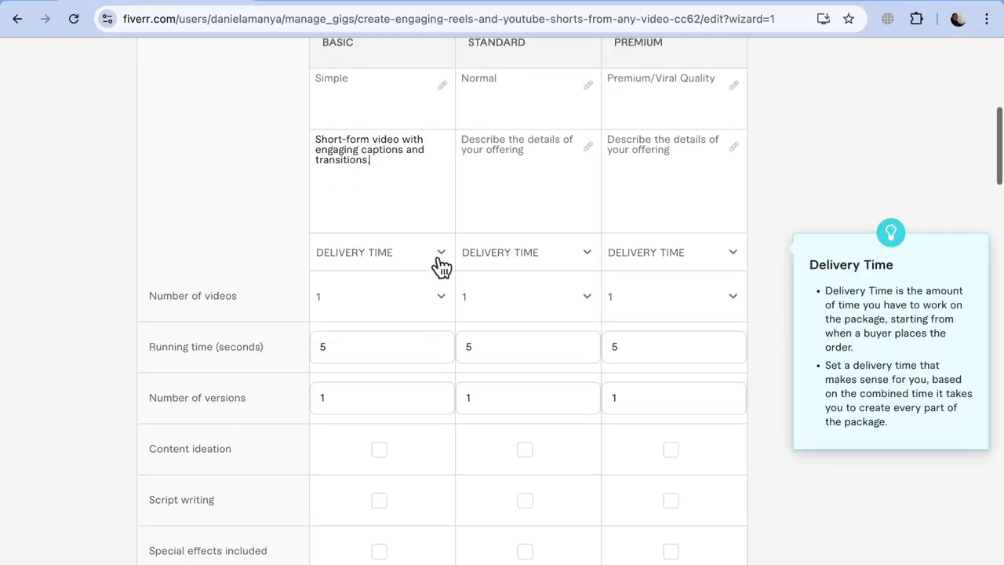
click(437, 259)
scroll(442, 271, down, 1)
scroll(442, 270, down, 1)
click(432, 287)
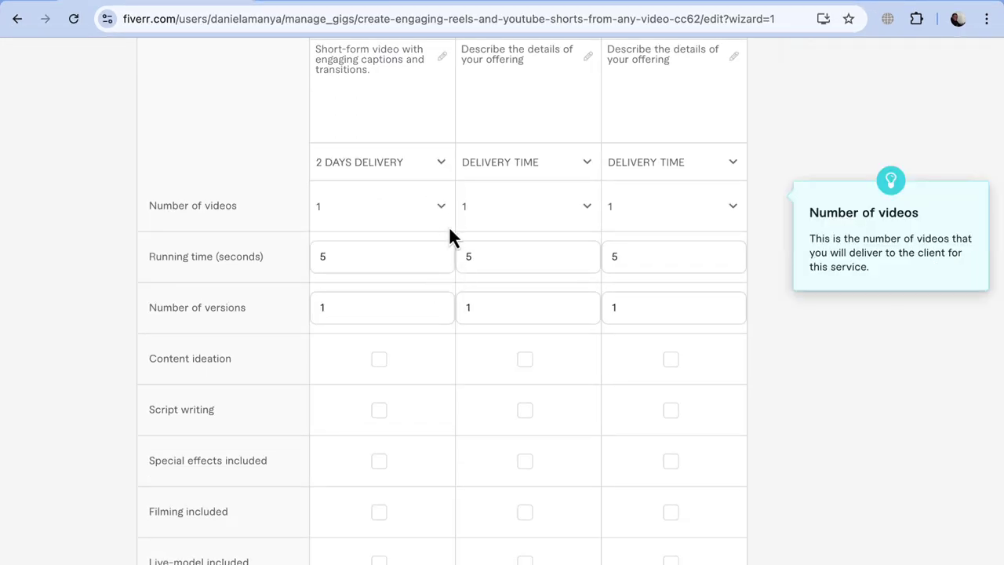
click(448, 223)
click(368, 249)
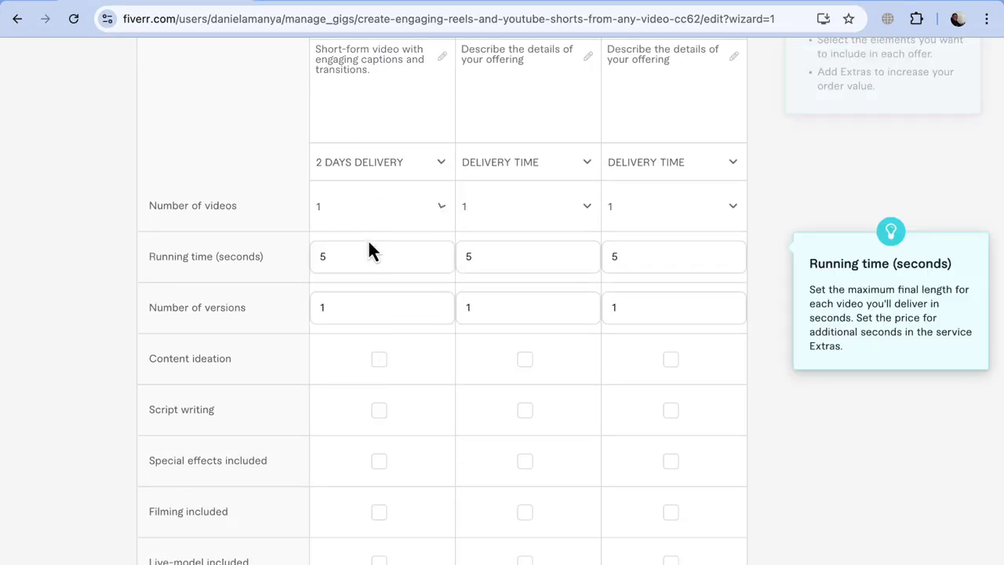
Step: Set the Basic package's running time to 60 seconds
click(437, 262)
key(BackSpace)
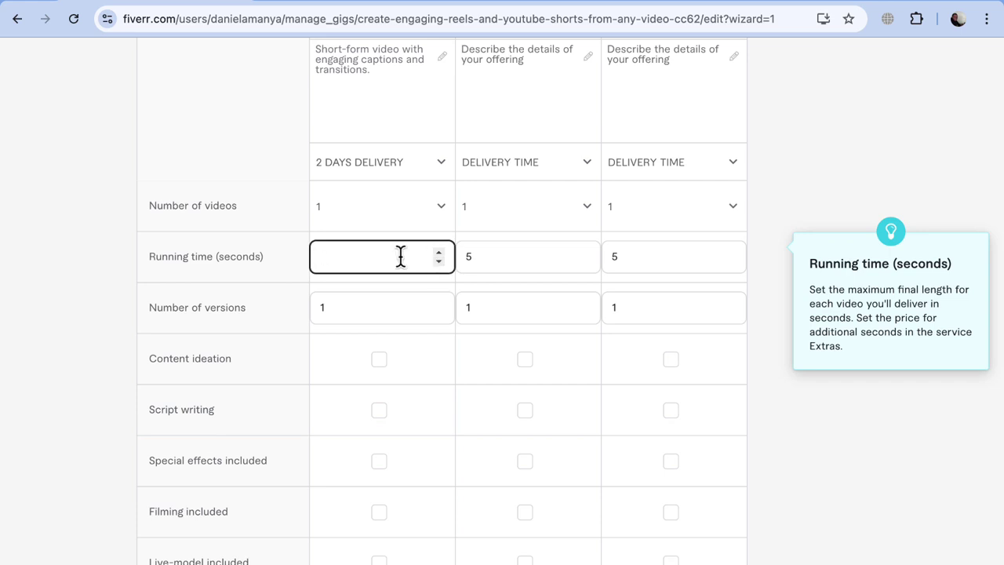
scroll(392, 293, down, 1)
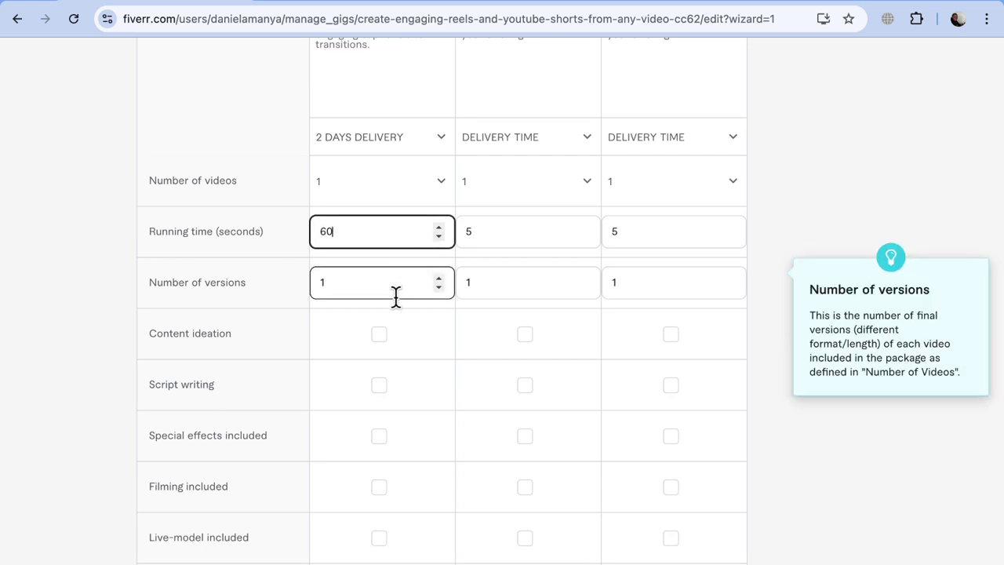
Step: Include subtitles in the Basic package and set its number of revisions to 2
scroll(381, 306, up, 5)
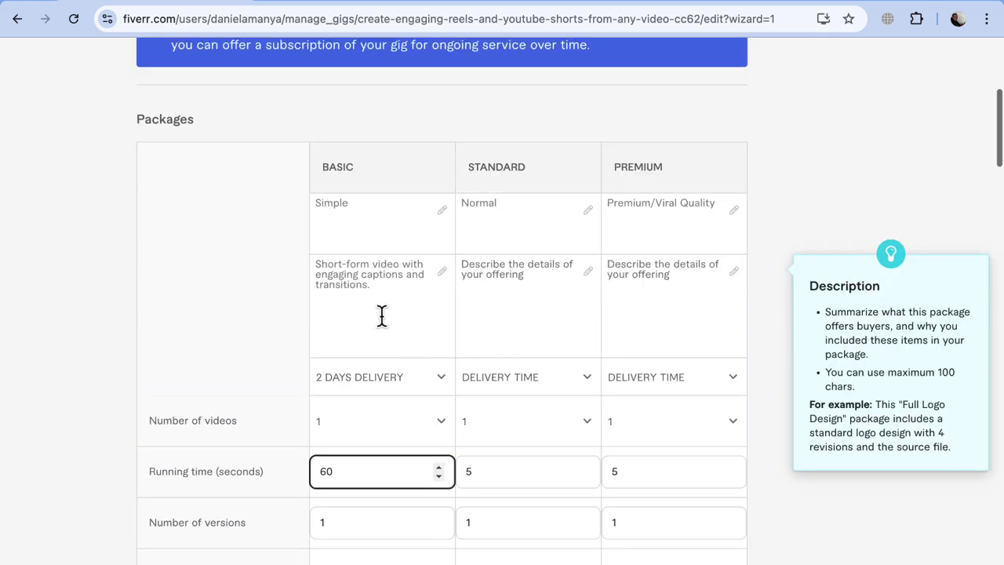
scroll(375, 549, down, 4)
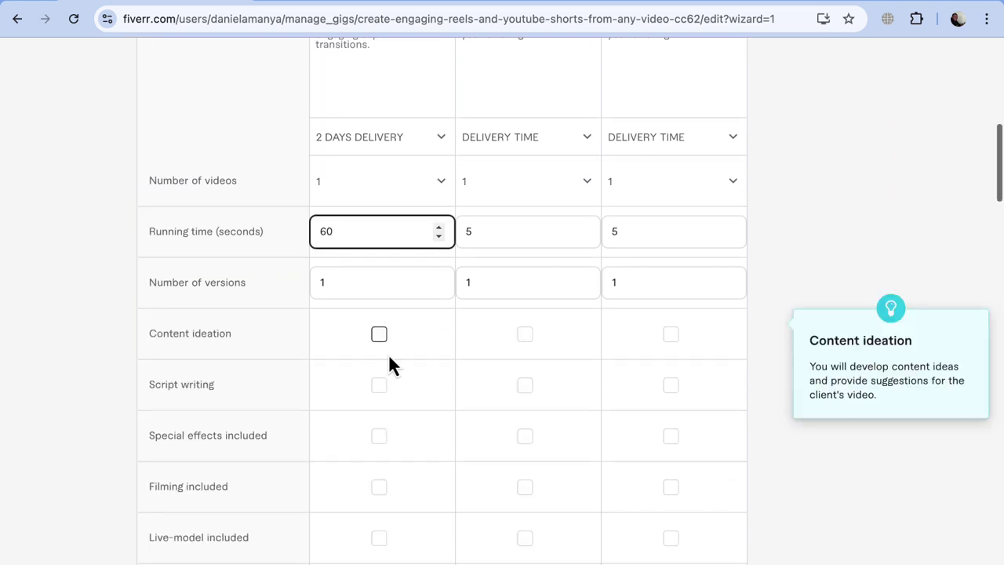
scroll(392, 353, down, 2)
scroll(394, 276, down, 3)
click(380, 394)
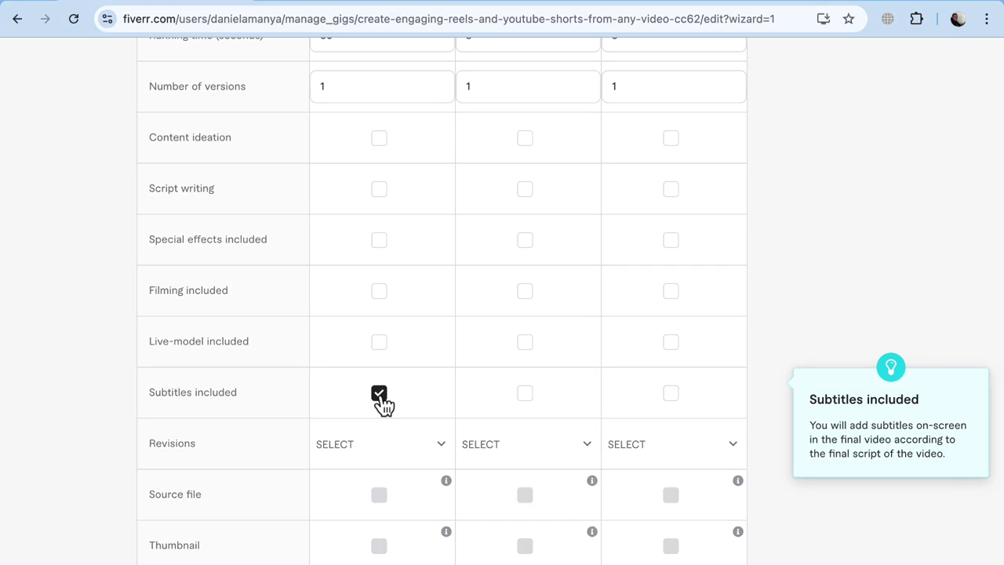
scroll(383, 403, down, 4)
click(423, 283)
click(372, 441)
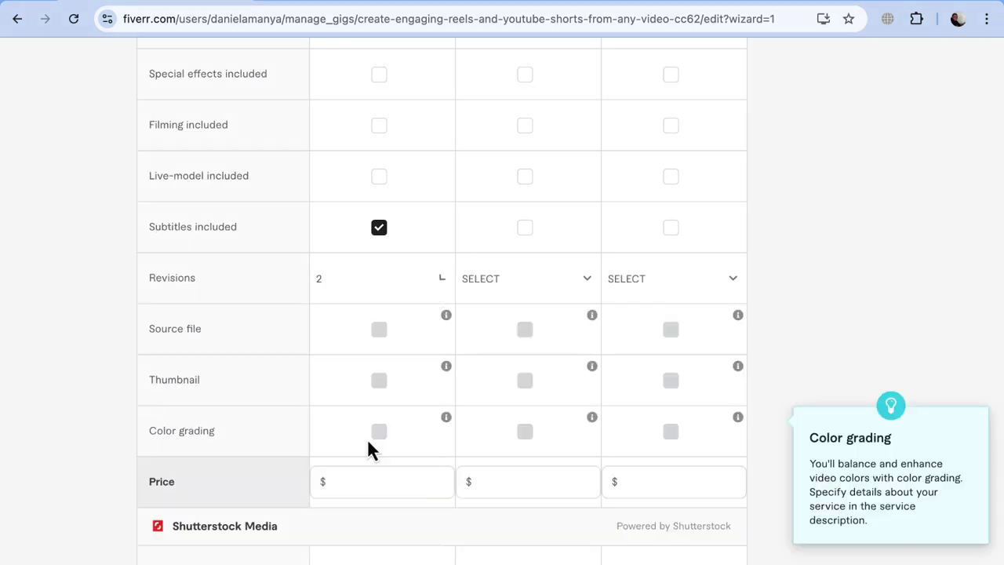
Step: Exclude Additional video and Additional running time from the gig's extra services
scroll(419, 302, down, 1)
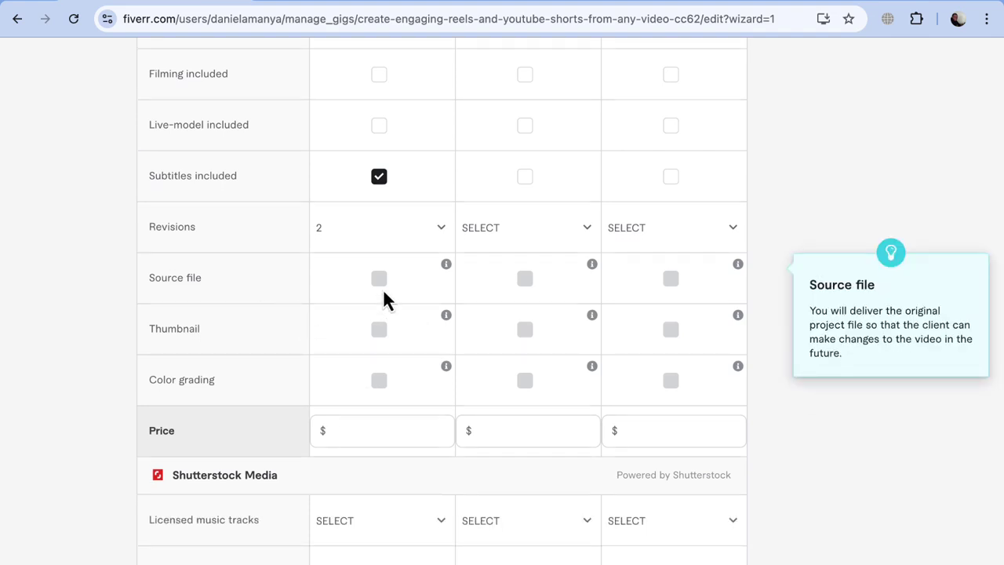
scroll(408, 259, down, 15)
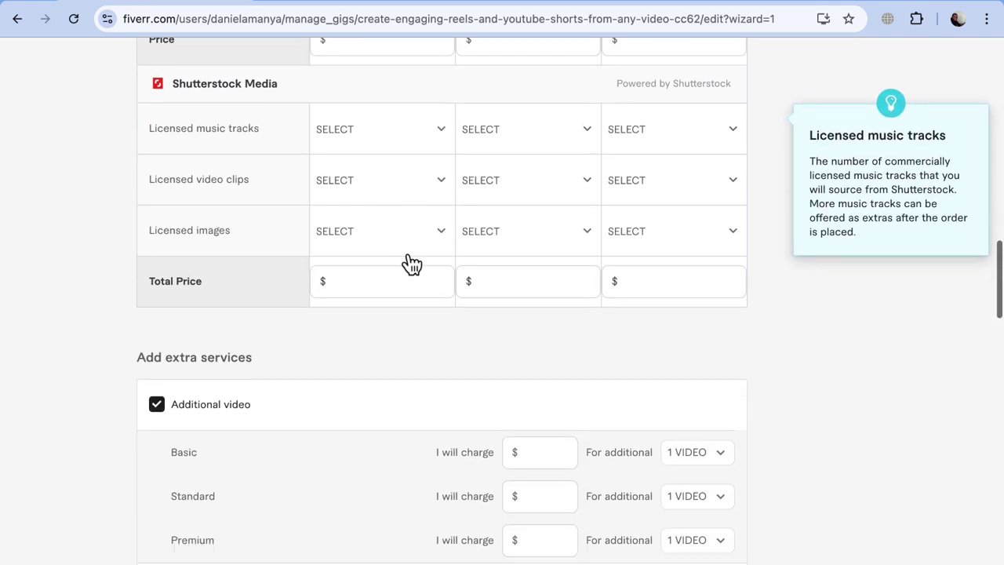
scroll(408, 259, down, 1)
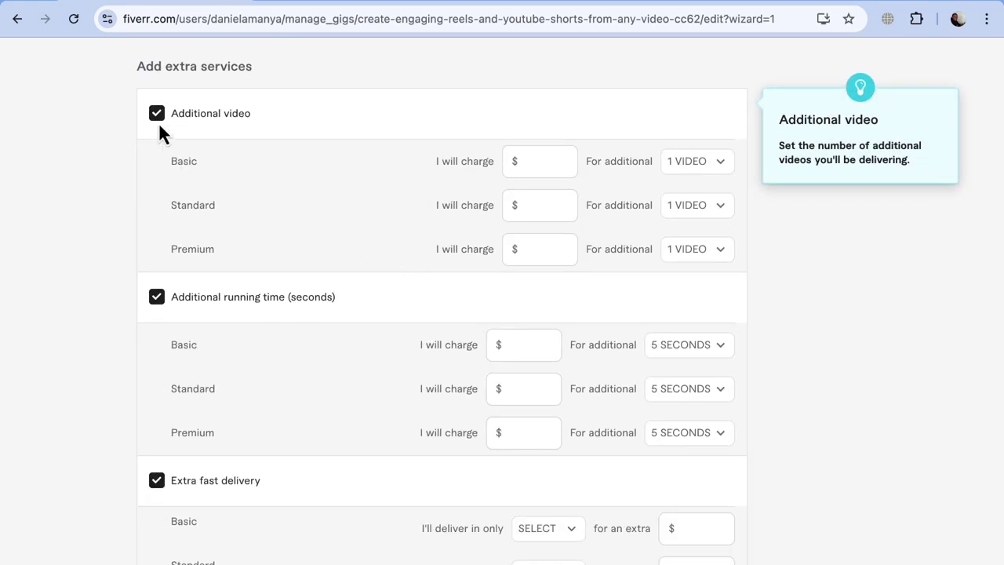
scroll(371, 122, down, 1)
scroll(372, 122, up, 1)
scroll(372, 124, down, 1)
scroll(372, 124, up, 1)
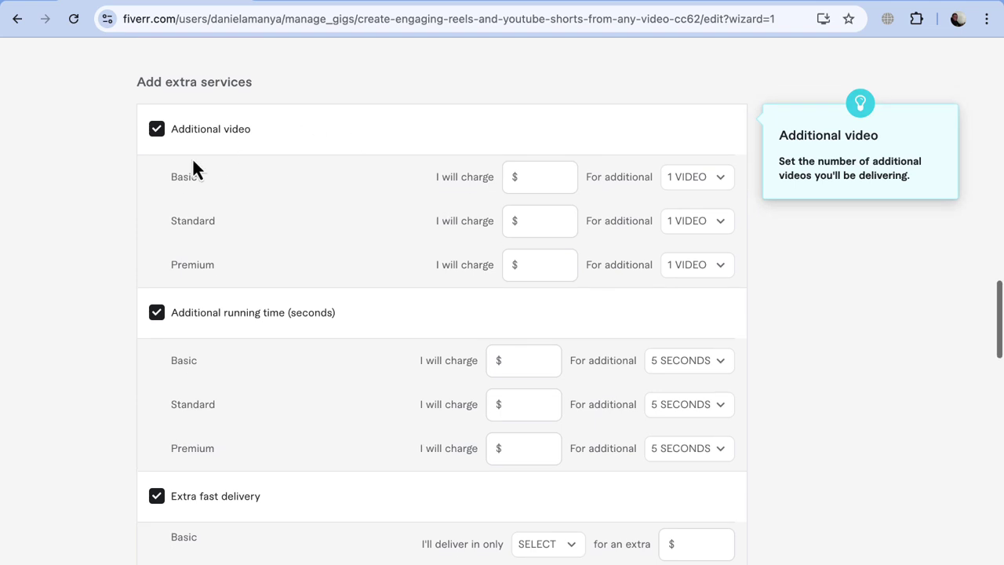
click(157, 129)
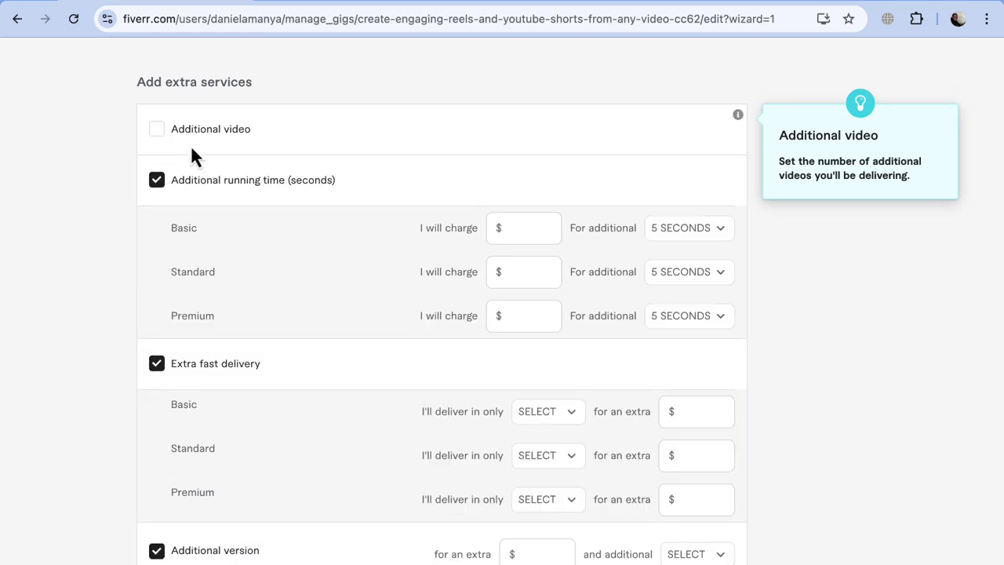
click(157, 181)
Step: Offer extra fast delivery in 1 day for an extra $5 on the Basic package
scroll(201, 268, down, 1)
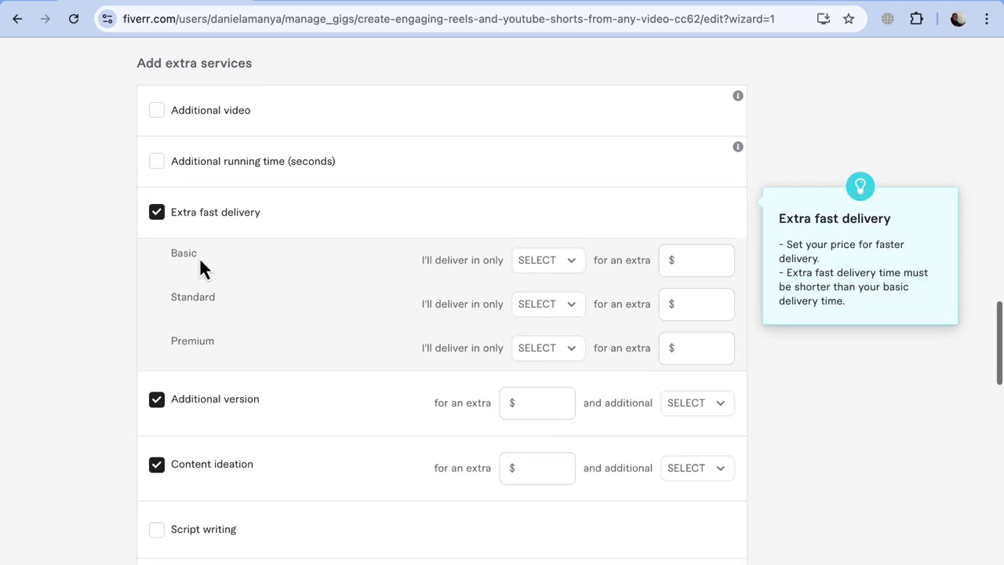
scroll(204, 283, down, 1)
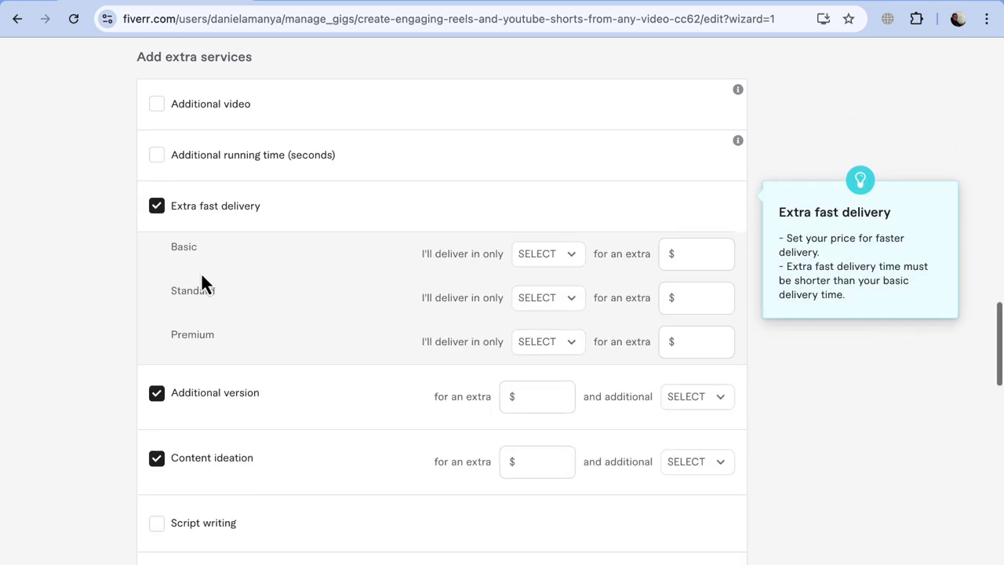
click(541, 250)
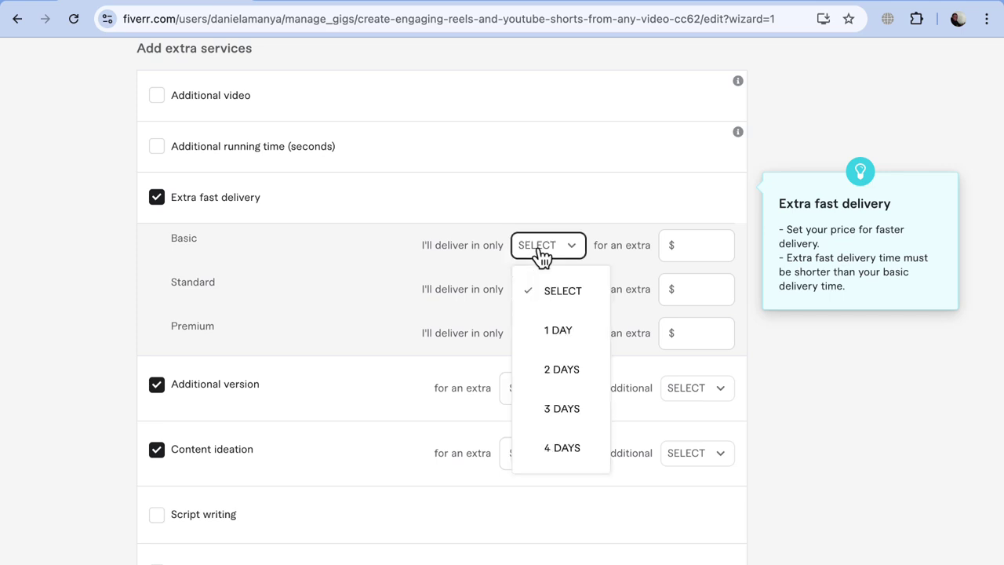
click(562, 330)
click(682, 248)
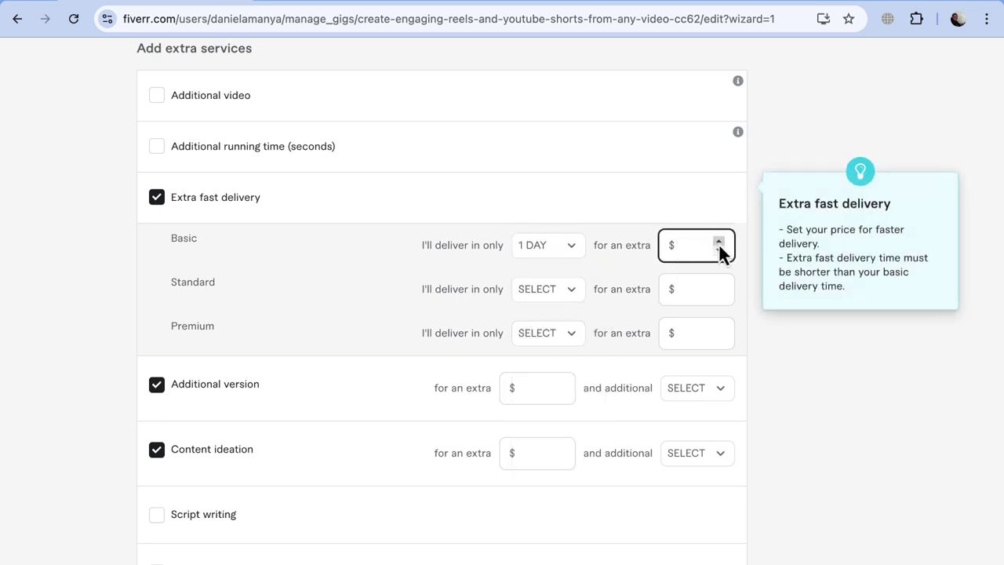
Step: Offer 1-day extra fast delivery for an extra $10 on the Standard package and $15 on the Premium package
click(581, 297)
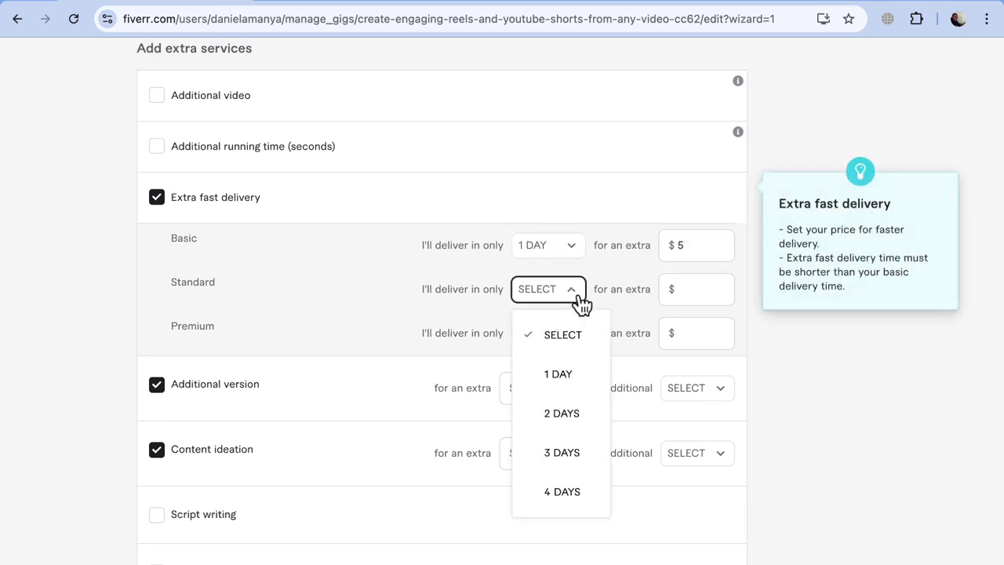
click(560, 374)
click(669, 298)
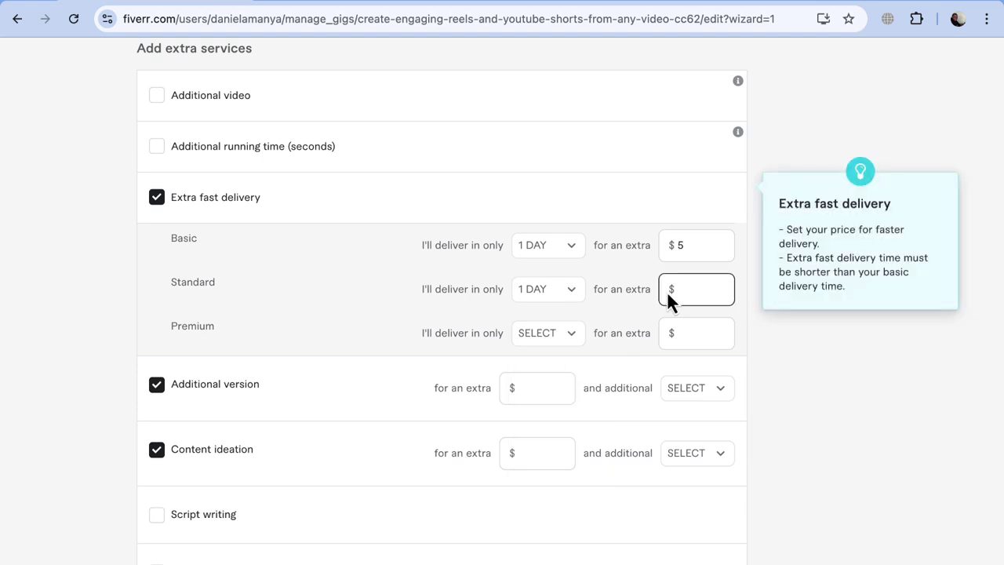
click(718, 286)
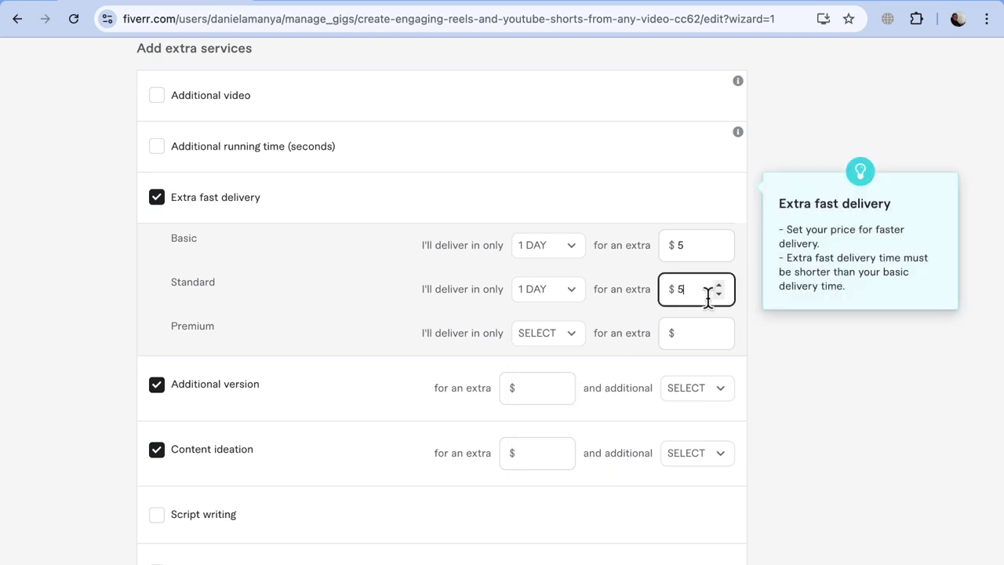
click(567, 340)
click(567, 420)
click(701, 332)
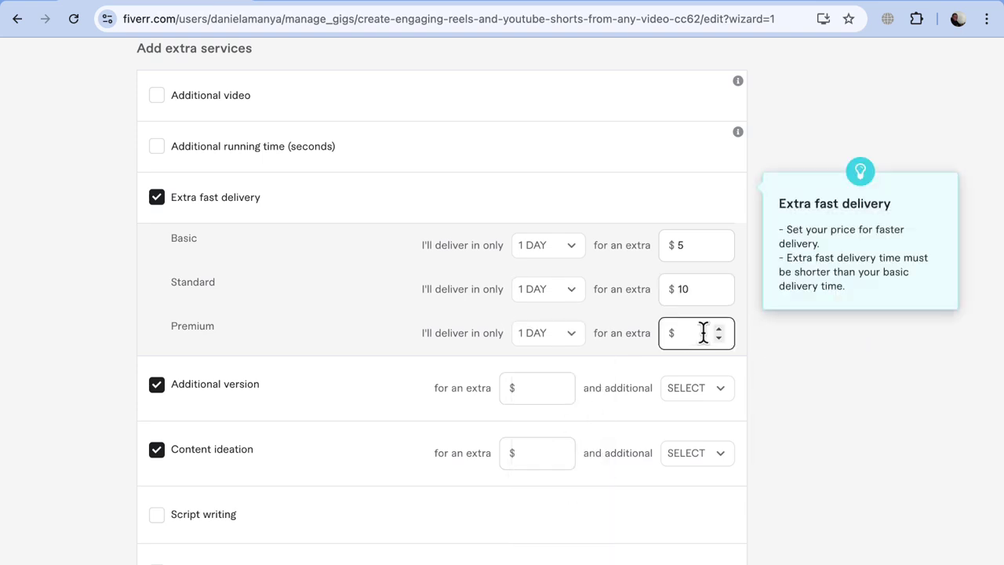
click(719, 329)
Step: Price the Additional version extra at $5 with 1 additional day
click(575, 384)
scroll(565, 314, down, 2)
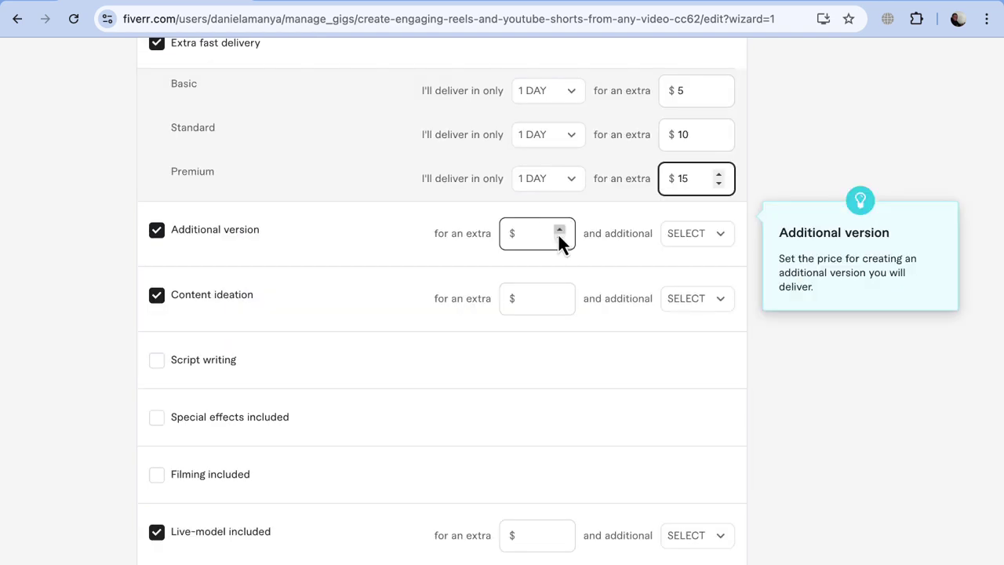
click(560, 231)
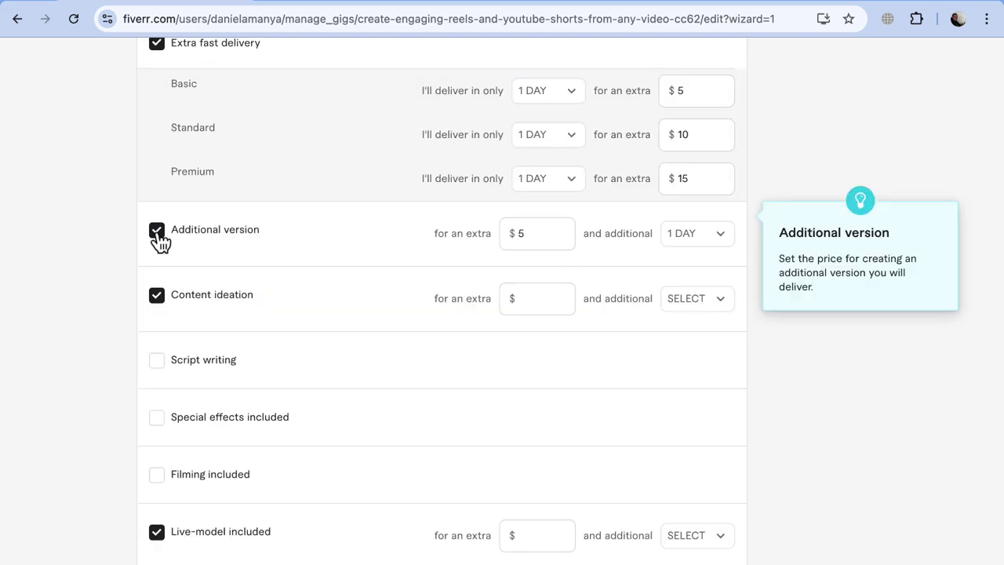
Step: Exclude Additional version and Content ideation from the gig's extra services
click(157, 233)
scroll(241, 232, down, 2)
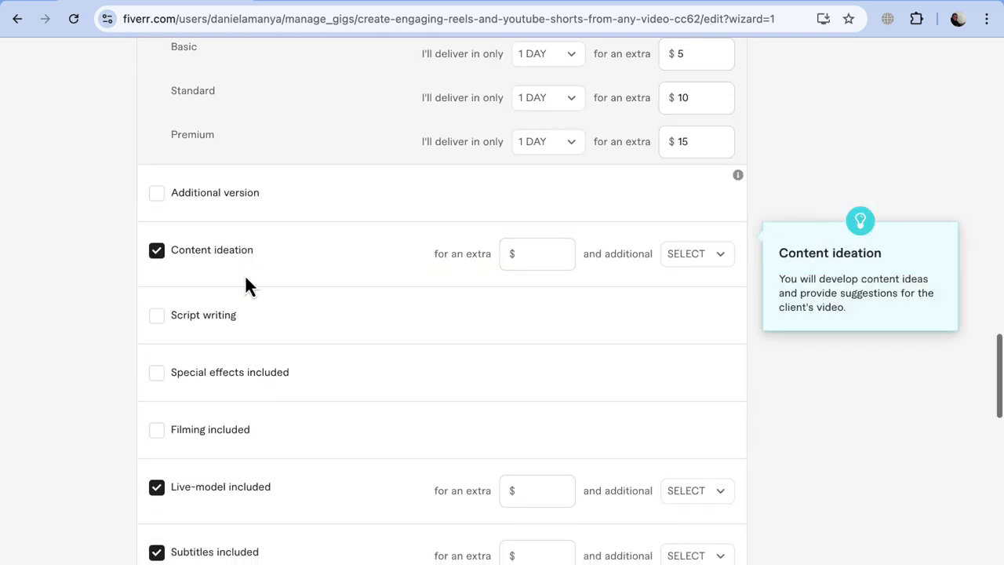
scroll(227, 275, down, 1)
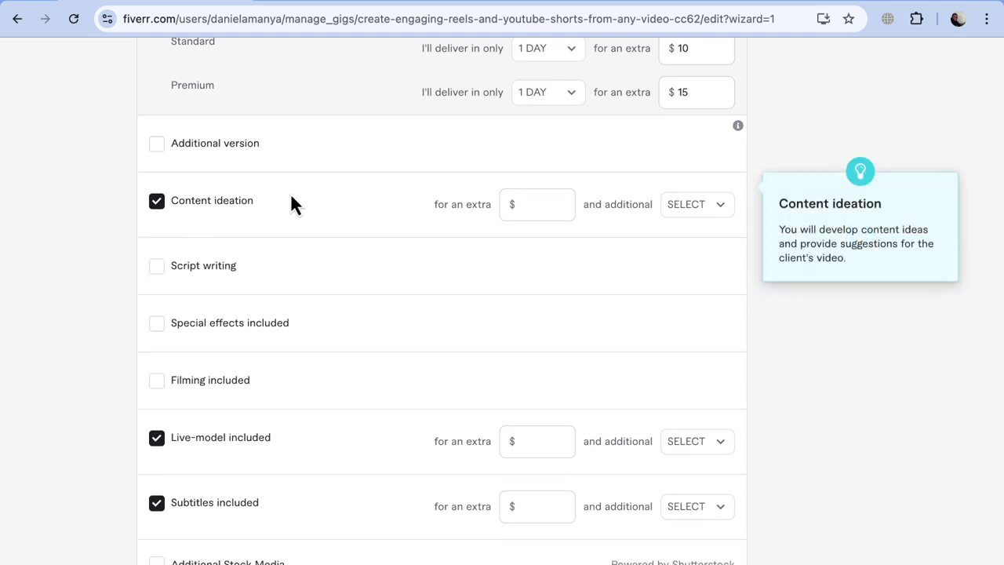
click(157, 202)
Step: Exclude Live-model included and Subtitles included from the gig's extra services
scroll(218, 235, down, 2)
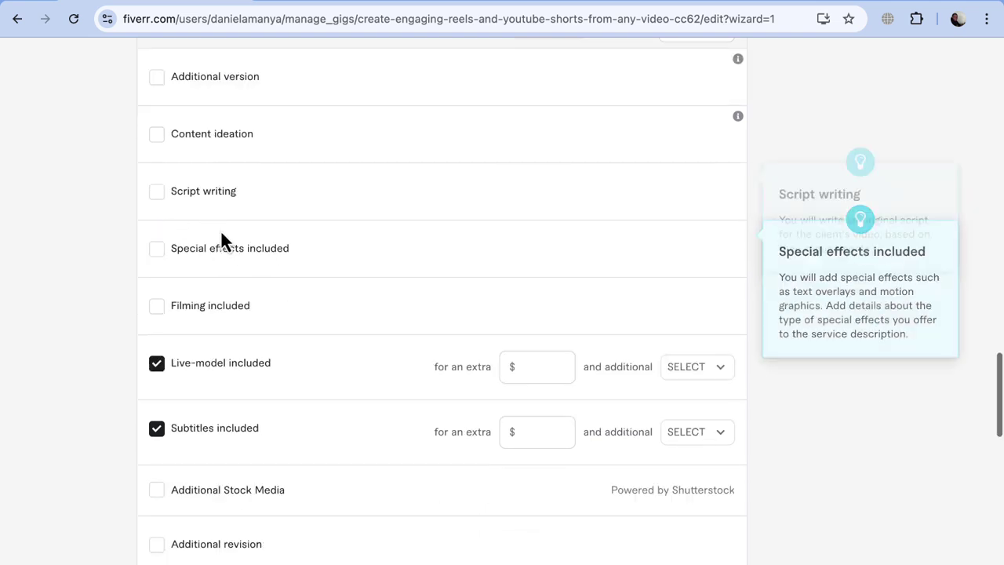
scroll(210, 192, down, 1)
scroll(224, 188, down, 1)
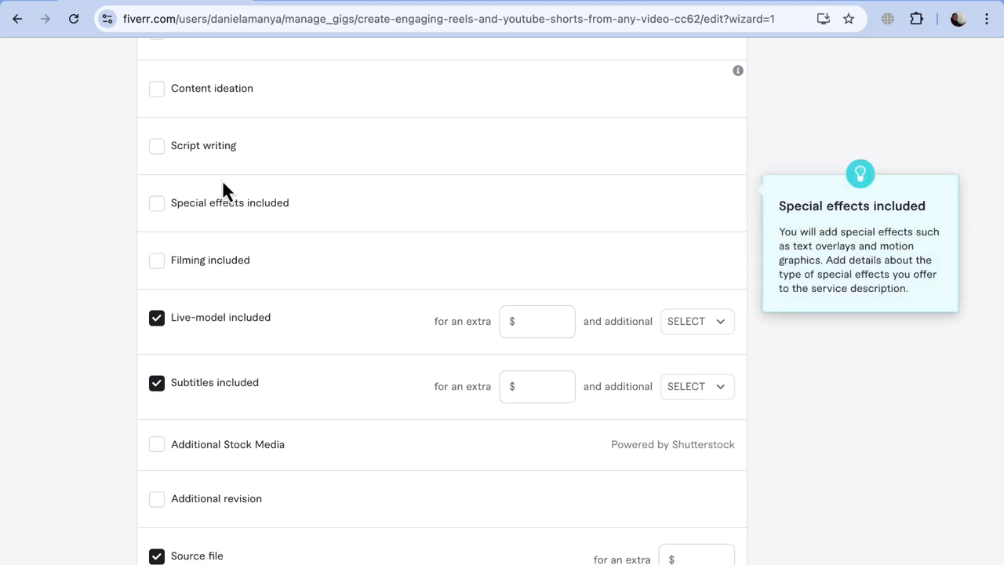
scroll(223, 184, up, 1)
scroll(240, 112, down, 2)
scroll(239, 117, down, 2)
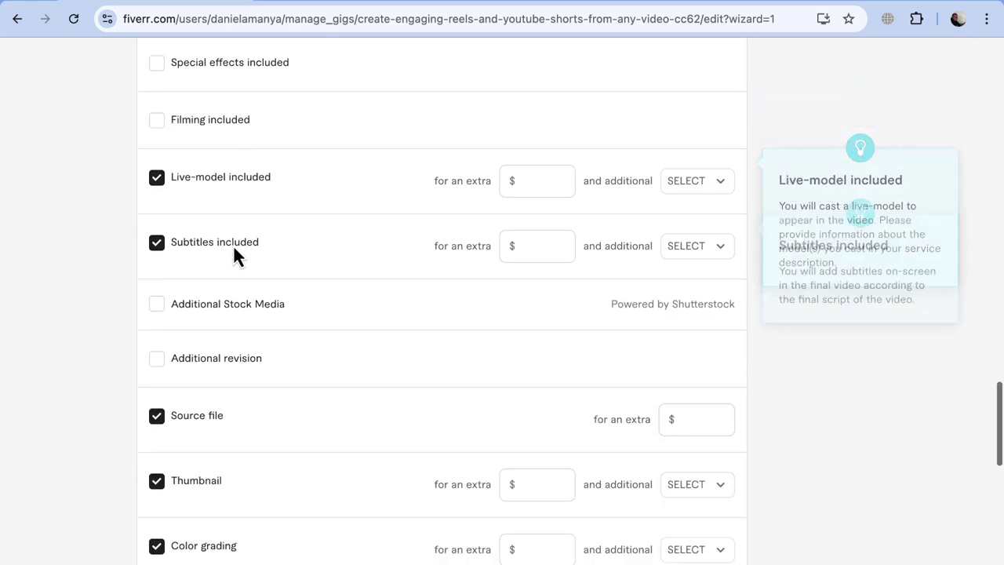
click(157, 178)
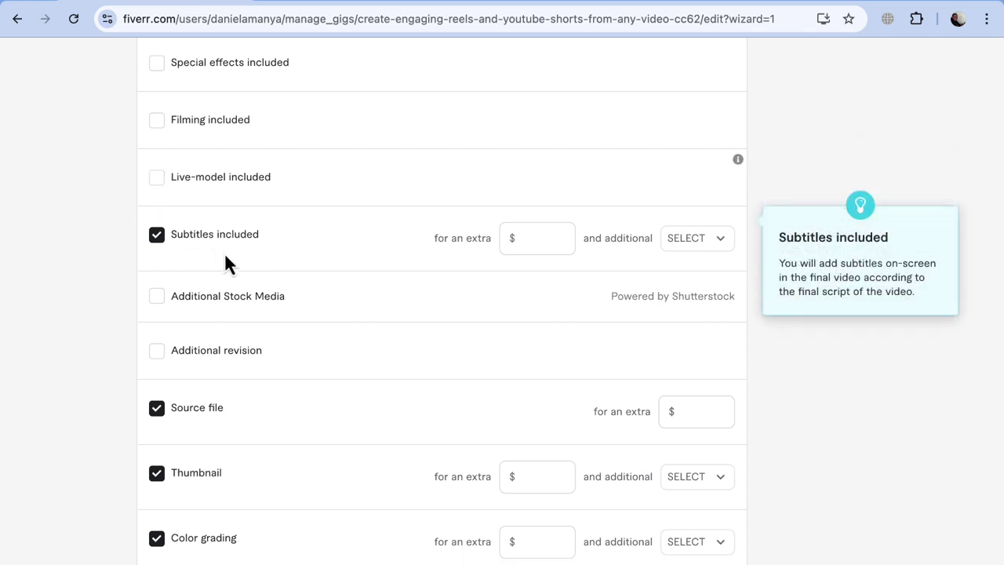
scroll(196, 235, down, 1)
click(158, 194)
scroll(227, 209, down, 2)
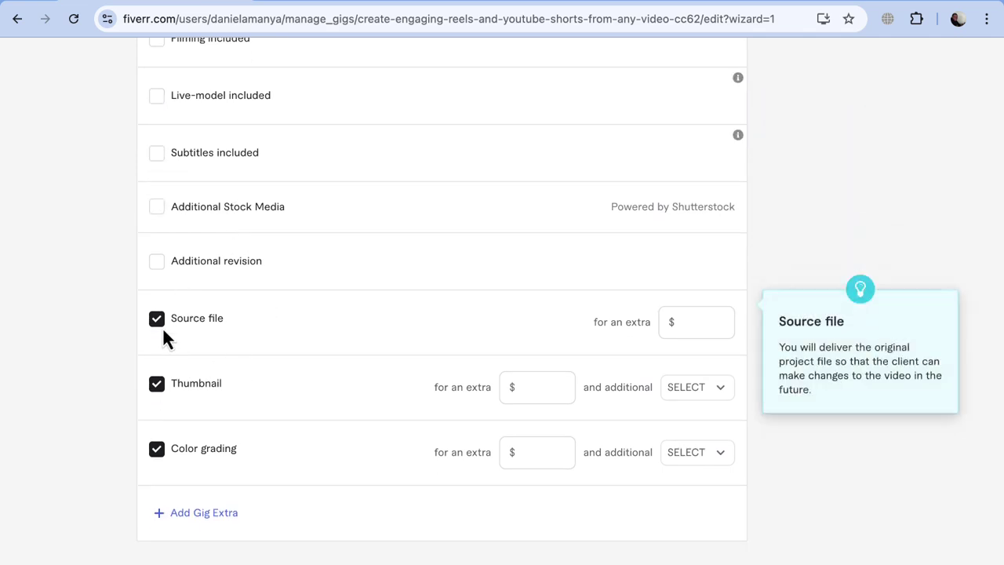
Step: Exclude Source file, Thumbnail and Color grading from the gig's extra services
click(157, 324)
click(157, 380)
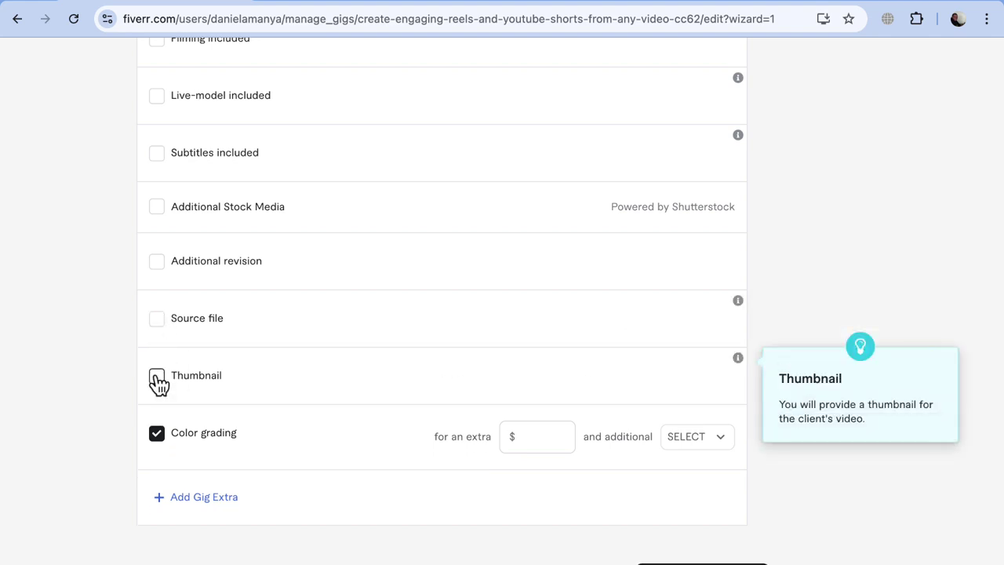
click(157, 433)
Step: Describe the Standard package as "Short-form video with captions, emojis, sound effects, video effects, GIFs, and color grading"
scroll(231, 428, up, 15)
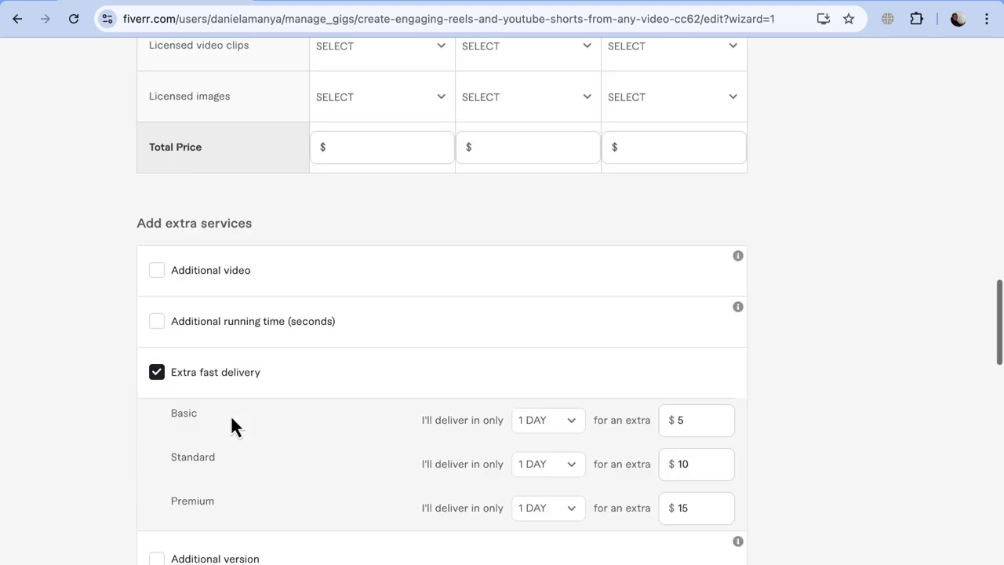
scroll(232, 428, up, 6)
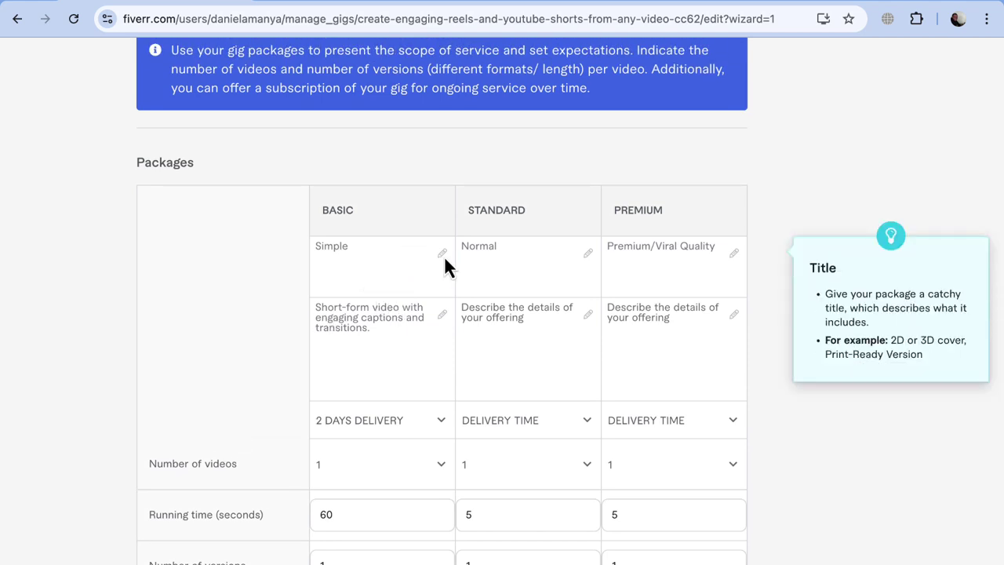
scroll(483, 229, down, 1)
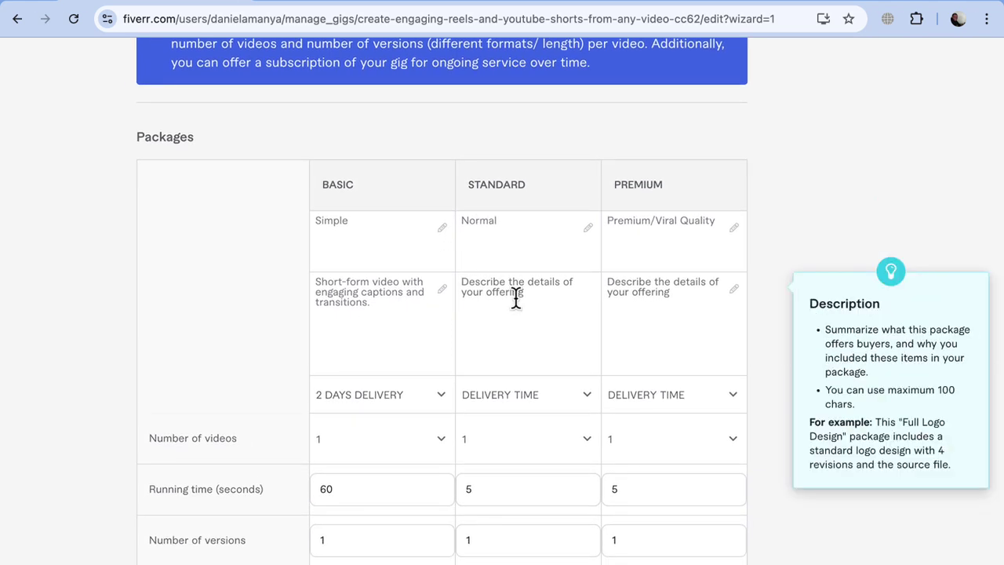
click(508, 298)
text(Short-form video with captions, emojis, sound effects, video effects, GIFs, and color grading)
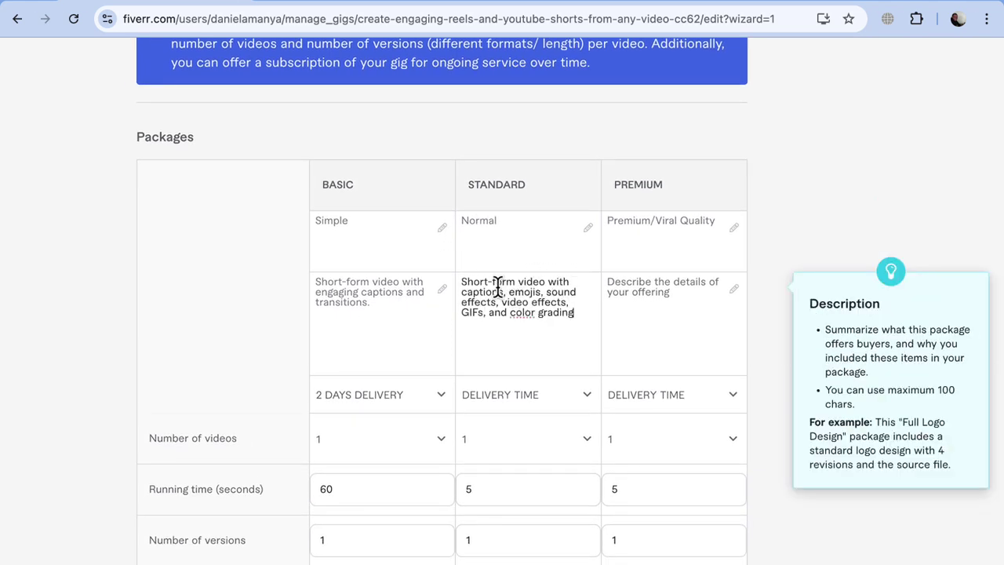
Step: Give the Standard package a 2-day delivery time and a running time of 60 seconds
scroll(536, 286, down, 1)
scroll(526, 281, down, 1)
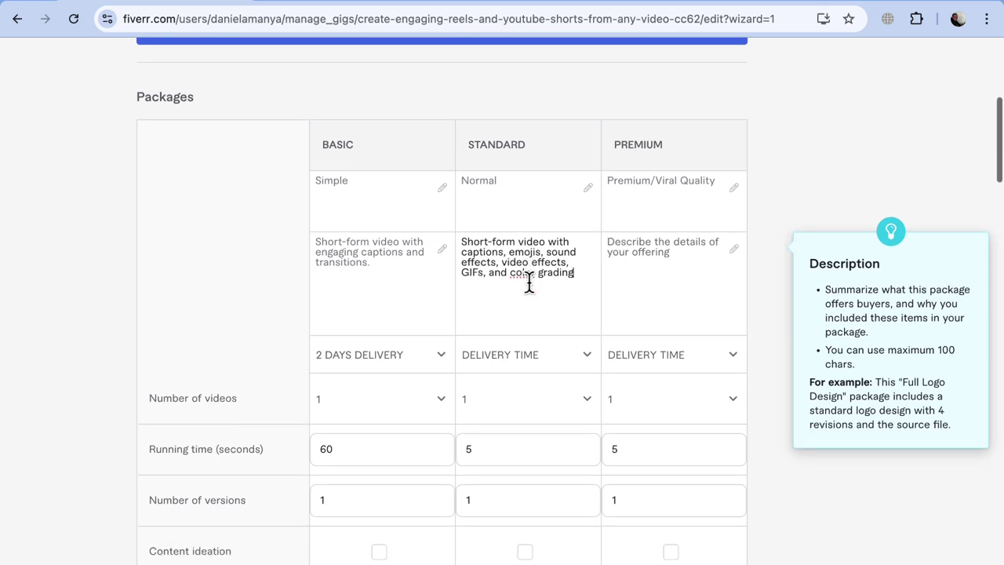
scroll(546, 251, down, 3)
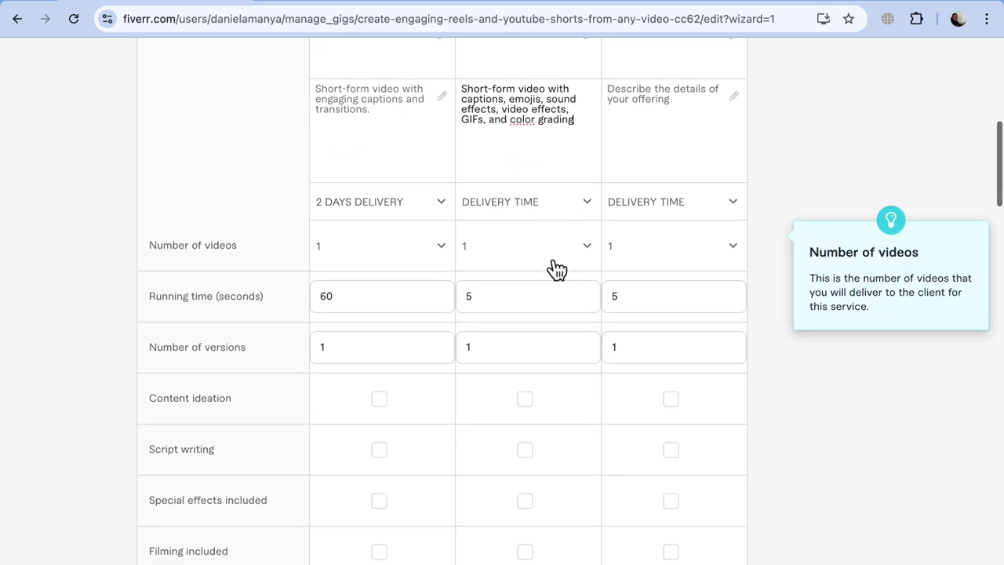
click(584, 212)
click(560, 325)
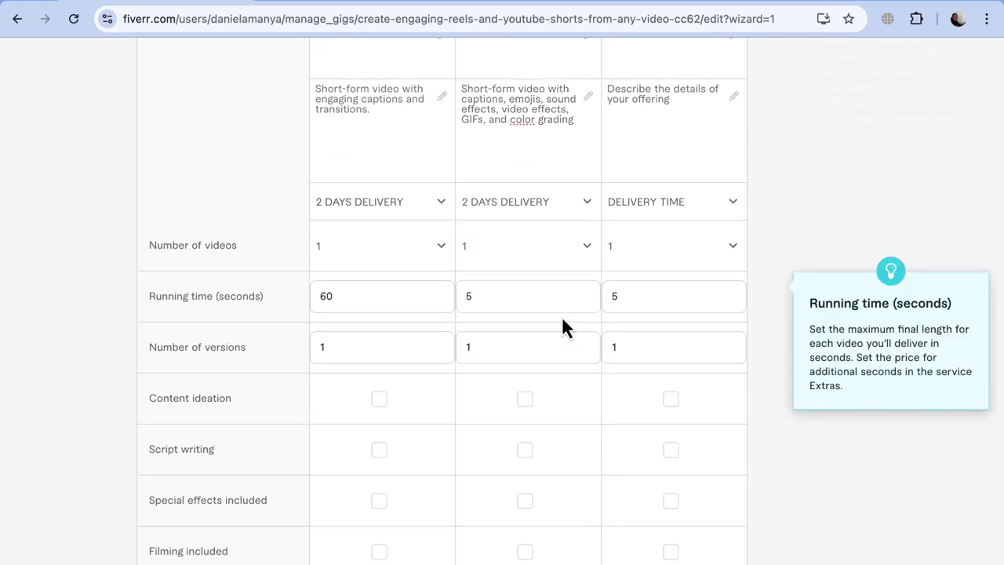
scroll(589, 269, down, 1)
click(585, 259)
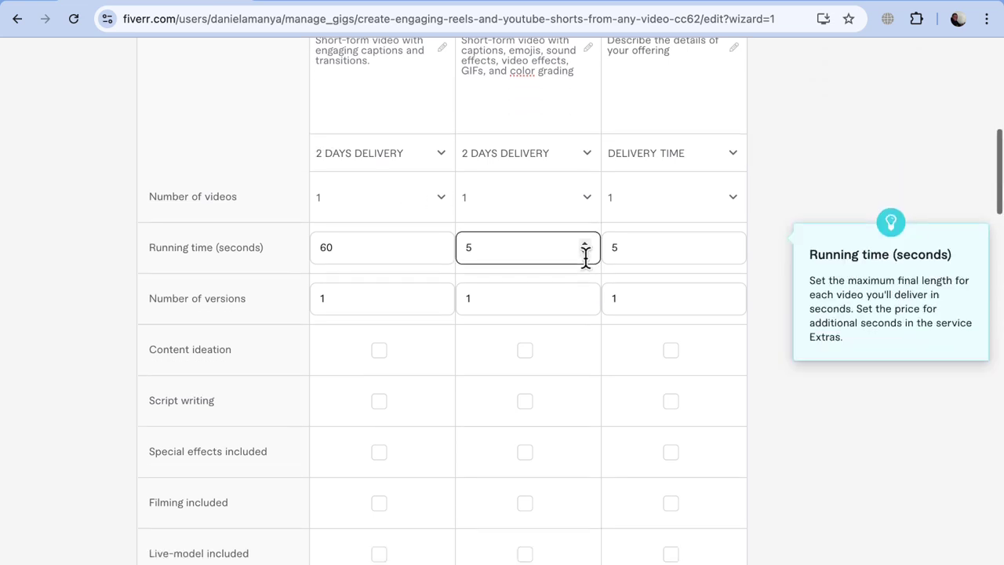
text(60)
Step: Include content ideation, script writing, special effects and subtitles in the Standard package
scroll(538, 250, down, 2)
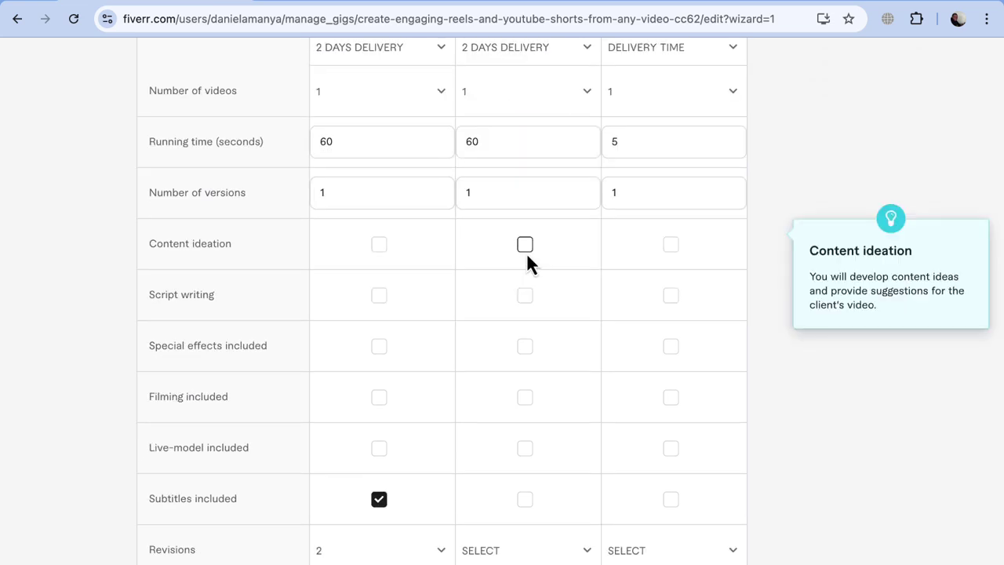
click(525, 247)
click(526, 296)
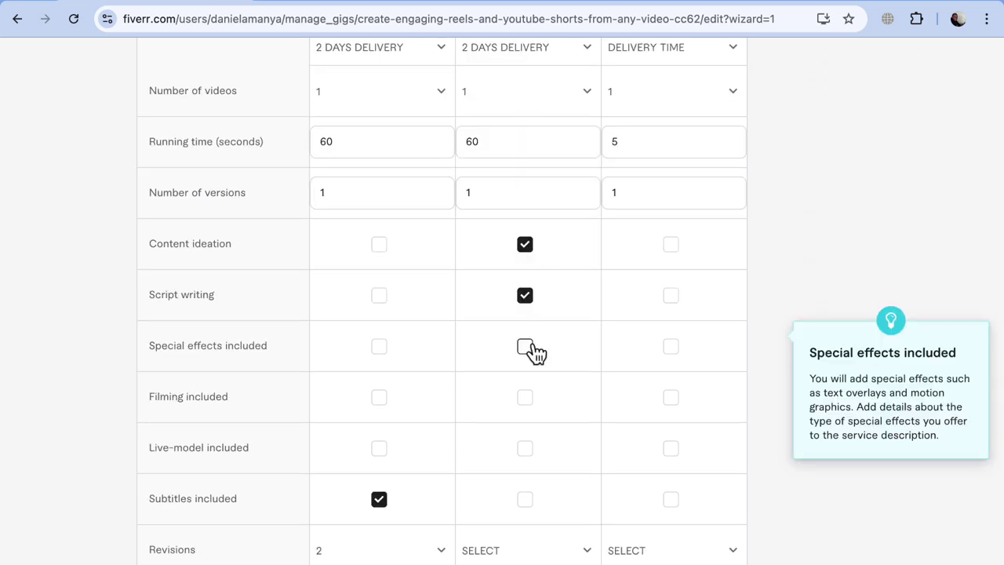
scroll(534, 357, down, 2)
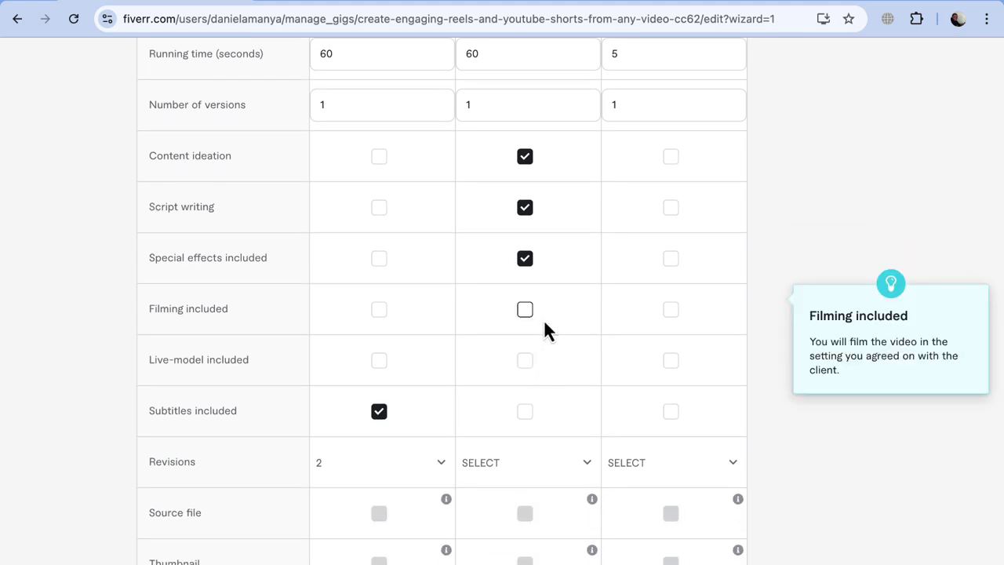
scroll(376, 325, down, 2)
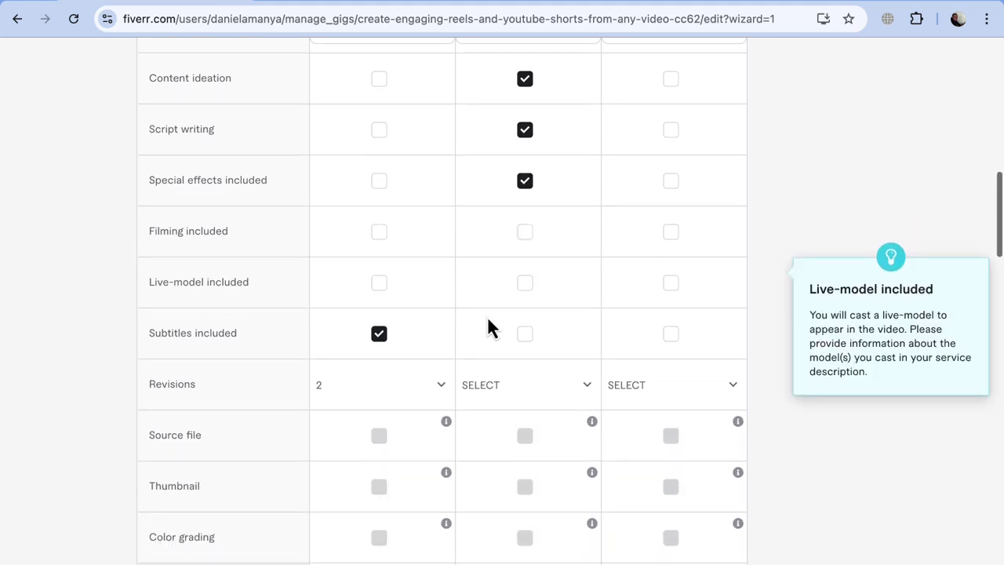
click(526, 338)
Step: Set the number of revisions in the Standard package to 3
scroll(526, 348, down, 1)
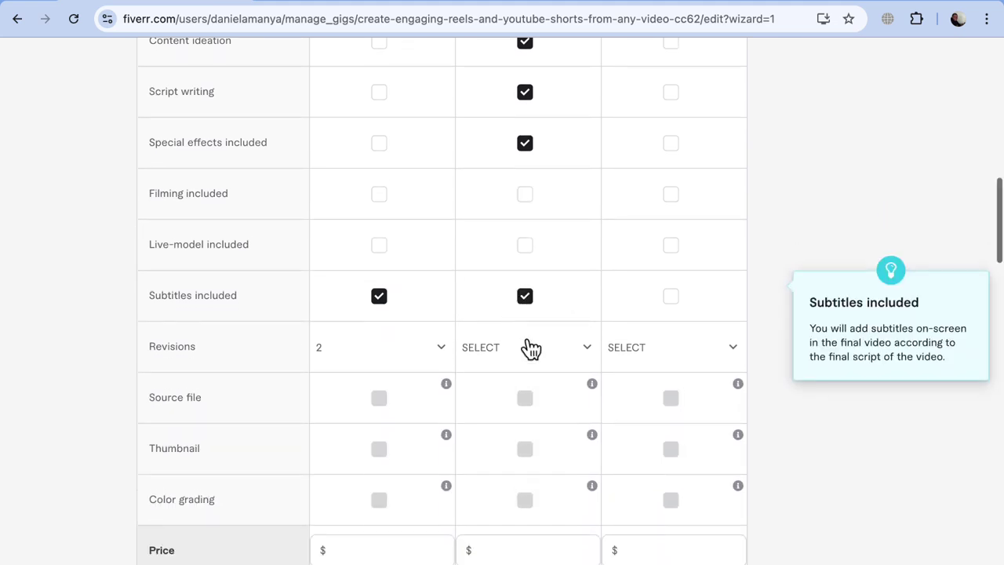
click(589, 346)
scroll(541, 455, down, 1)
click(530, 519)
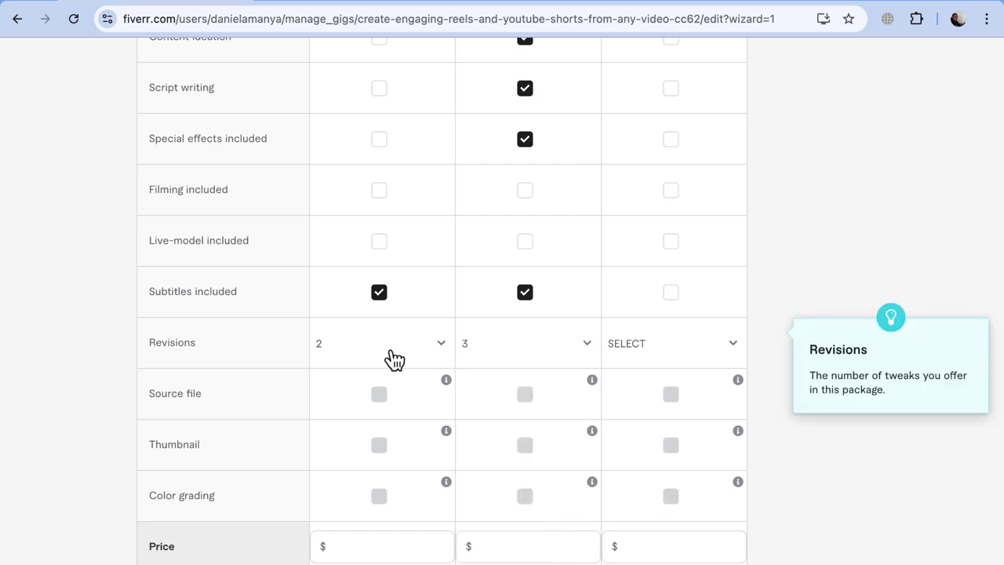
Step: Describe the Premium package as "Premium quality edited to go viral"
scroll(421, 363, down, 4)
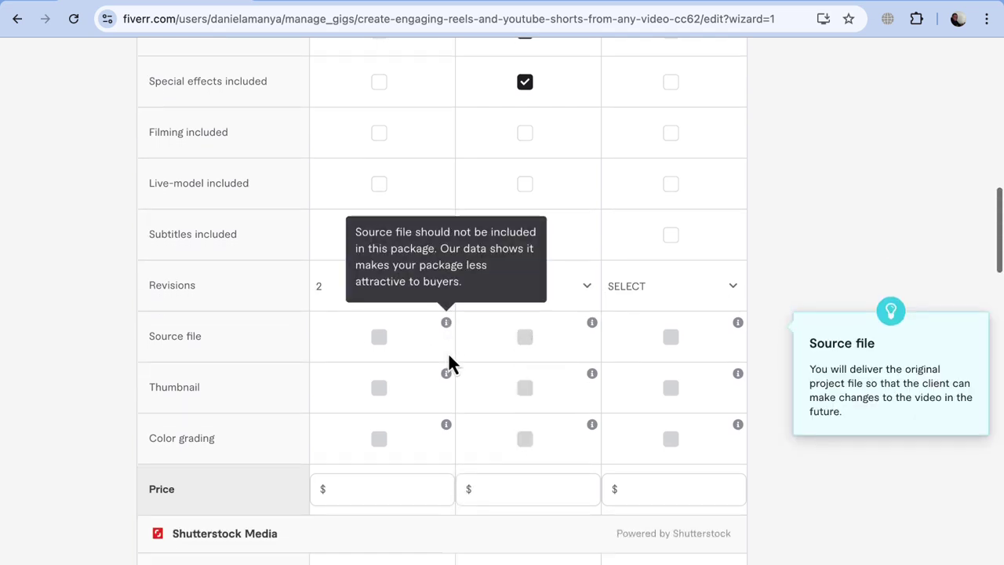
scroll(584, 330, down, 4)
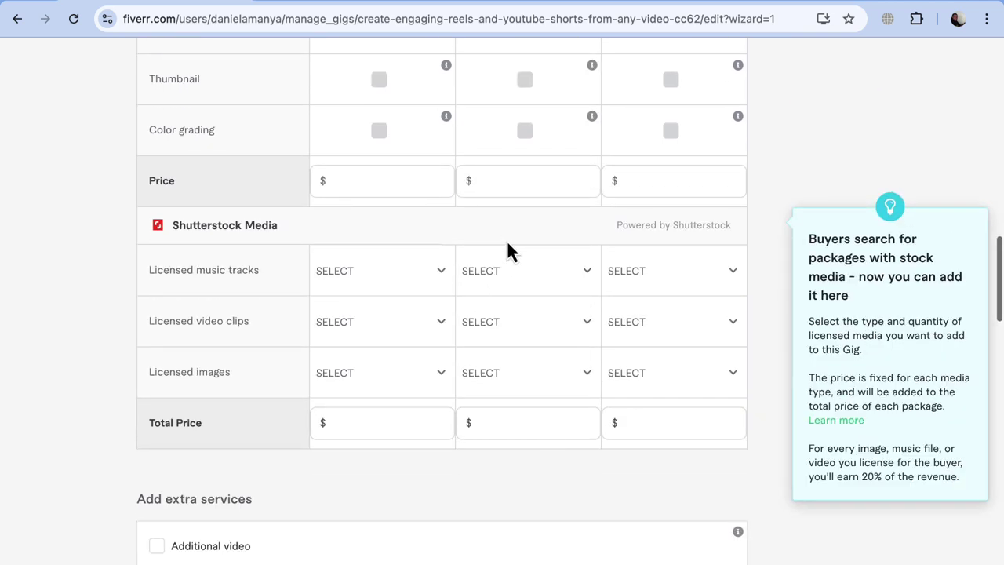
scroll(514, 263, down, 10)
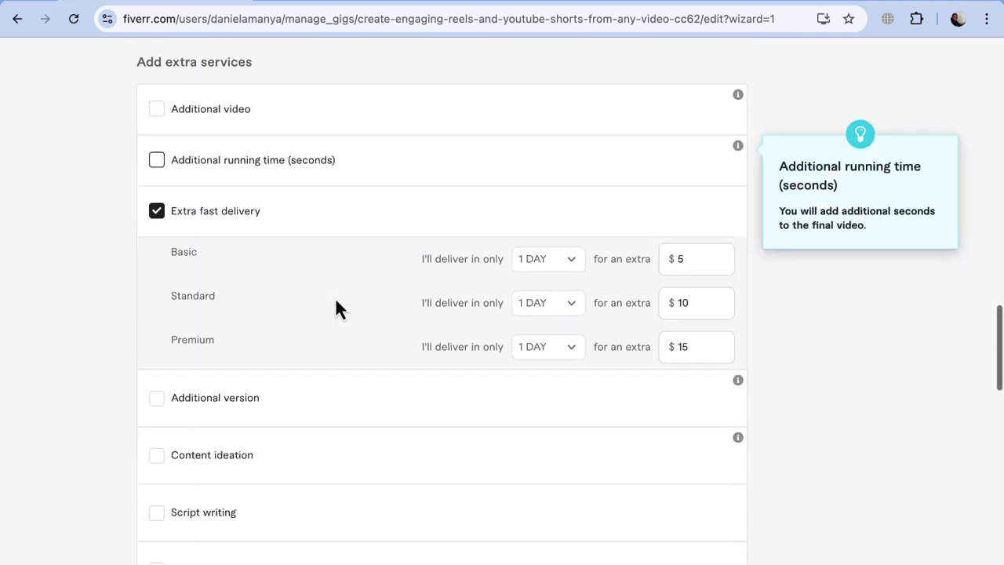
scroll(336, 311, up, 20)
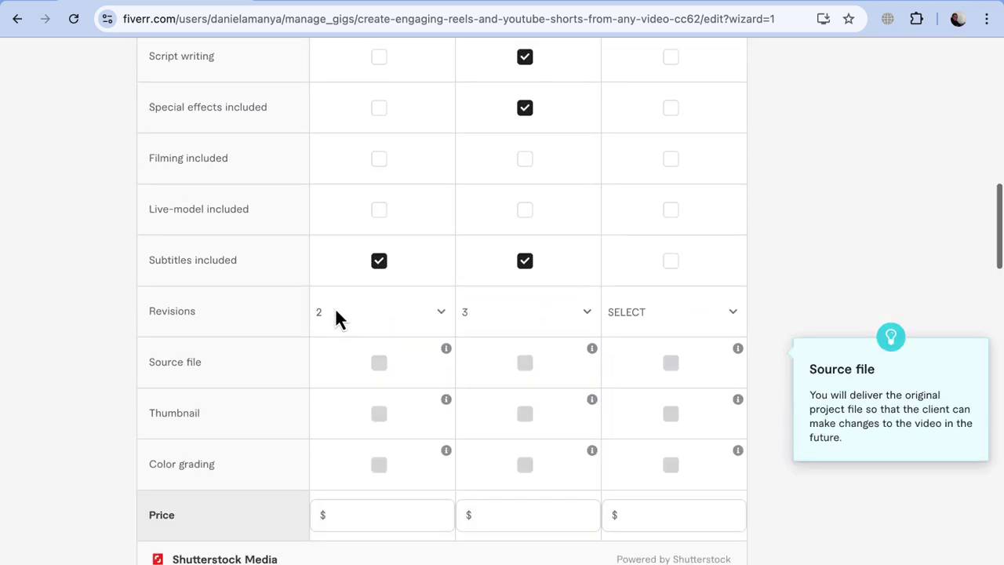
scroll(338, 317, down, 3)
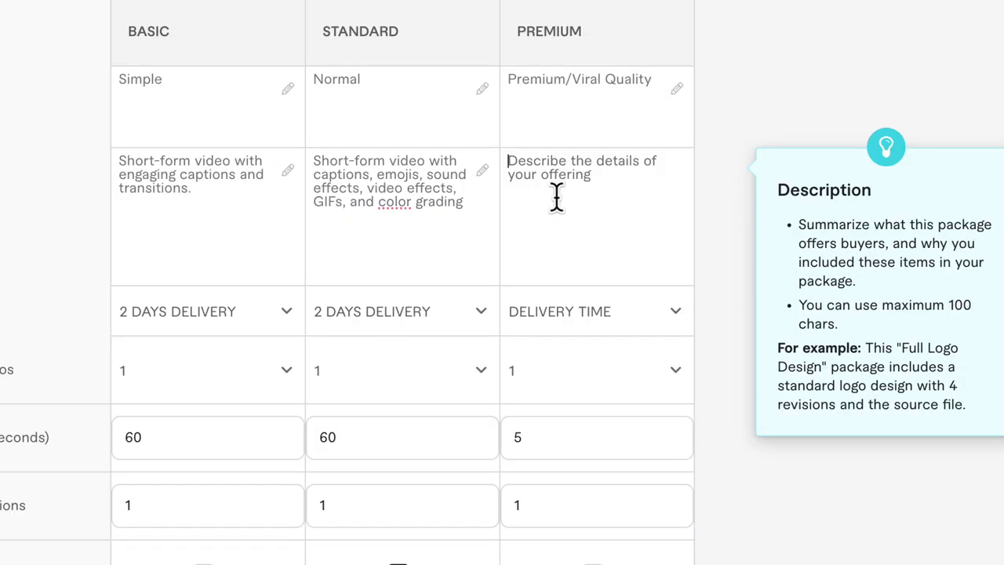
click(556, 198)
text(Premium quality edited to go viral)
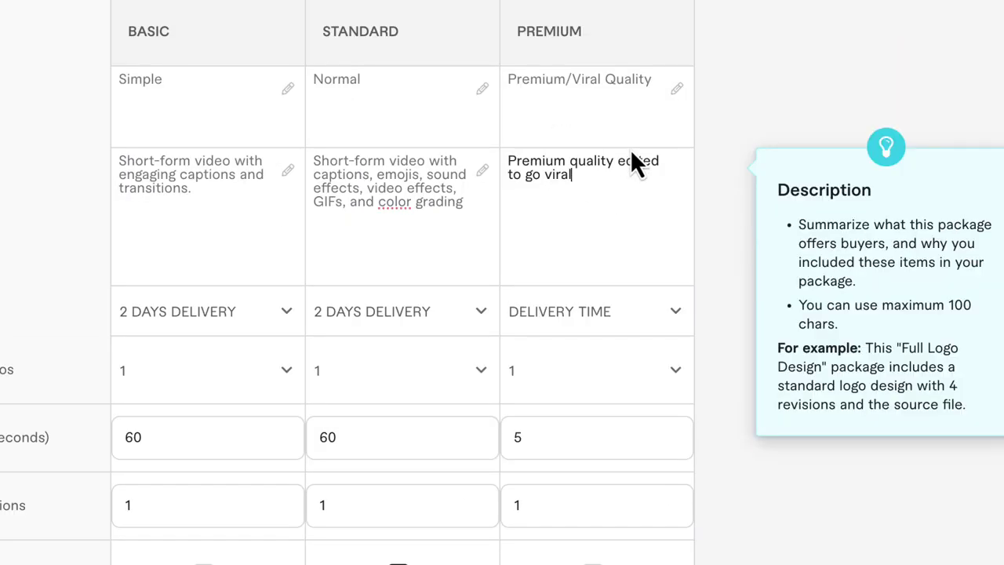
Step: Give the Premium package a 4-day delivery time and a running time of 65 seconds
scroll(630, 149, down, 1)
scroll(628, 149, down, 1)
click(675, 238)
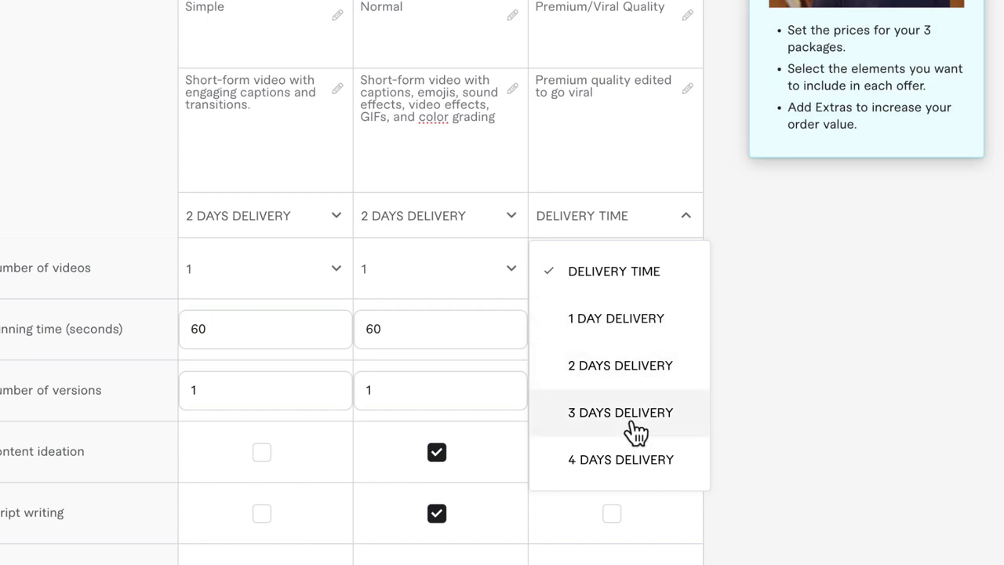
click(628, 460)
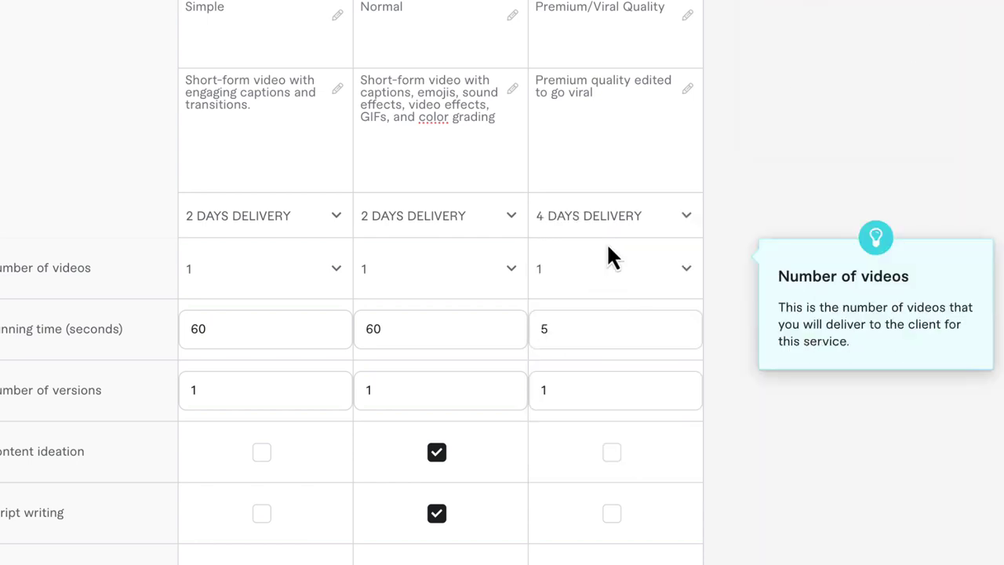
scroll(610, 255, up, 1)
scroll(607, 166, down, 1)
scroll(623, 224, down, 1)
double_click(632, 307)
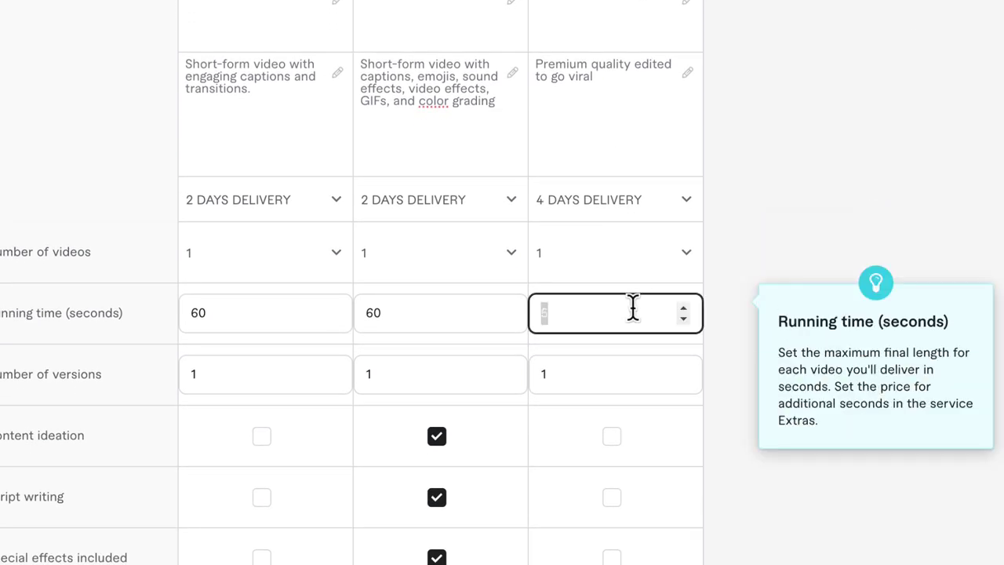
text(65)
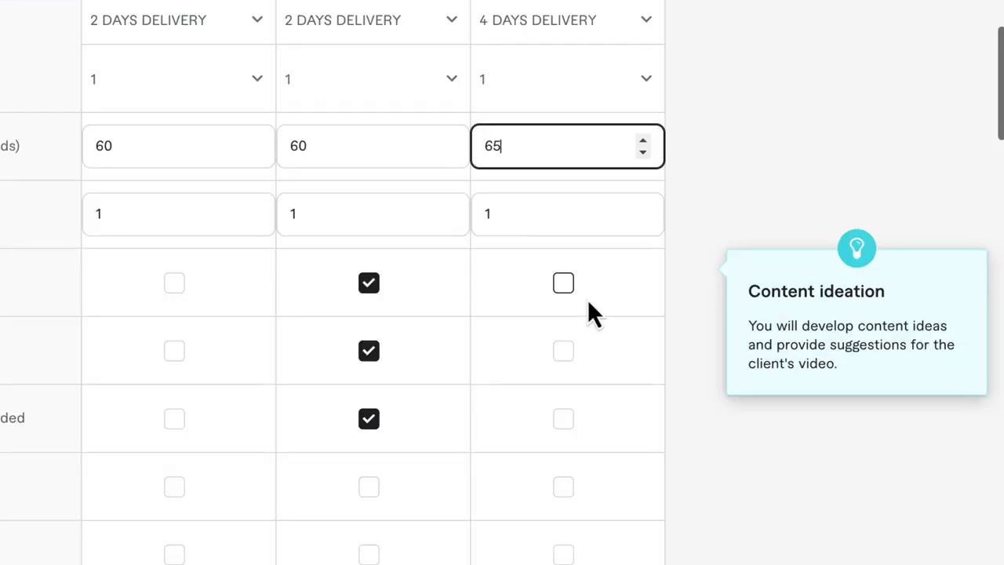
Step: Include content ideation, script writing, special effects and subtitles in the Premium package
click(611, 435)
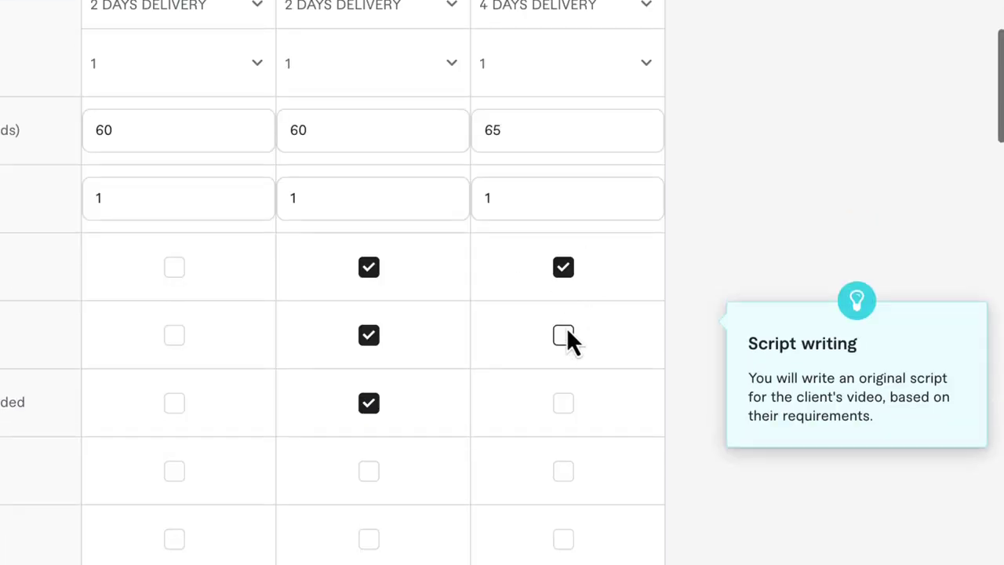
scroll(565, 310, down, 1)
click(563, 283)
click(564, 331)
scroll(564, 330, down, 1)
scroll(564, 331, down, 1)
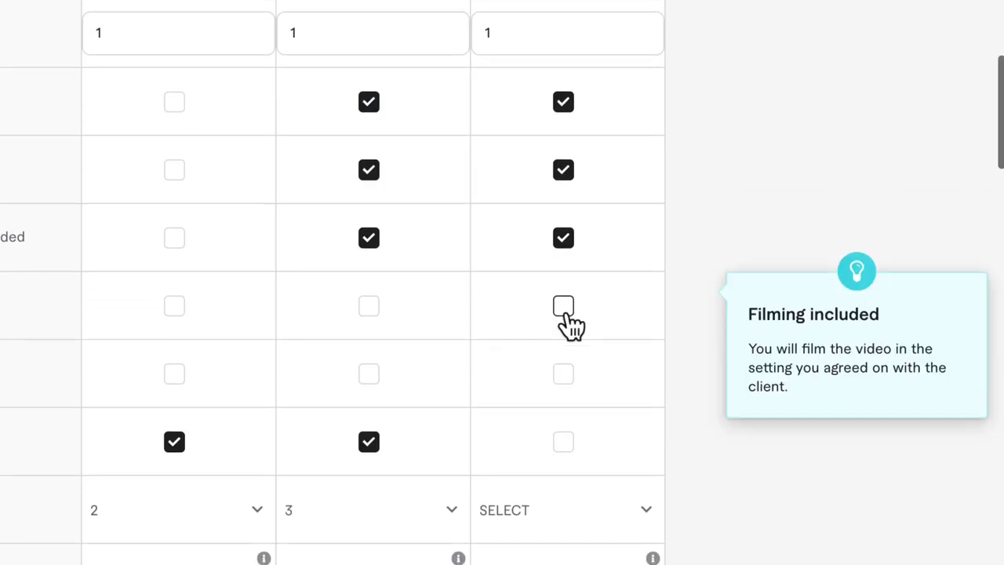
scroll(566, 323, down, 1)
scroll(569, 333, down, 1)
click(563, 326)
Step: Set the number of revisions in the Premium package to 5
scroll(570, 353, down, 2)
click(614, 275)
scroll(570, 404, down, 5)
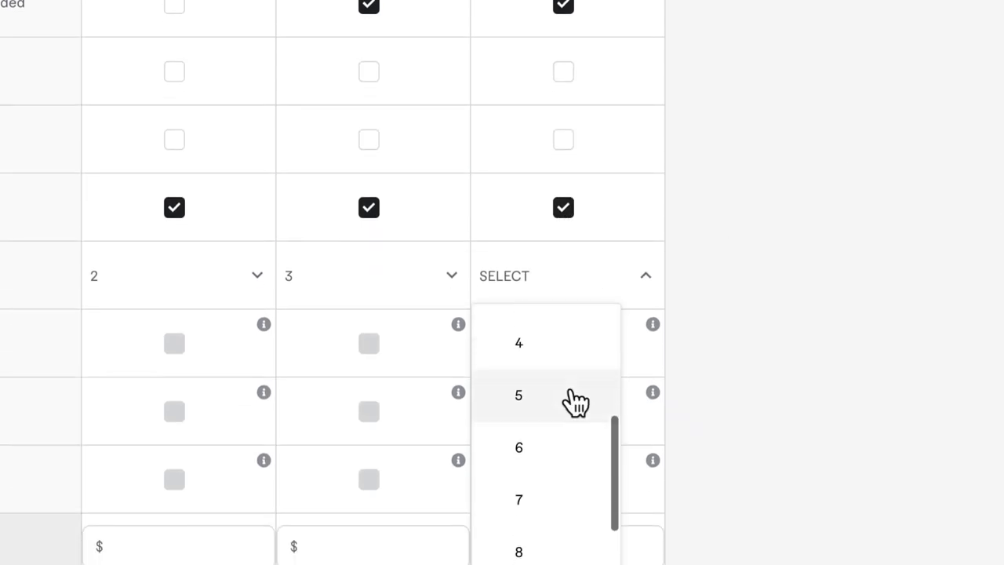
scroll(567, 404, up, 1)
click(518, 390)
Step: Price the Basic package at $10, the Standard package at $20 and the Premium package at $30
scroll(560, 71, down, 3)
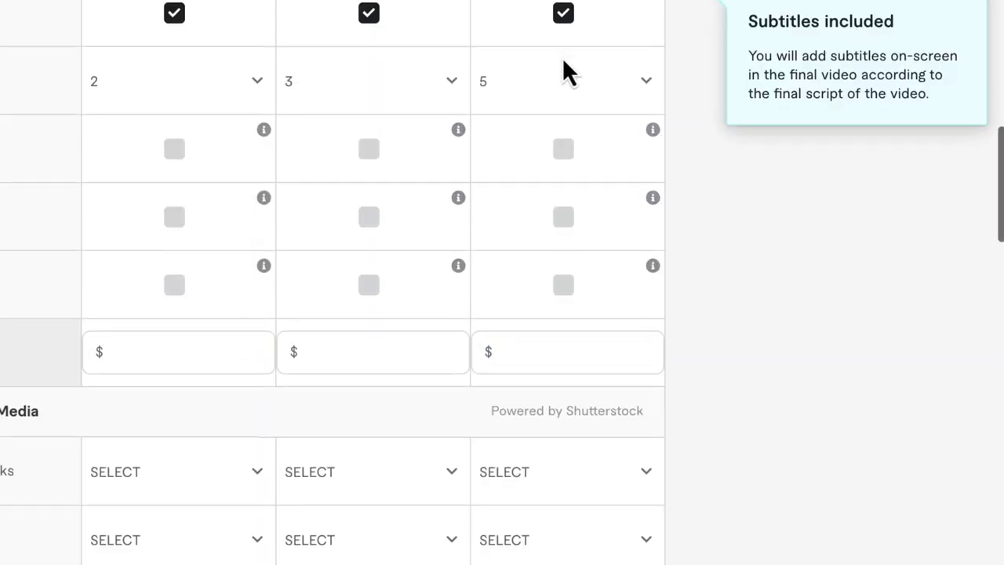
scroll(601, 167, up, 5)
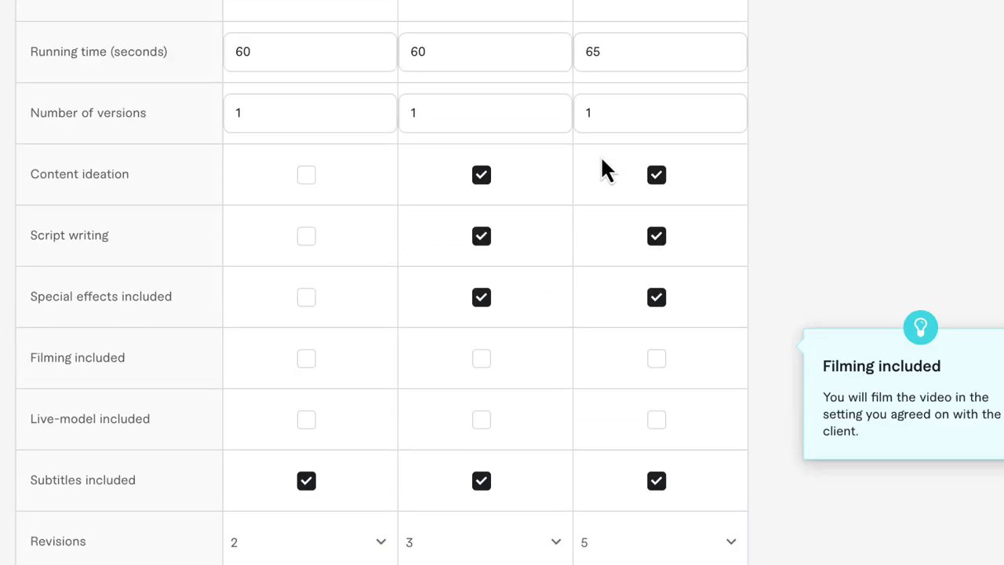
scroll(601, 168, down, 5)
click(279, 284)
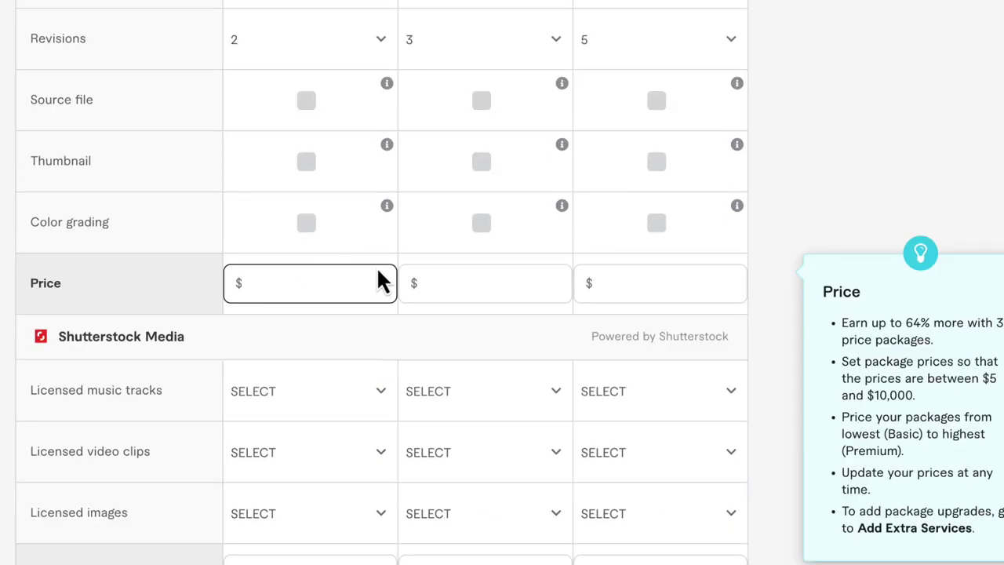
text(10)
click(409, 286)
click(551, 278)
click(645, 279)
click(727, 279)
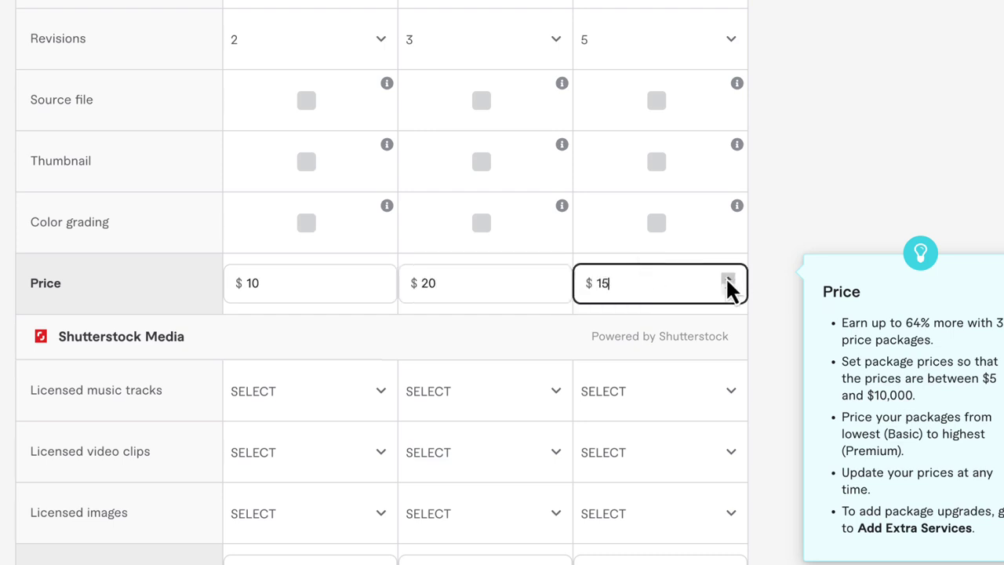
click(728, 278)
Step: Save the gig's scope and pricing and continue to the description stage
scroll(603, 162, down, 10)
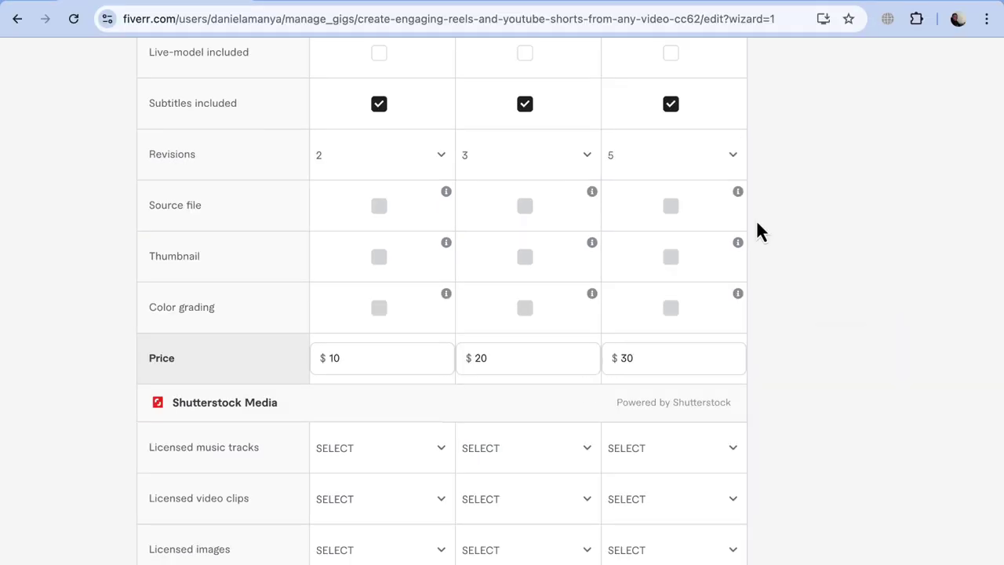
scroll(628, 257, down, 3)
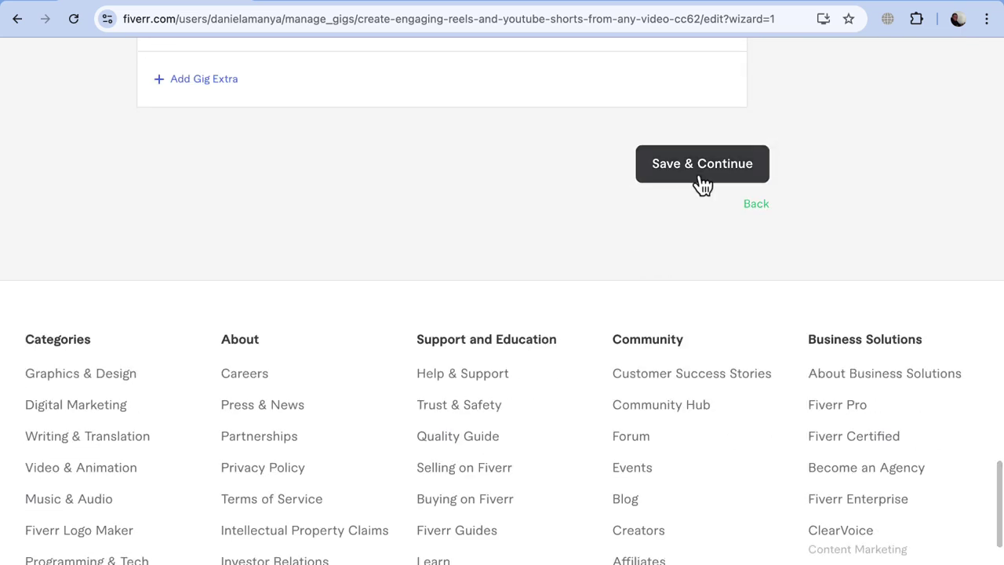
click(701, 186)
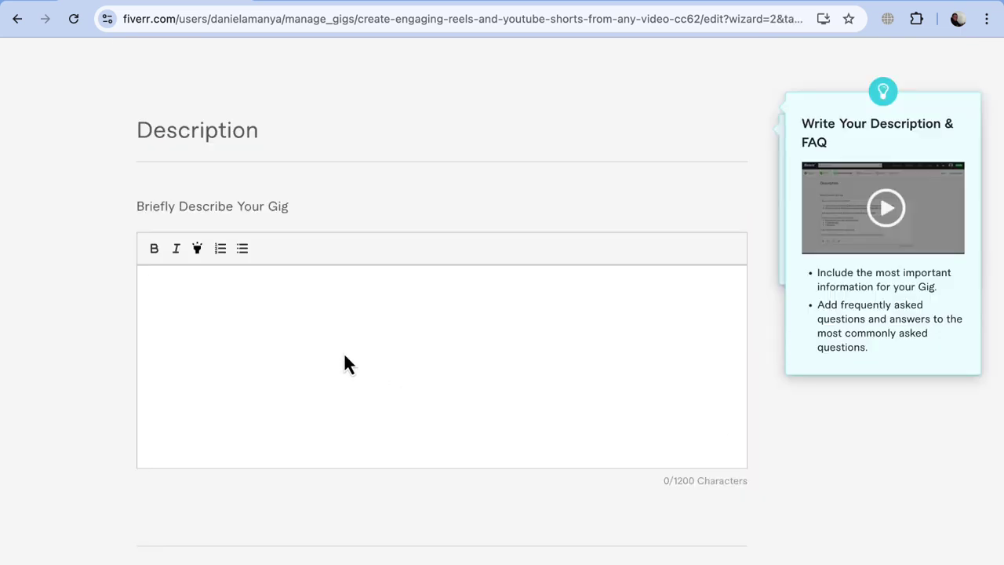
Step: Paste the prepared gig description and review its introduction, list of what the buyer gets and reasons to choose the seller
key(ctrl+v)
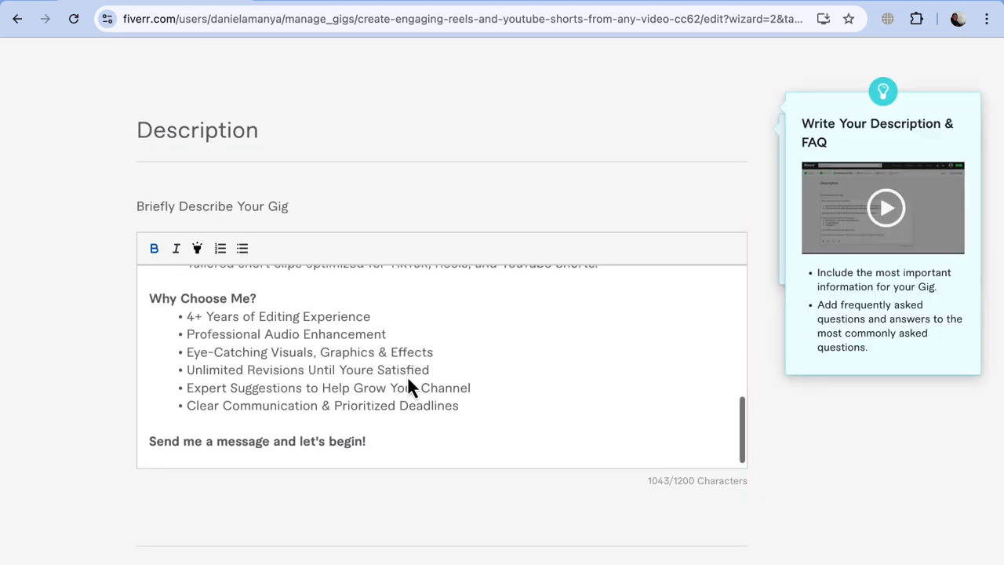
key(Return)
scroll(407, 376, up, 10)
scroll(385, 369, down, 2)
scroll(382, 361, up, 2)
scroll(351, 399, down, 1)
scroll(351, 403, down, 1)
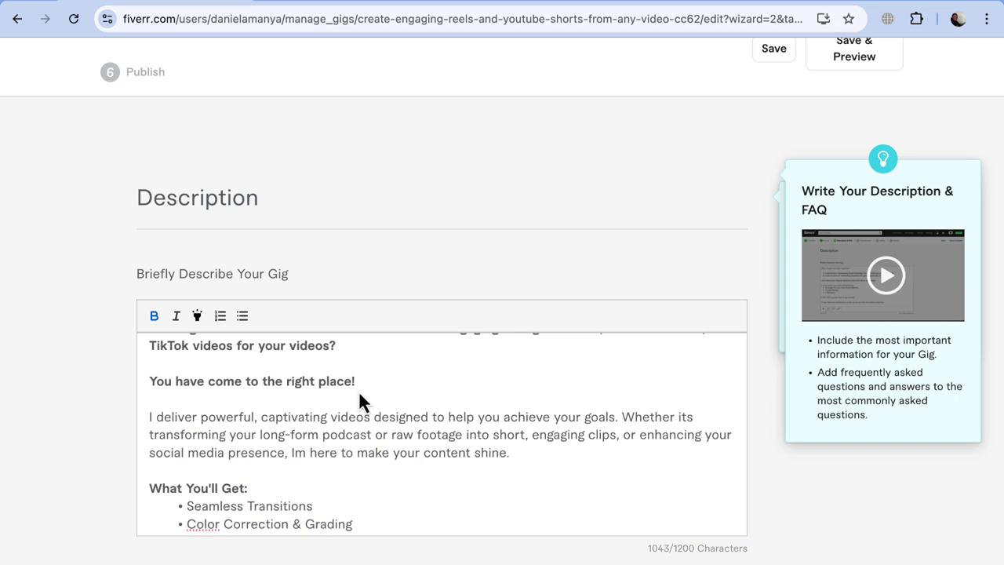
scroll(413, 395, down, 3)
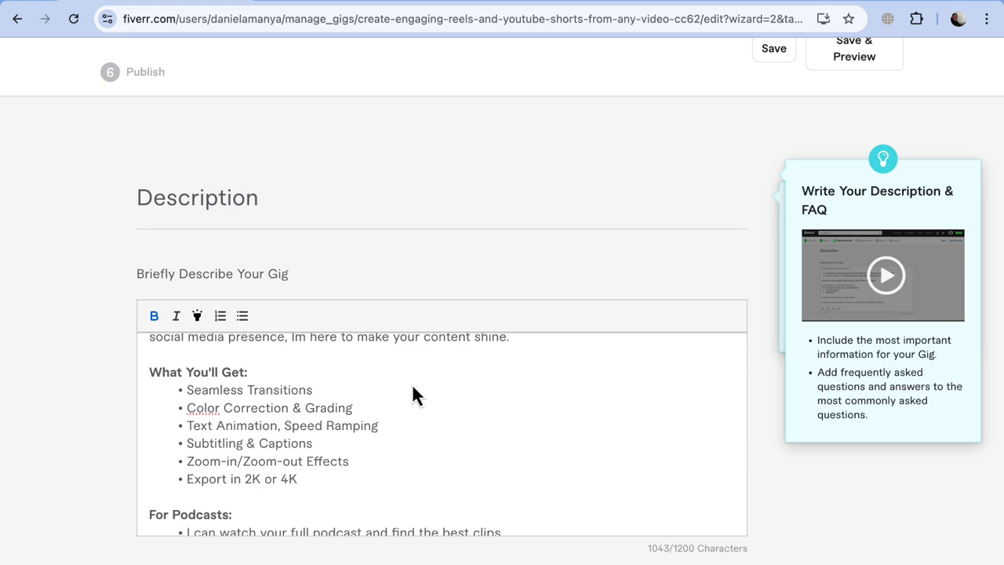
Step: Add the FAQ "What happens if I do not like the product?" with an answer offering revisions and adjustments to meet expectations
scroll(414, 395, down, 10)
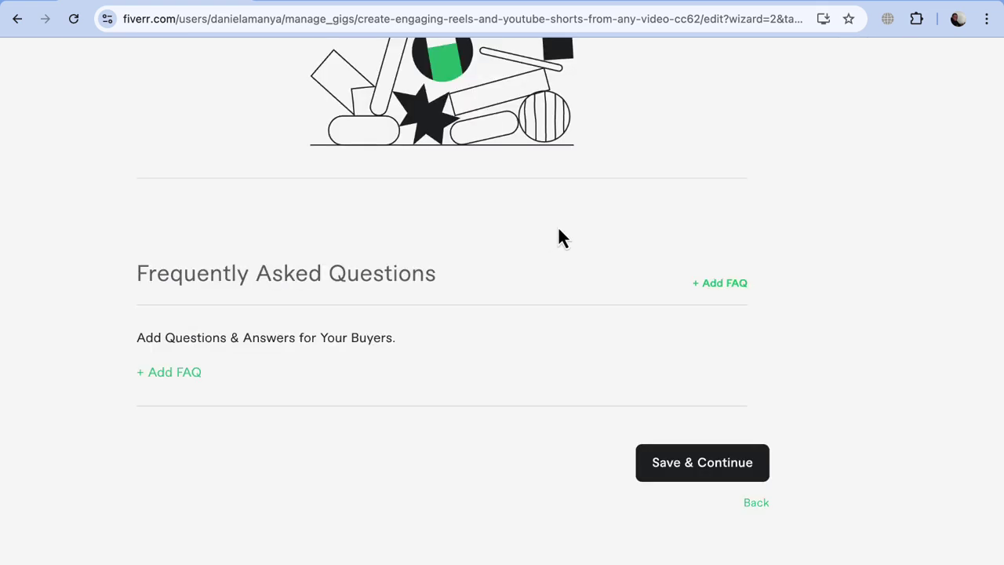
scroll(573, 222, down, 1)
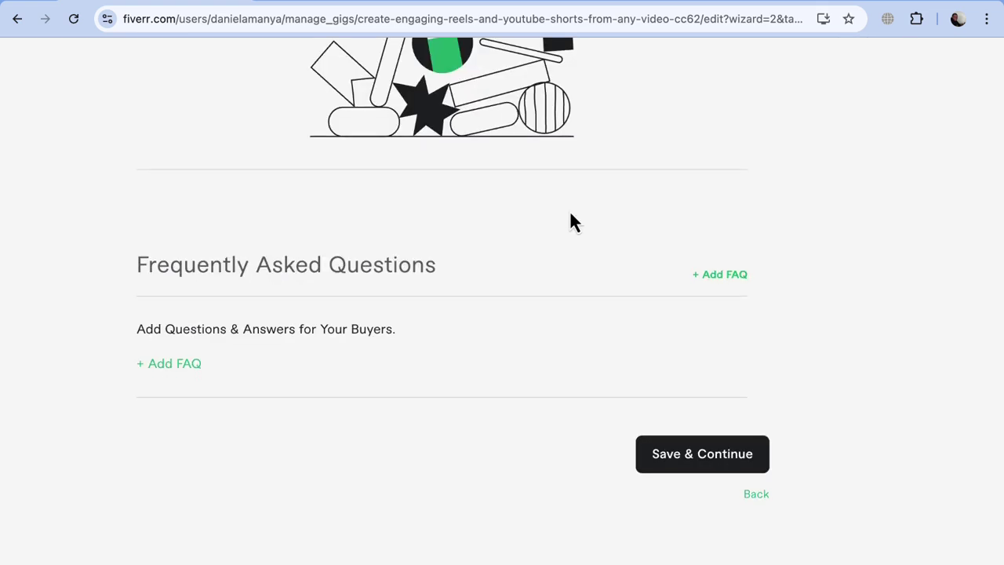
scroll(570, 213, down, 2)
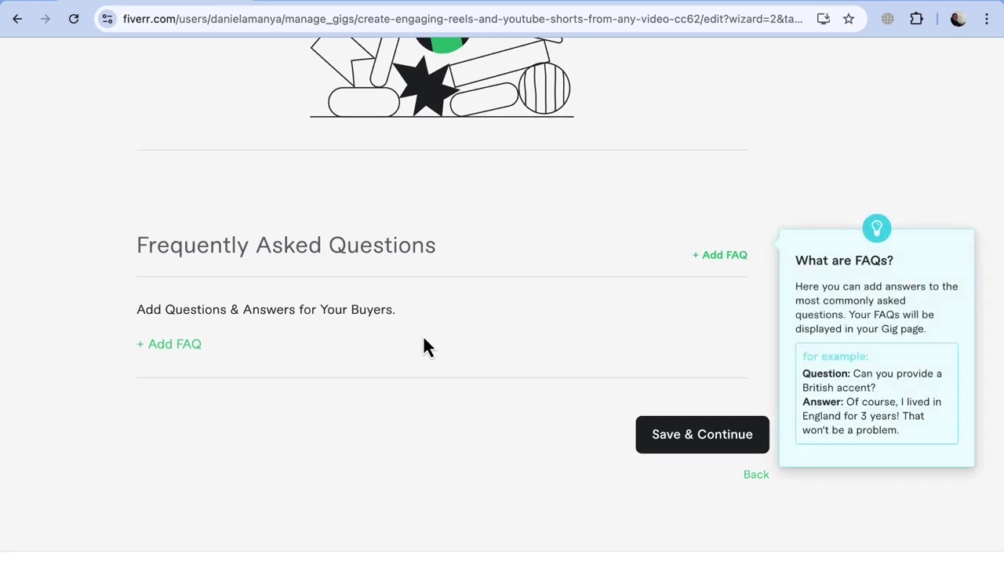
scroll(456, 309, down, 3)
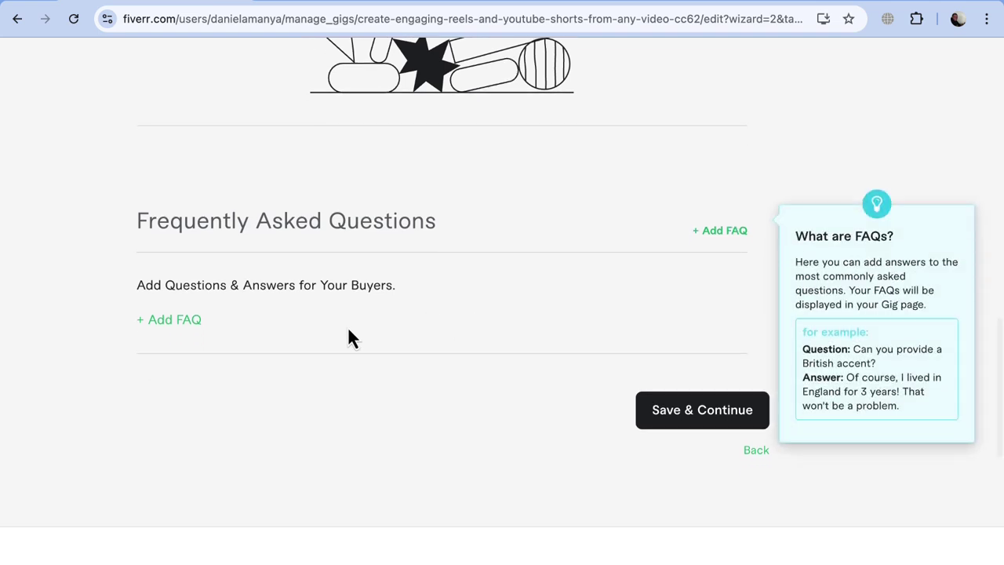
click(174, 320)
key(Escape)
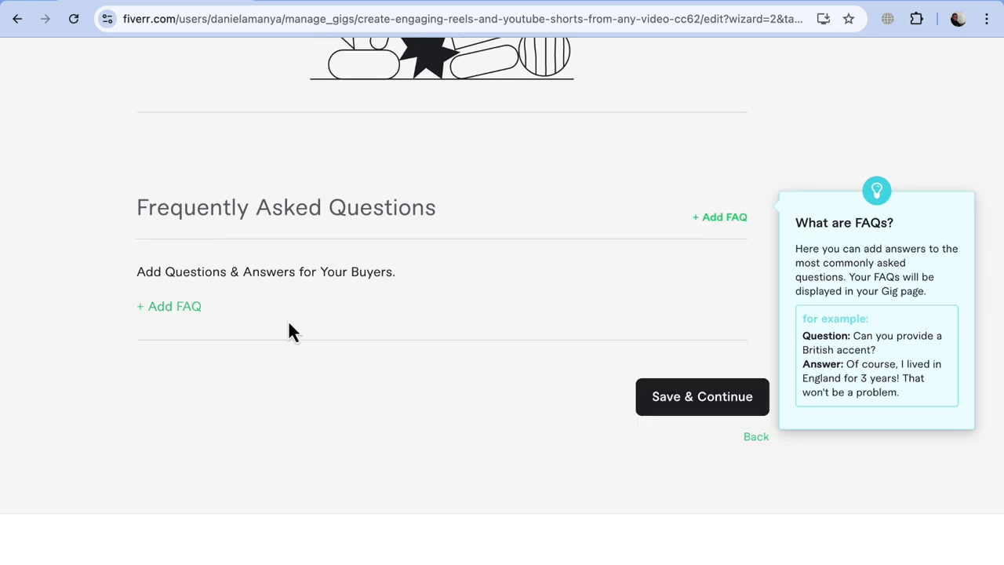
click(190, 306)
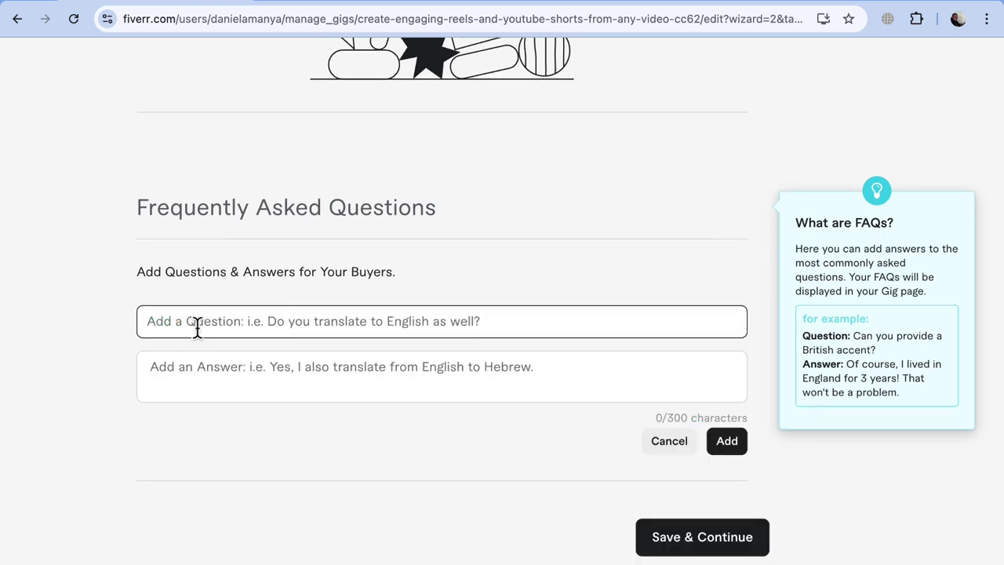
click(316, 321)
text(What happens if I do not like the product?)
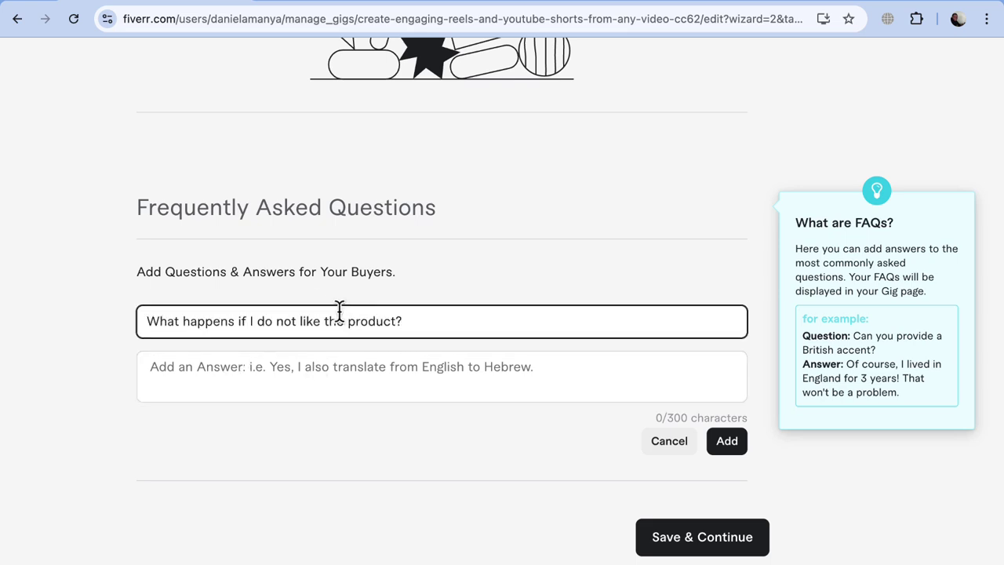
click(342, 373)
text(I offer revisions to ensure you are satisfied with the final product. Let me know your concerns, and I'll make the necessary adjustments to meet your expectations.)
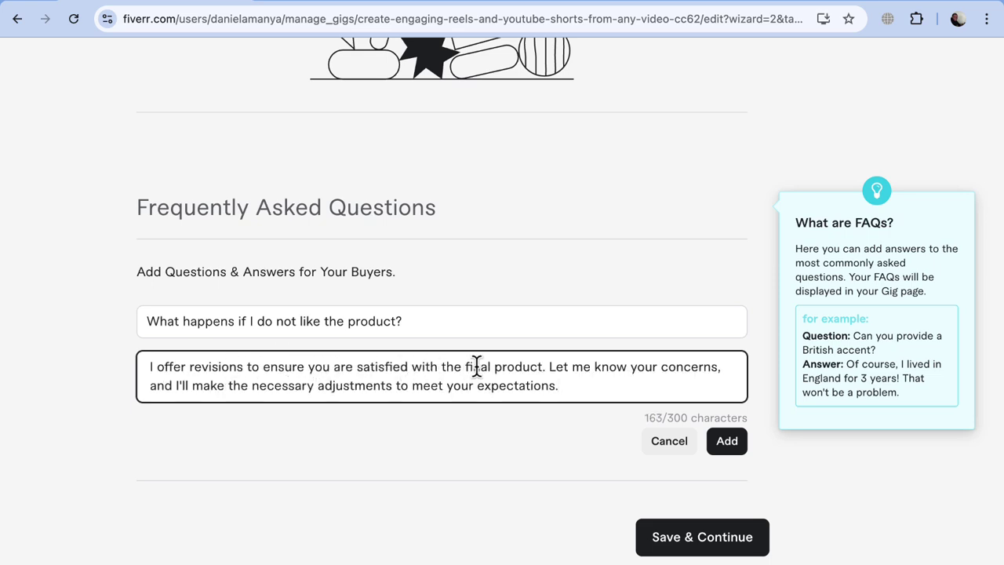
click(726, 441)
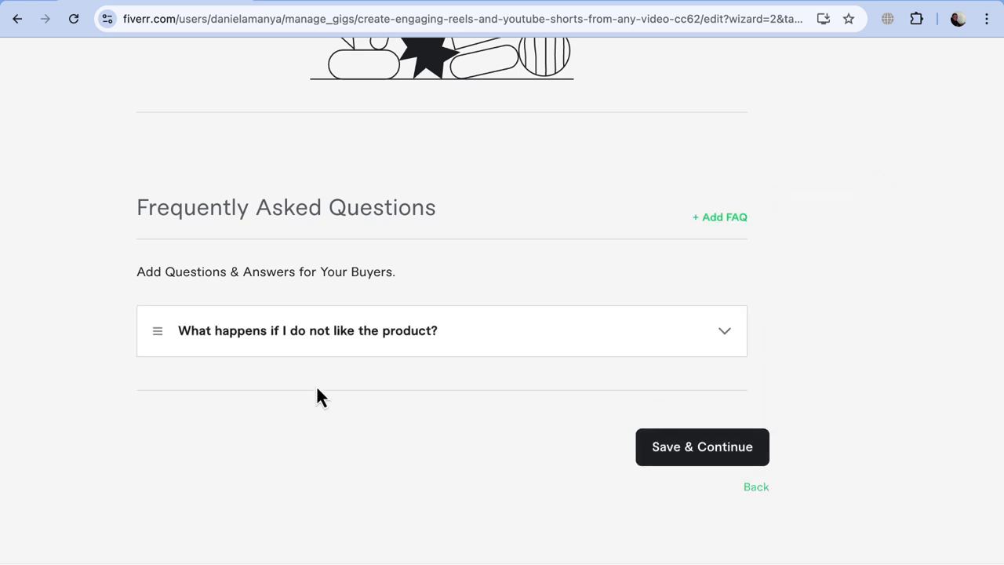
Step: Add the FAQ "Can you create multiple reels from a long video?" with an answer saying yes, selecting the best moments for each reel
mouse_move(527, 273)
click(706, 218)
click(290, 323)
text(Can you create multiple reels from a long video?)
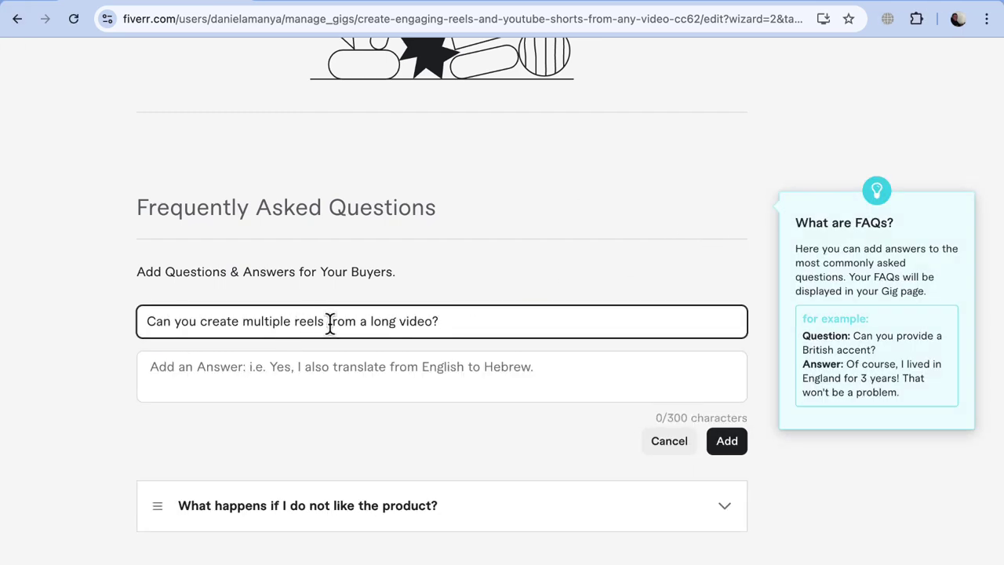
click(369, 376)
text(Yes, I can create multiple engaging reels from a single long video, selecting the best moments to highlight in each reel.)
scroll(373, 354, down, 1)
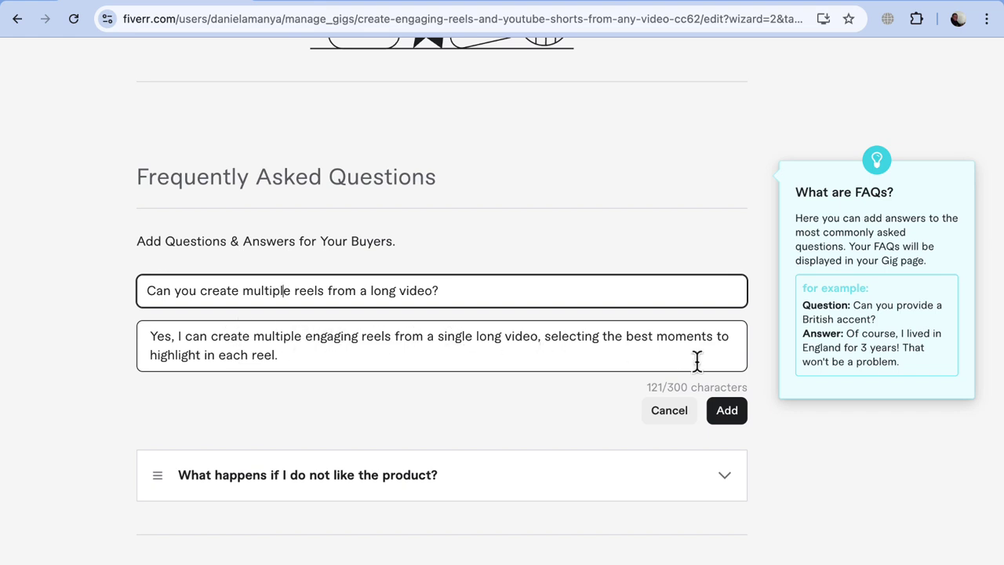
click(736, 419)
Step: Add the FAQ "Do you have custom offers for complex projects?" with an answer promising a tailored custom offer and inviting buyers to send details
click(325, 285)
text(Do you have custom offers for complex projects?)
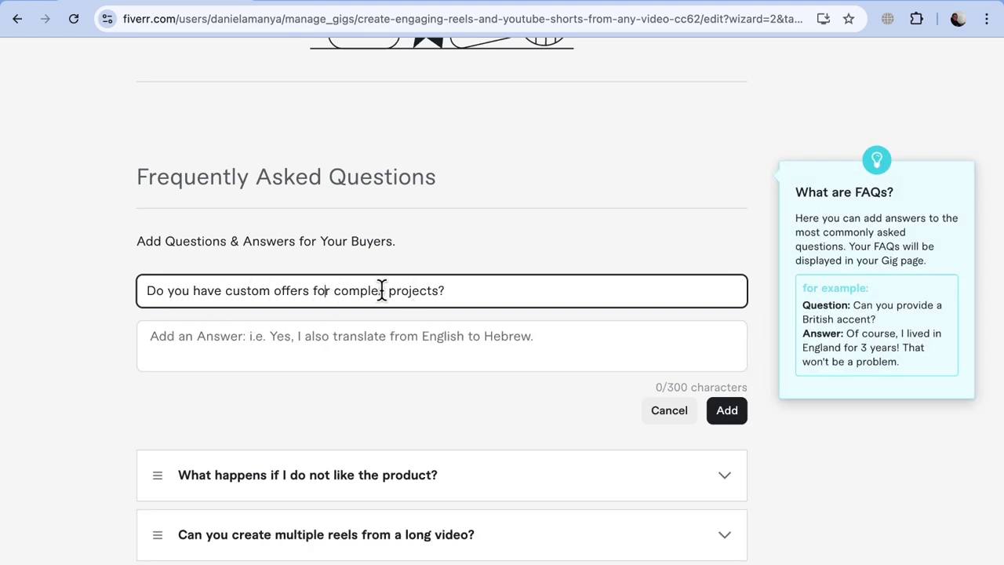
click(303, 350)
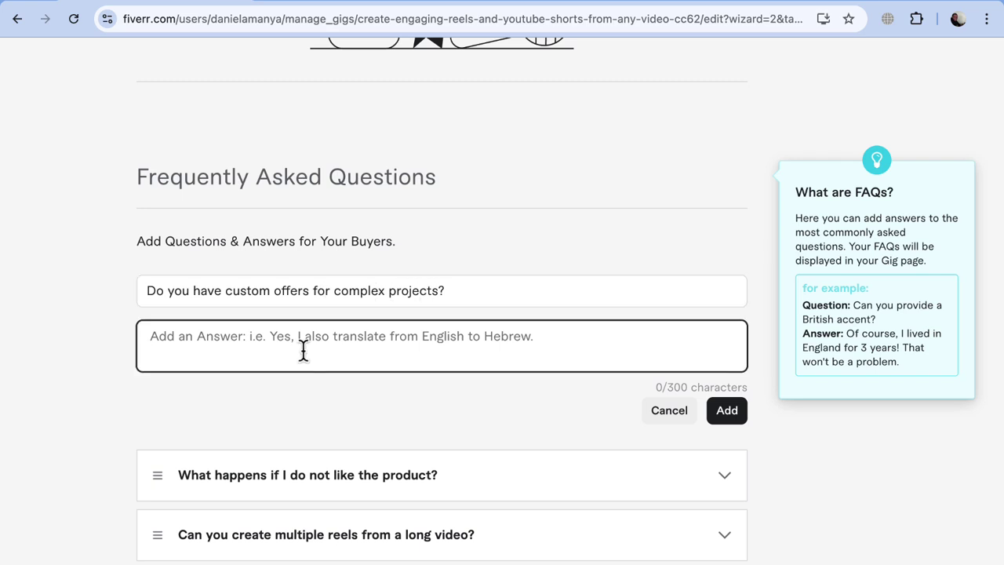
text(Absolutely! For complex projects, I can create a custom offer tailored to your specific needs. Feel free to contact me with the details, and we’ll discuss the best approach.)
scroll(416, 321, down, 1)
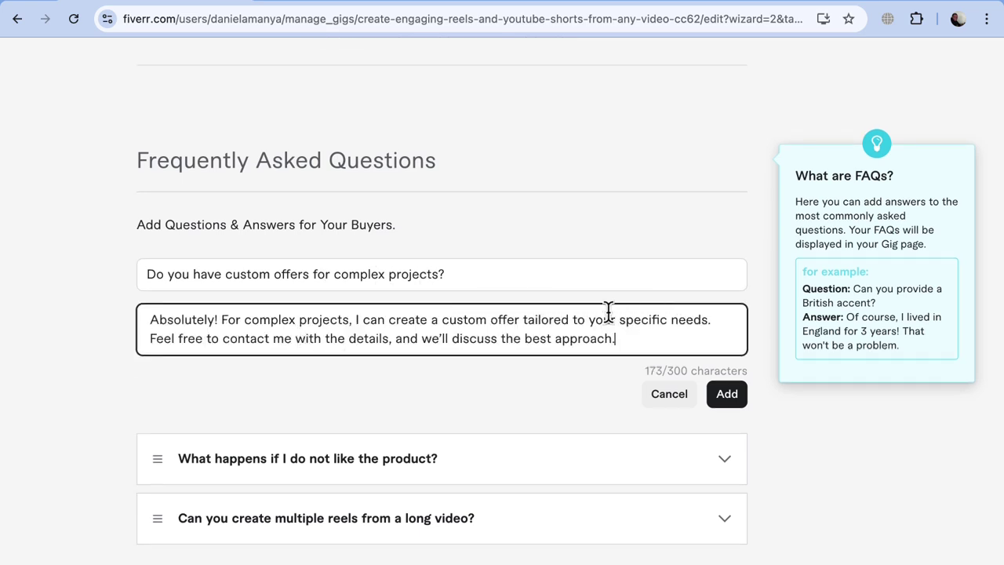
click(727, 394)
Step: Order the FAQs as custom offers, multiple reels and disliked product, and number the questions 1. to 3
drag(157, 402, 157, 287)
drag(157, 343, 165, 423)
click(392, 288)
click(166, 325)
text(1.)
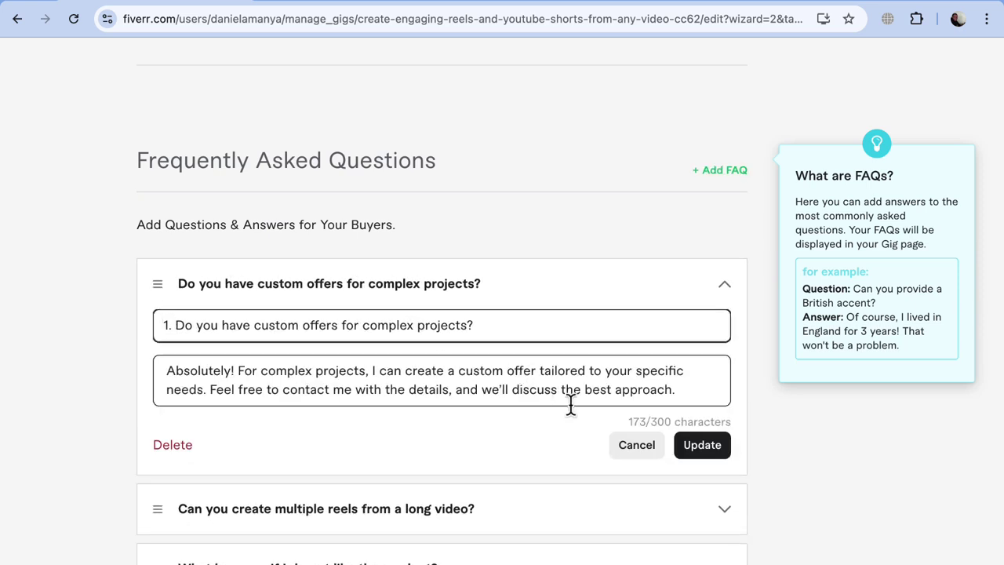
click(266, 508)
text(2.)
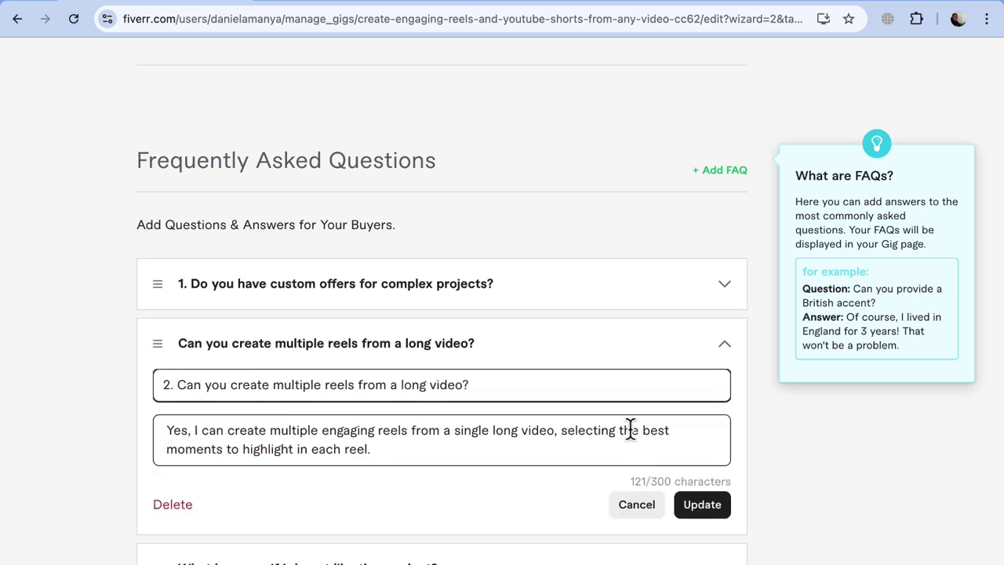
click(706, 511)
click(546, 416)
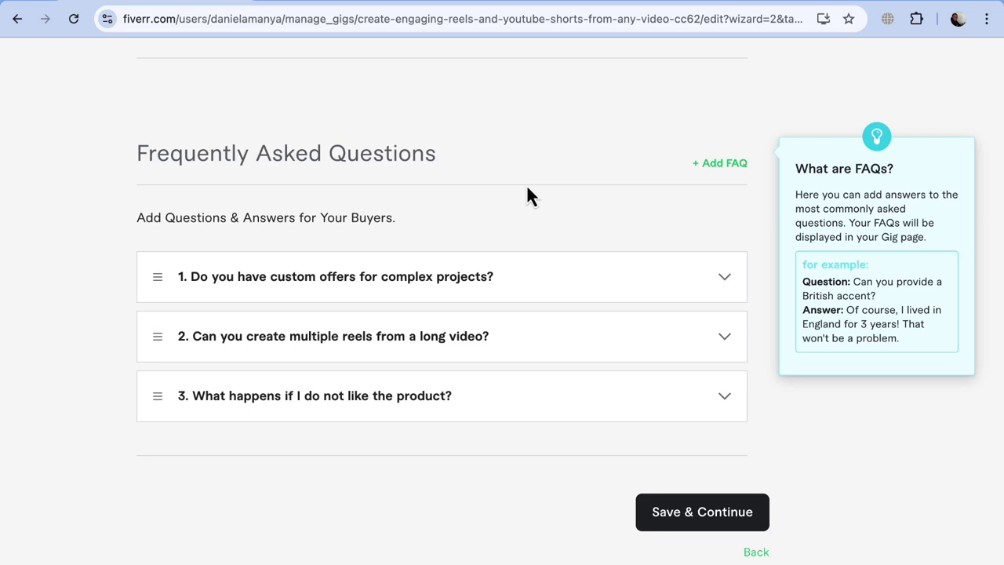
Step: Save the gig's description and FAQs and continue to the requirements stage
scroll(527, 185, down, 1)
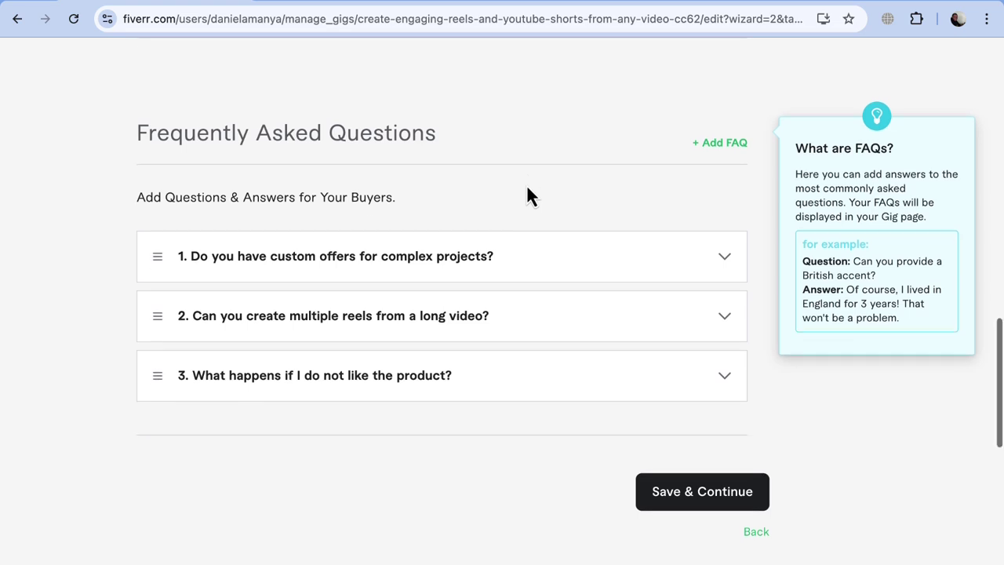
click(690, 467)
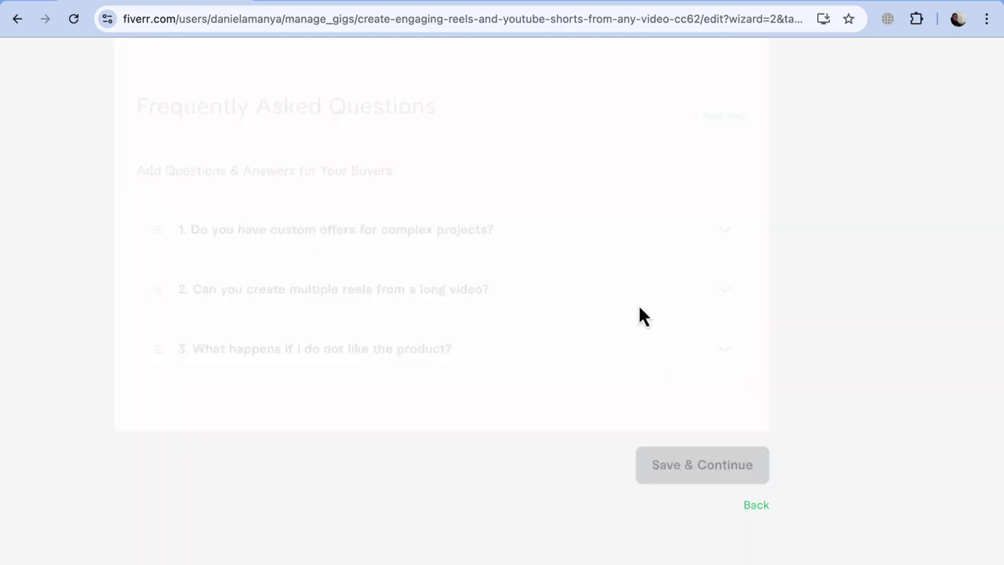
Step: Add a free-text buyer requirement "Video File." asking for an upload of the video or segment, with supported formats MP4, MOV, AVI, etc
scroll(506, 143, down, 2)
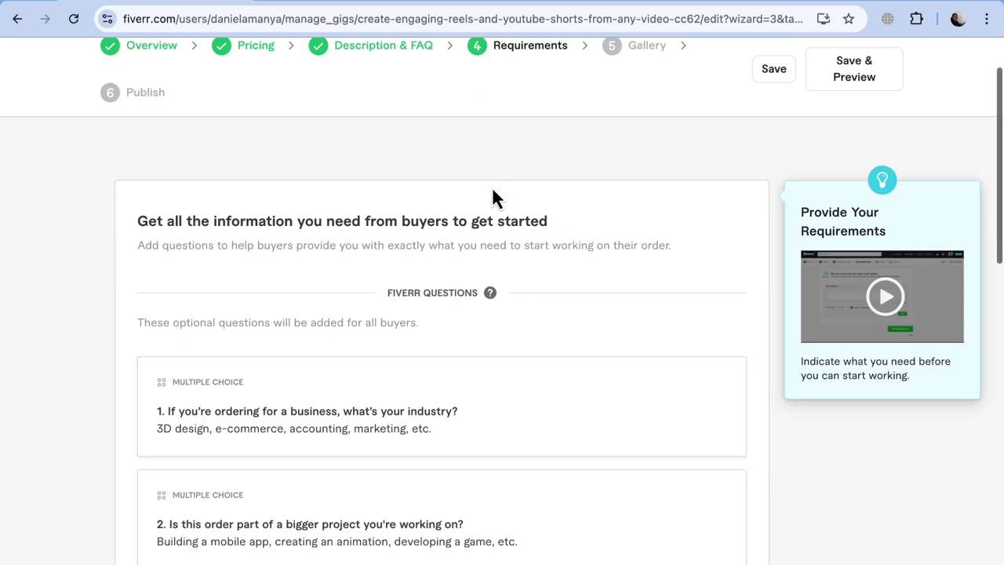
scroll(492, 193, down, 10)
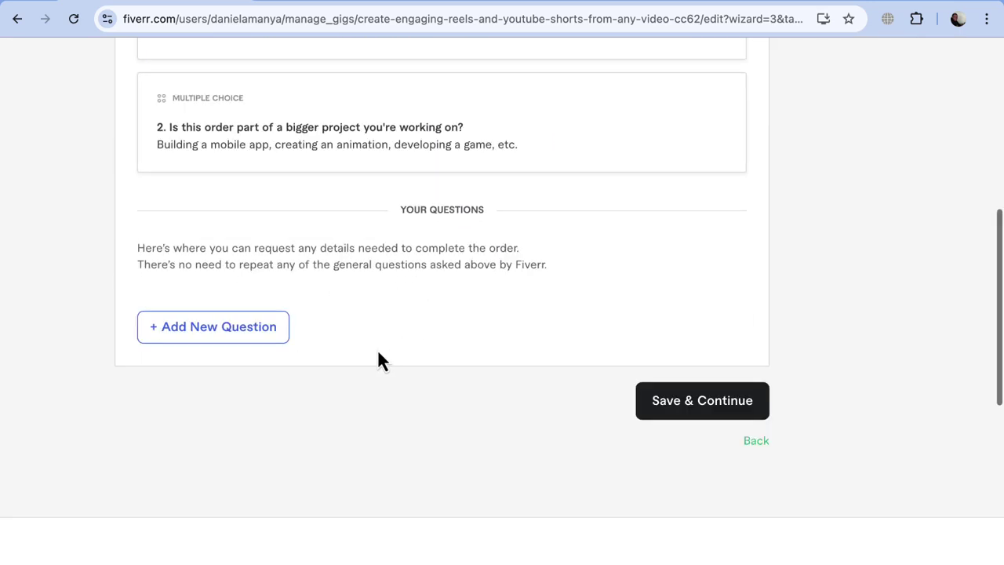
click(280, 339)
click(275, 372)
text(Video File.)
key(Return)
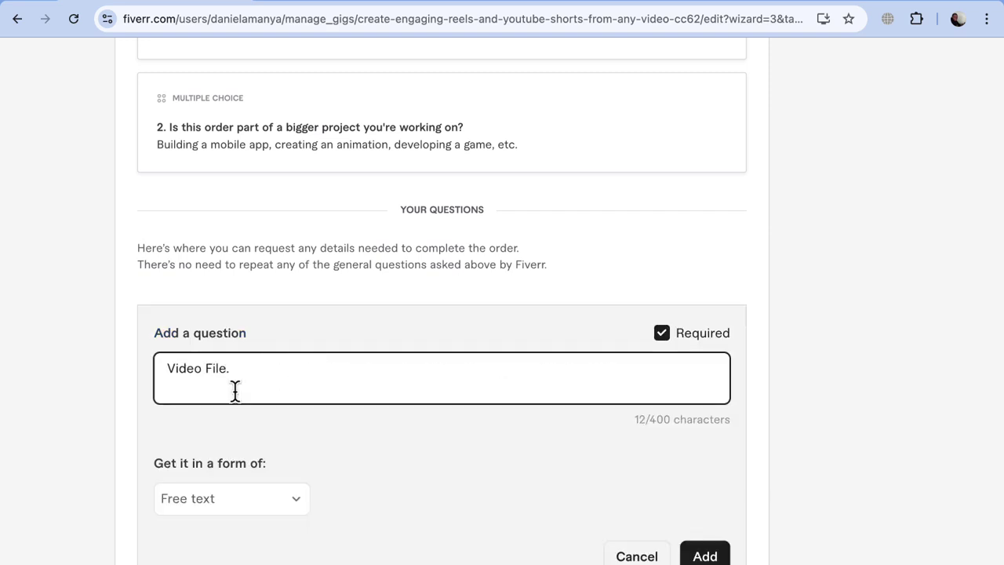
text(Upload your video or the specific segment you want turned into a reel. Supported formats: MP4, MOV, AVI, etc.)
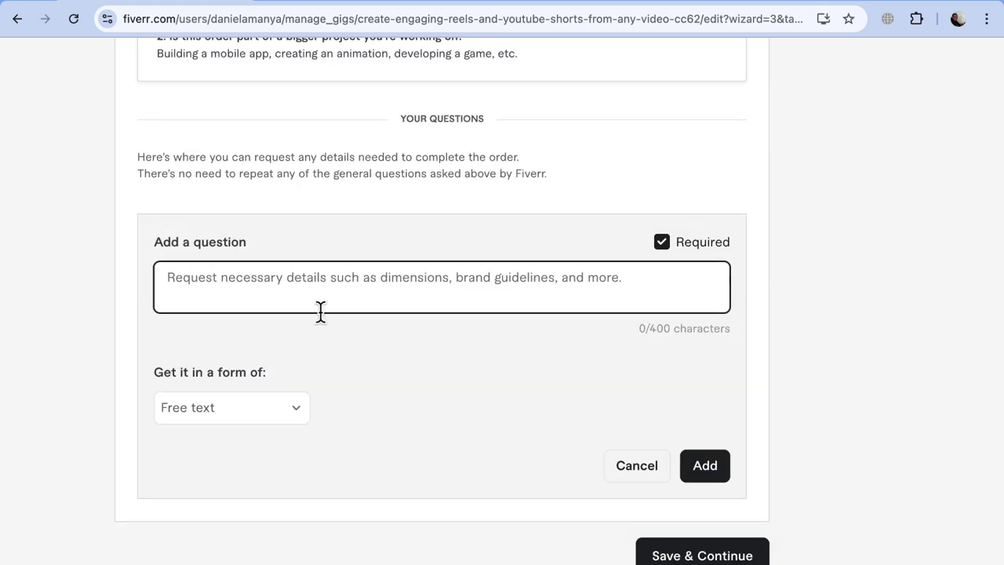
Step: Start another buyer question reading "How many revisions do you need?" and make it multiple choice
text(W)
key(BackSpace)
text(H)
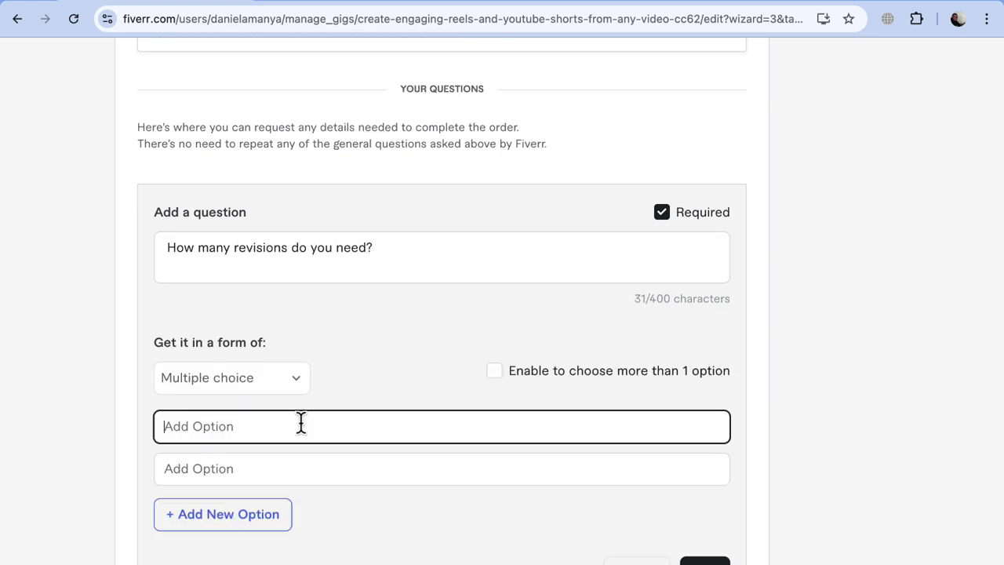
Step: Give the revisions question the options "1. One Revisions", "2. Two Revisions" and "3. Three Revisions", and add it to the requirements
text(1. One)
click(265, 463)
text(2.)
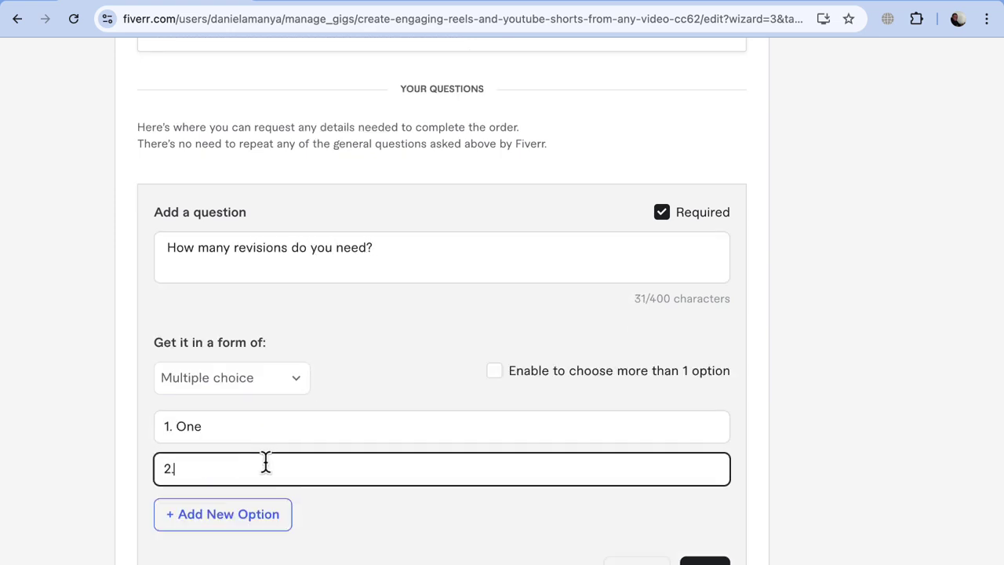
text( Two)
click(272, 516)
click(202, 510)
text(3. Three Revisions)
click(263, 468)
text(Revisions)
click(266, 426)
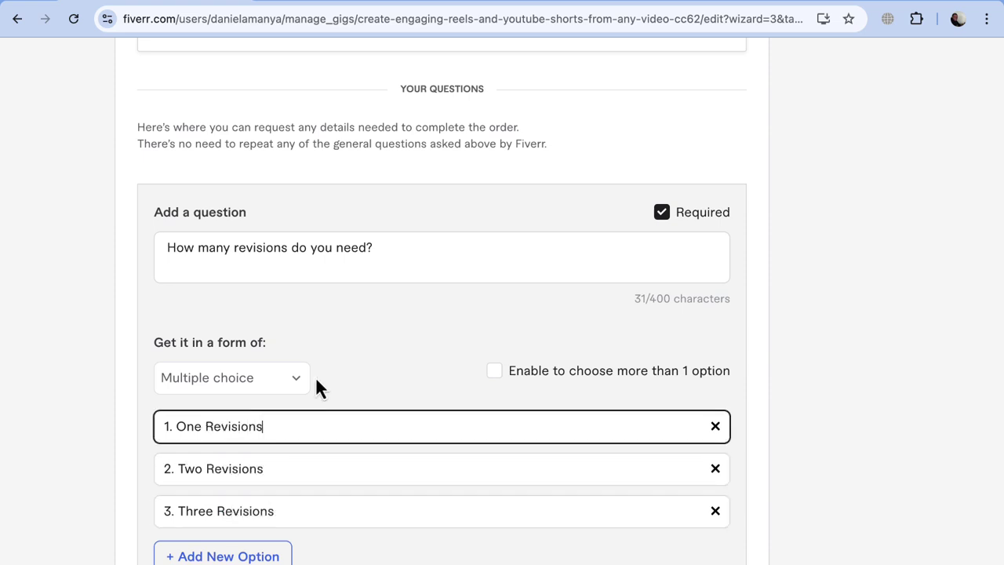
scroll(317, 381, down, 3)
click(697, 516)
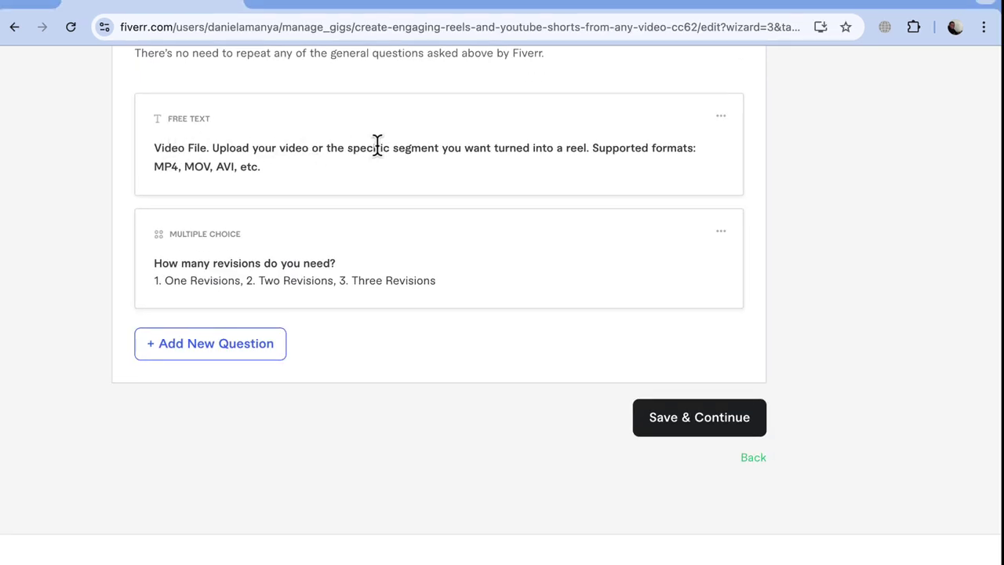
Step: Add the free-text question "Any special requests or instructions you may have to get your project done well." and continue to the gallery stage
click(258, 343)
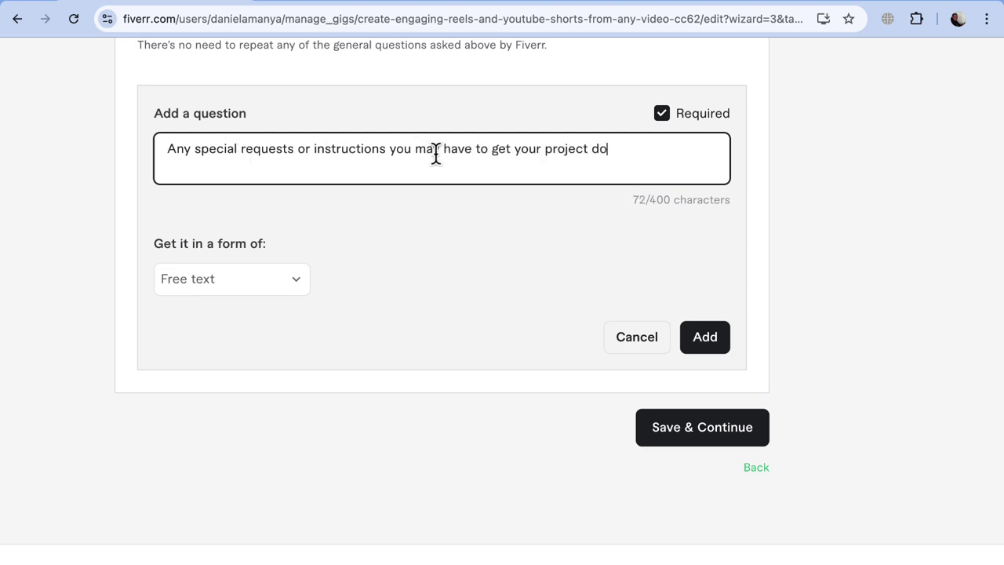
text(ll.)
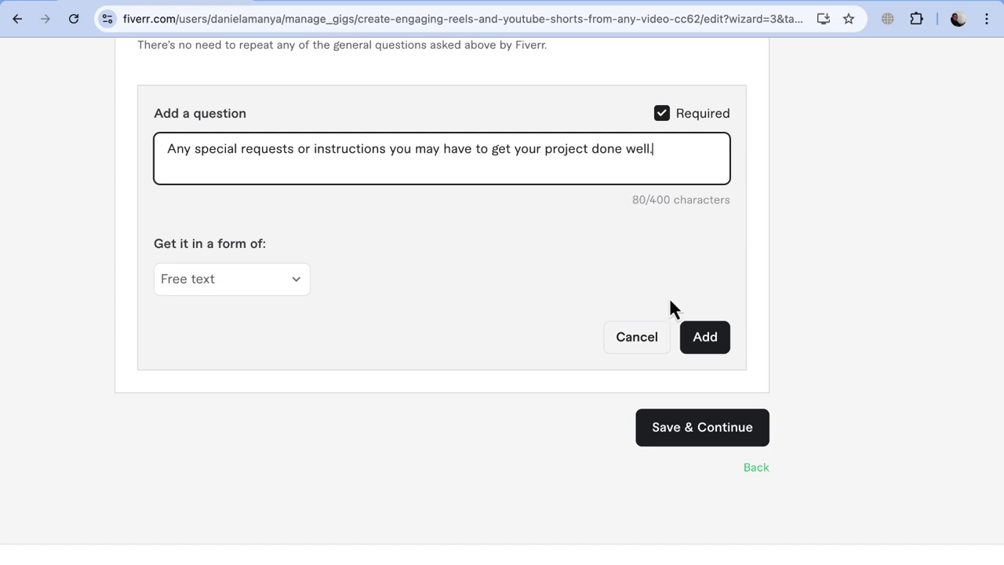
click(711, 338)
scroll(598, 296, down, 2)
click(700, 423)
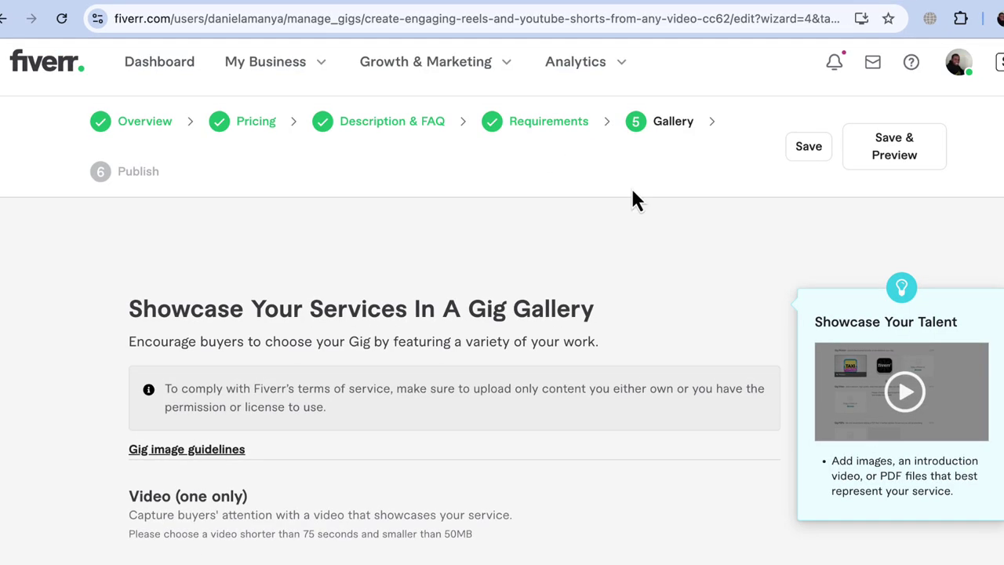
Step: Upload Fiverr - Ad_1.mp4 as the gig's showcase video
scroll(371, 219, down, 5)
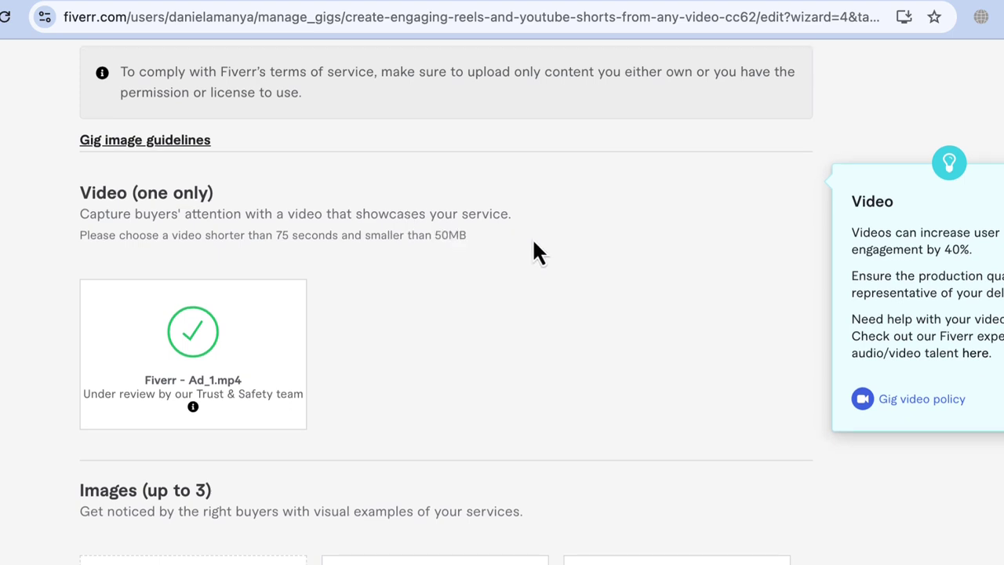
scroll(533, 251, down, 1)
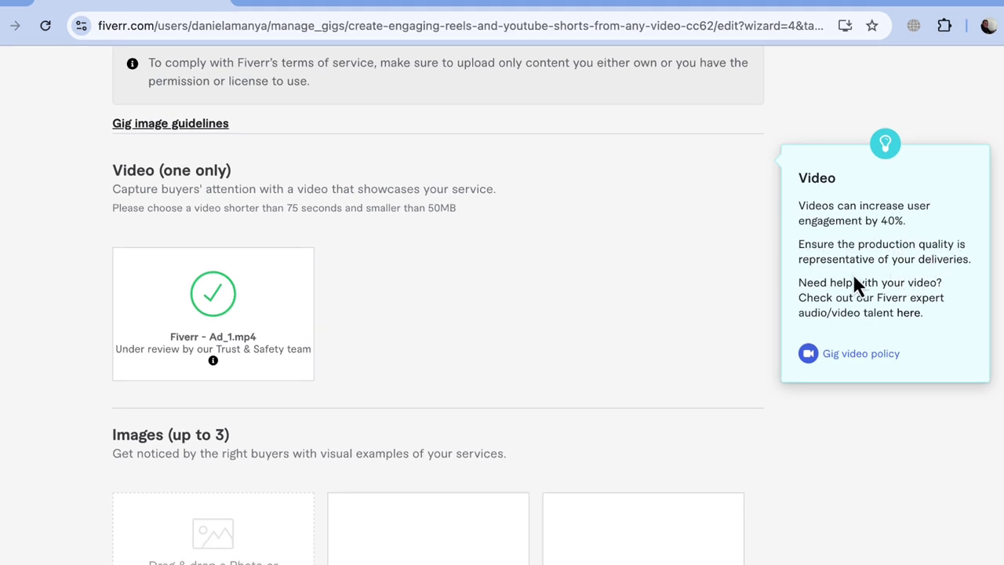
Step: Upload REEL GIG.png, 3.png and 4.png from the Fiverr... desktop folder as the gig's three images
scroll(204, 207, down, 1)
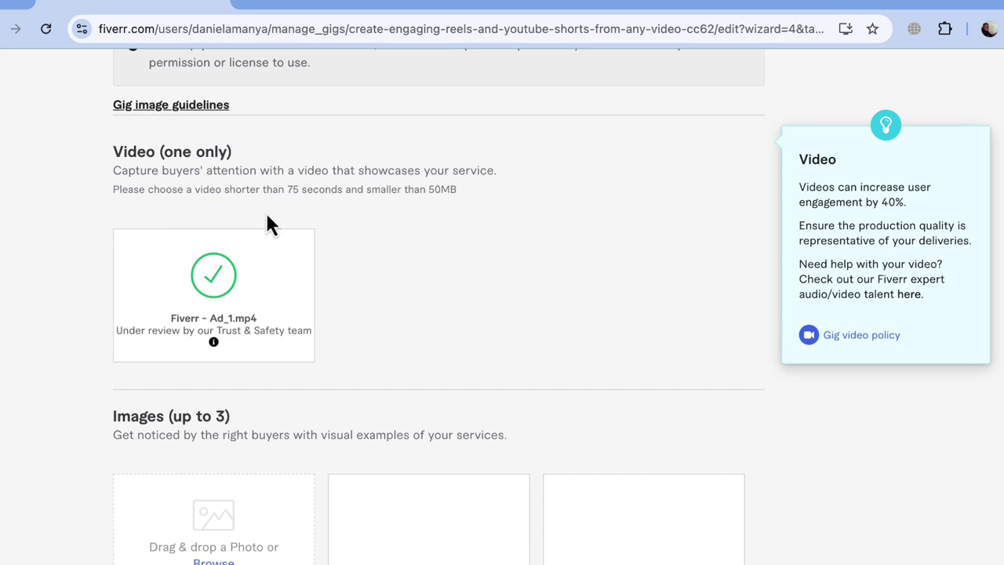
scroll(415, 220, down, 1)
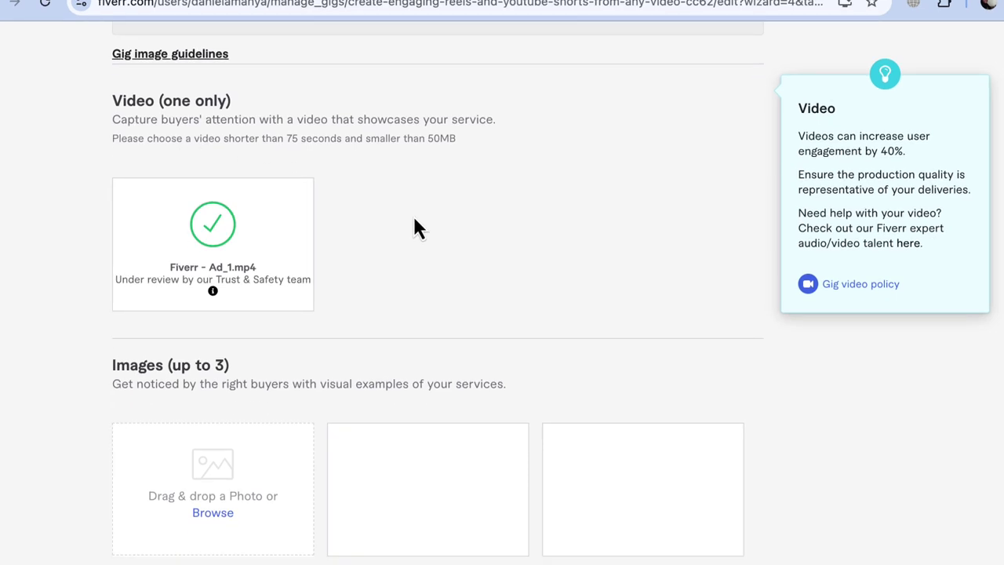
scroll(414, 220, down, 1)
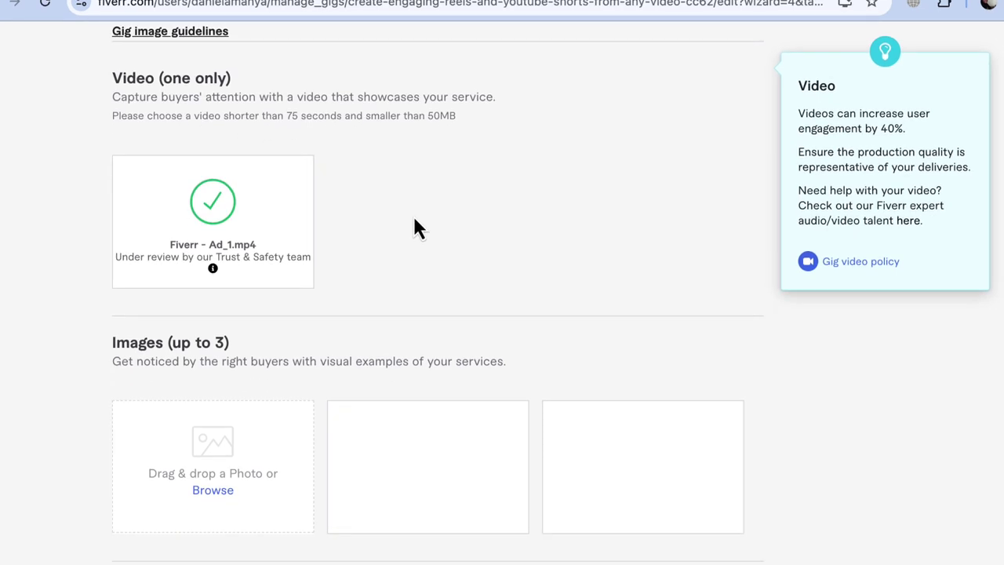
mouse_move(200, 232)
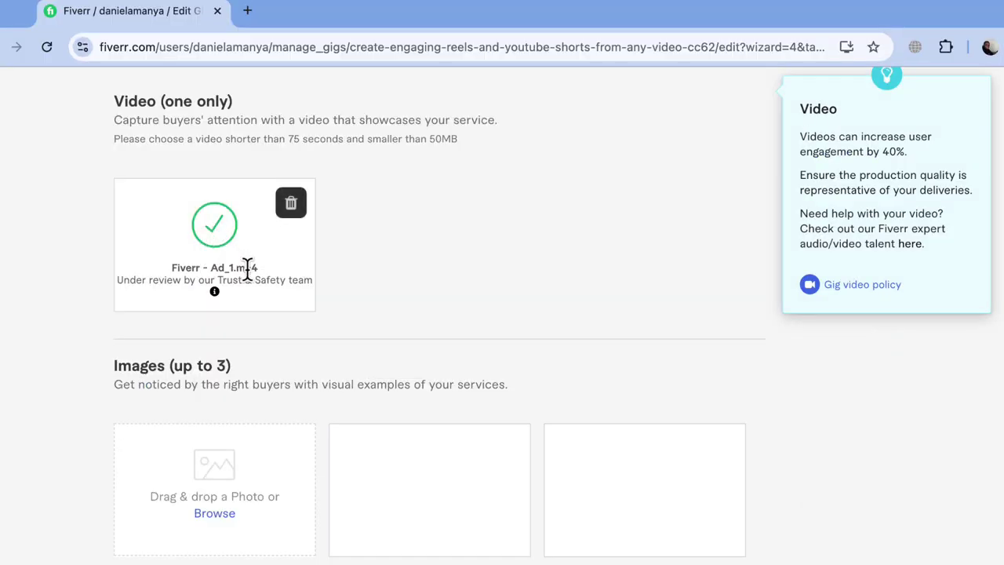
scroll(227, 263, down, 1)
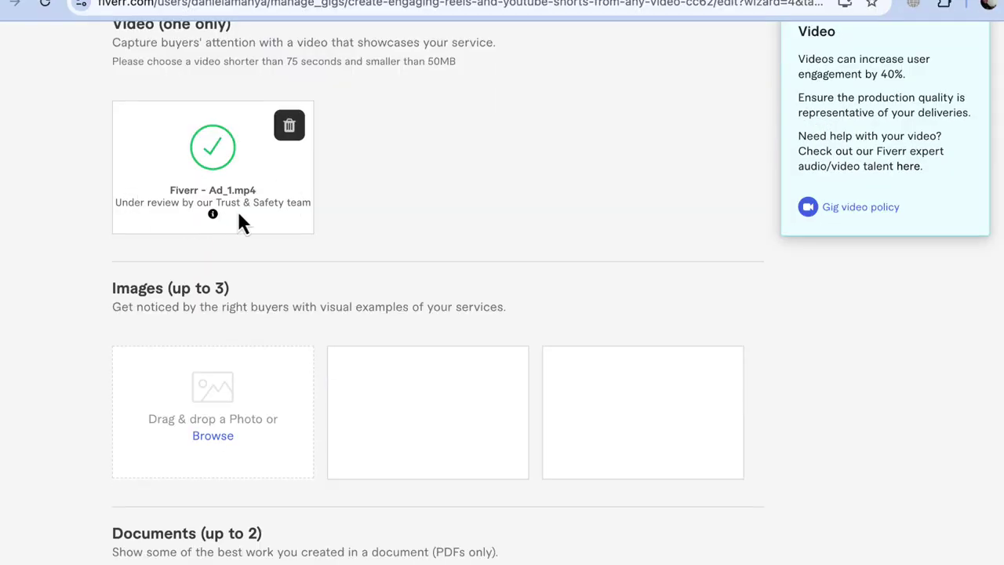
scroll(309, 248, down, 3)
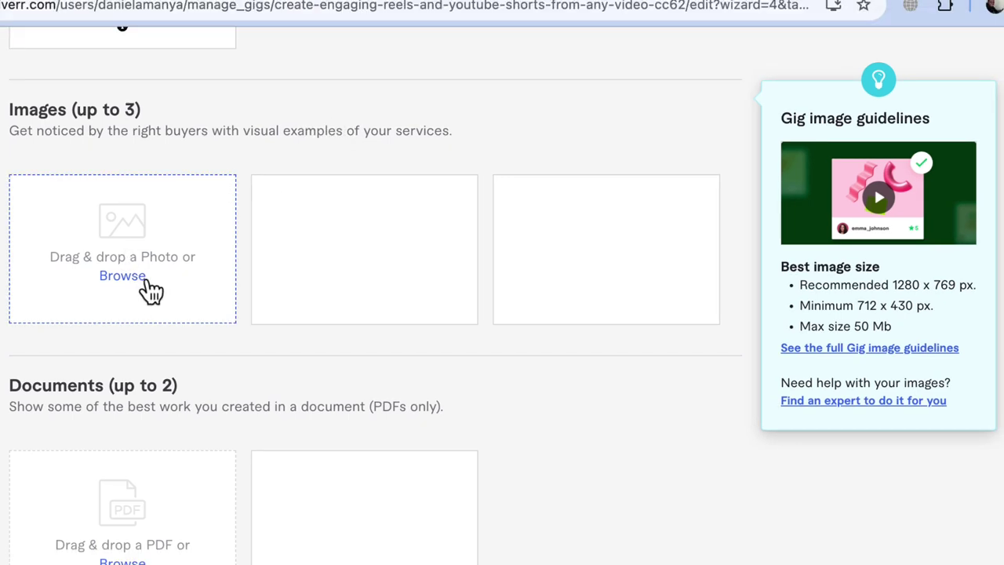
click(140, 280)
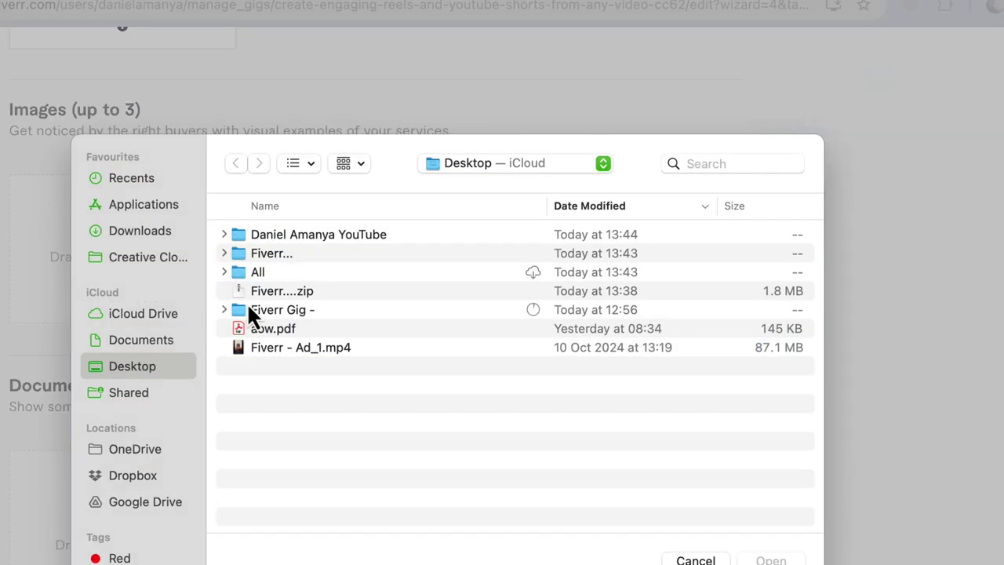
double_click(272, 253)
double_click(275, 235)
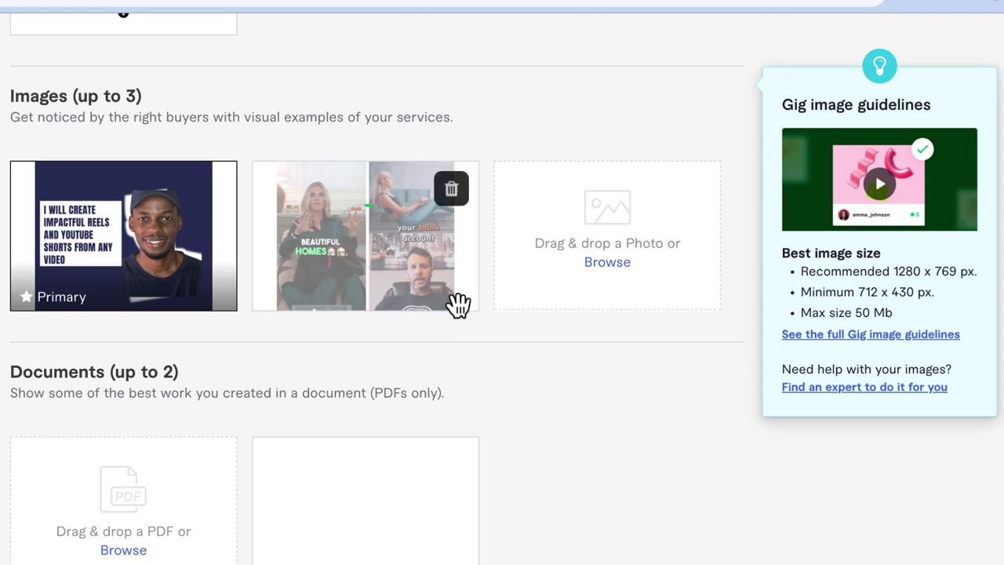
click(605, 243)
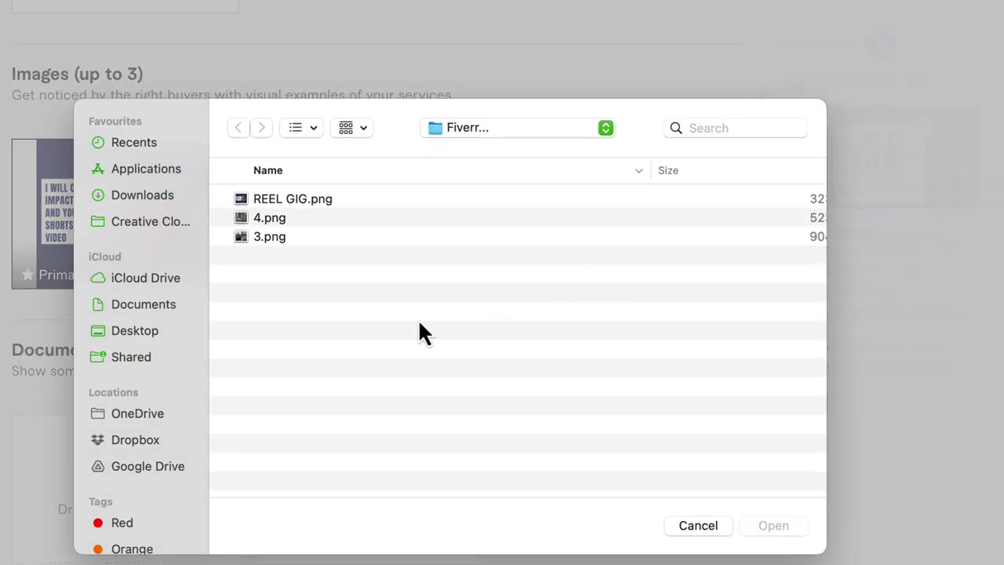
double_click(264, 220)
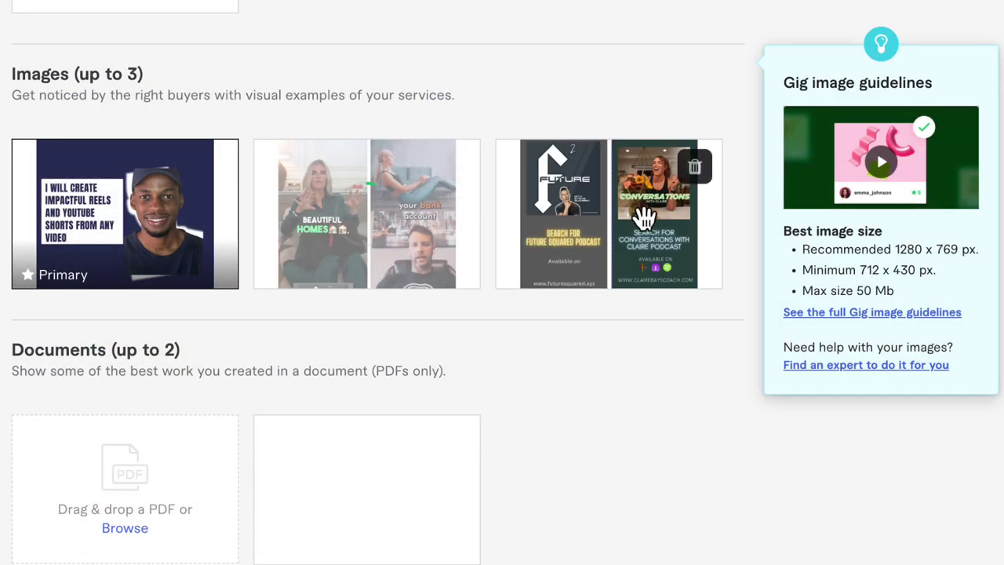
Step: Save the gallery without adding documents and publish the gig
scroll(598, 286, down, 3)
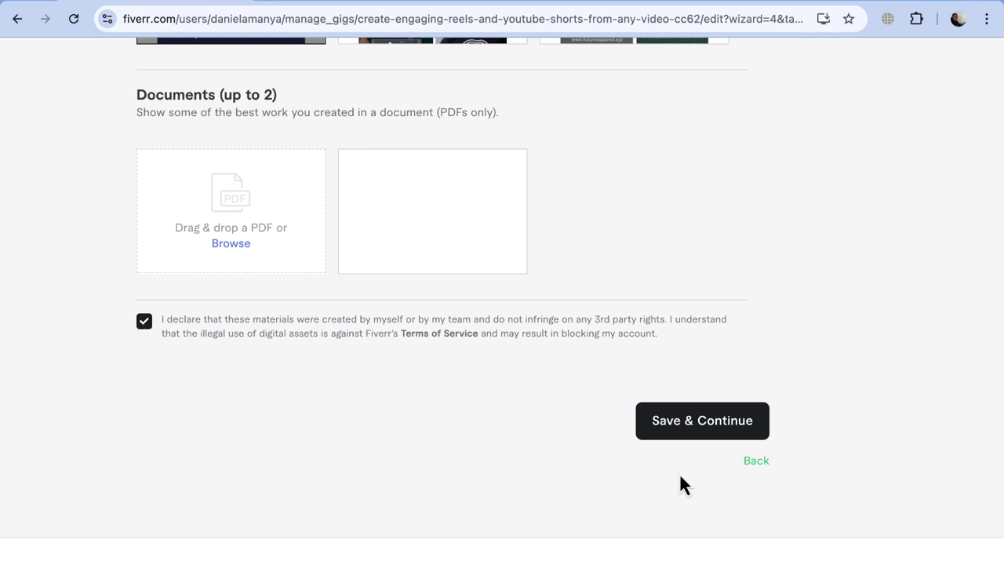
click(697, 433)
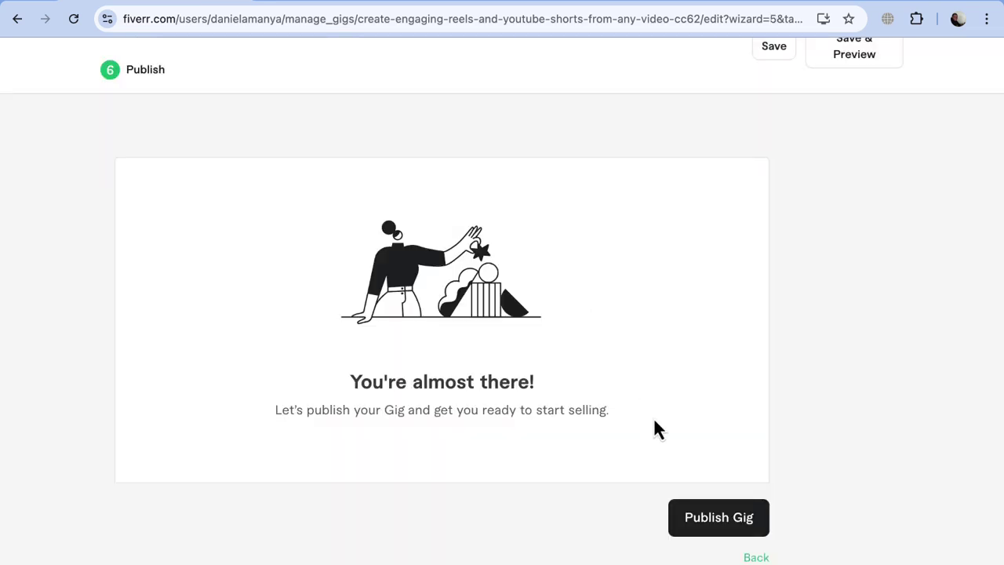
click(695, 474)
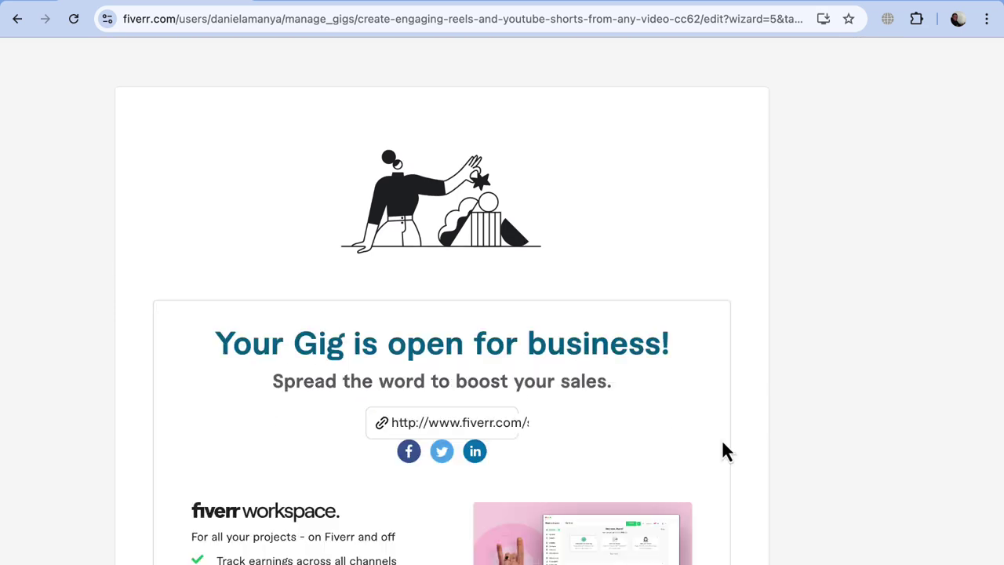
scroll(705, 408, down, 3)
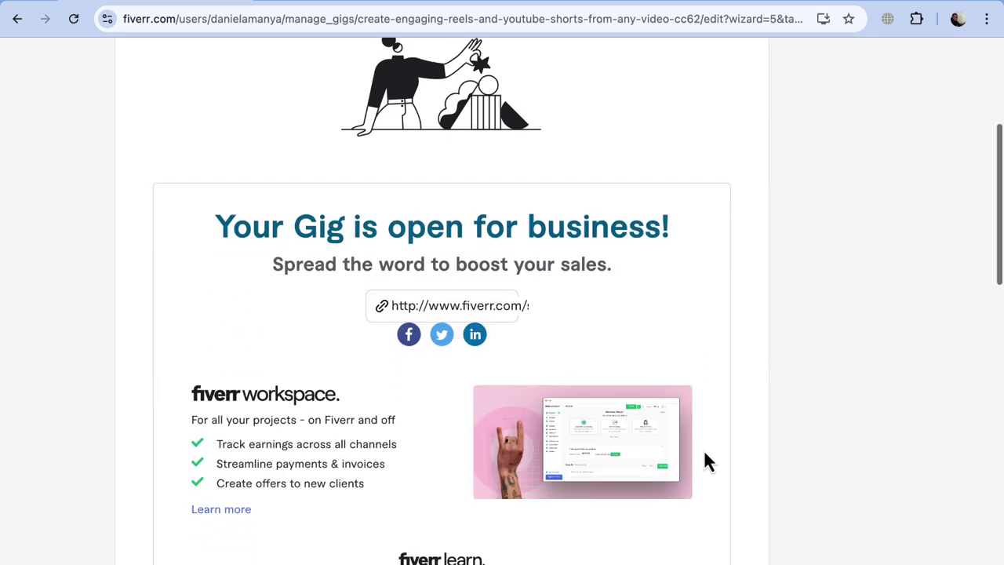
scroll(705, 461, down, 1)
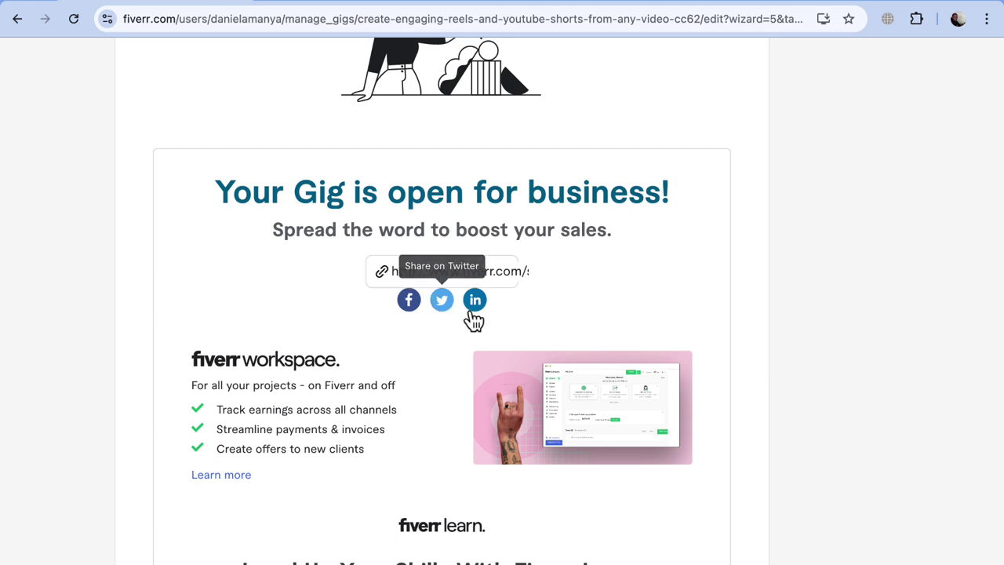
scroll(550, 240, down, 5)
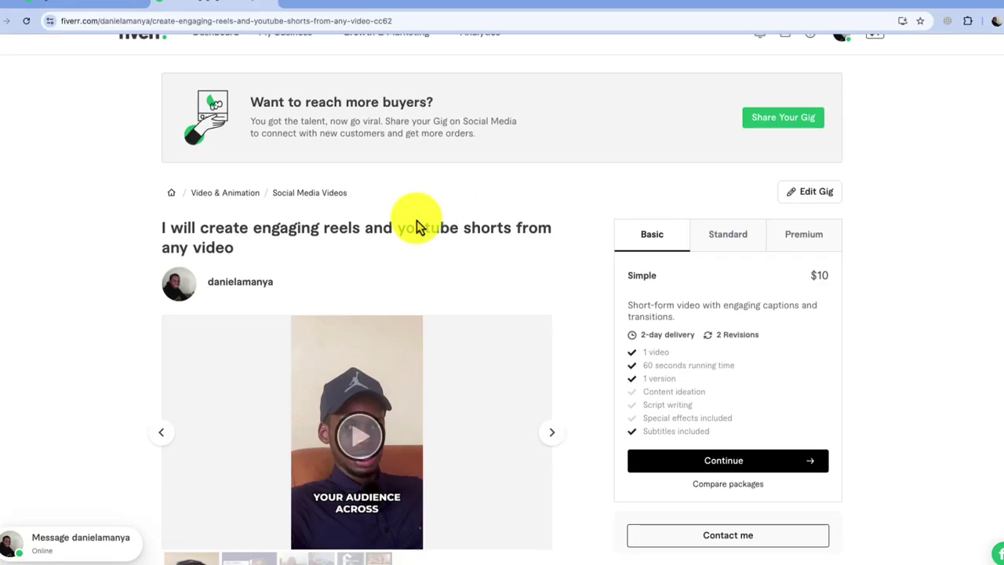
Step: Review the title, seller name and header area of the published gig's public page
scroll(416, 220, down, 1)
drag(242, 231, 300, 193)
click(258, 240)
right_click(252, 229)
click(225, 223)
scroll(293, 228, down, 1)
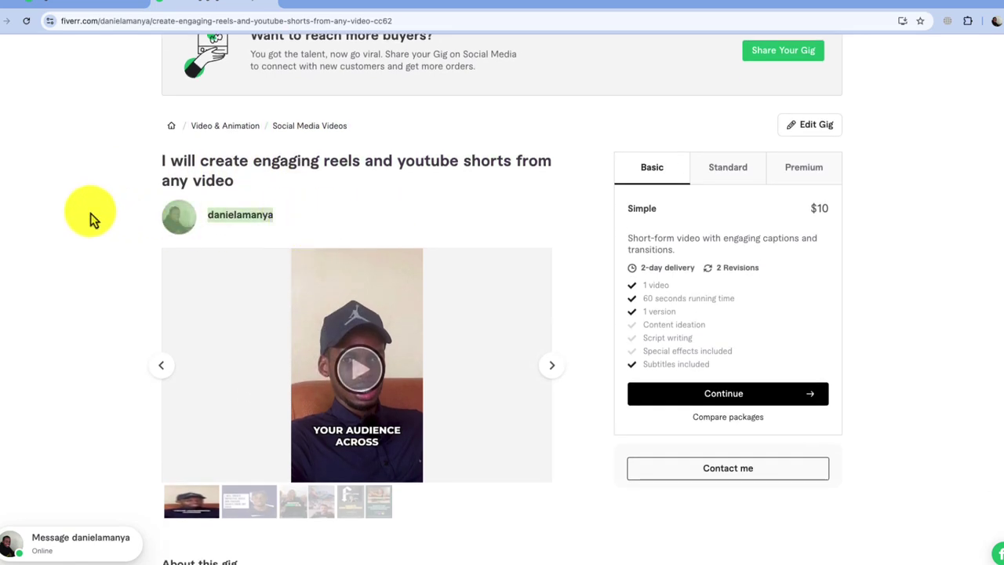
scroll(51, 273, down, 2)
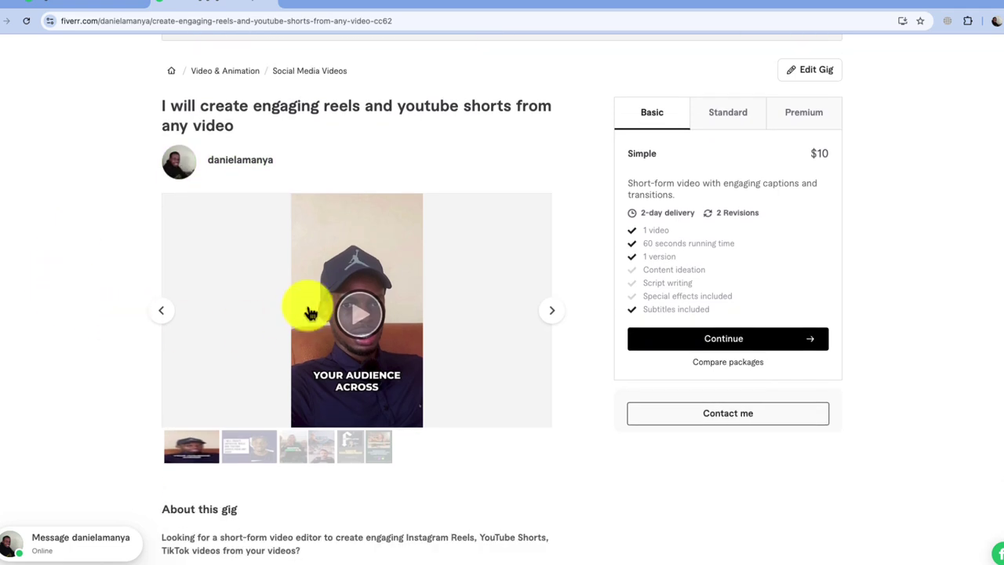
scroll(385, 290, down, 2)
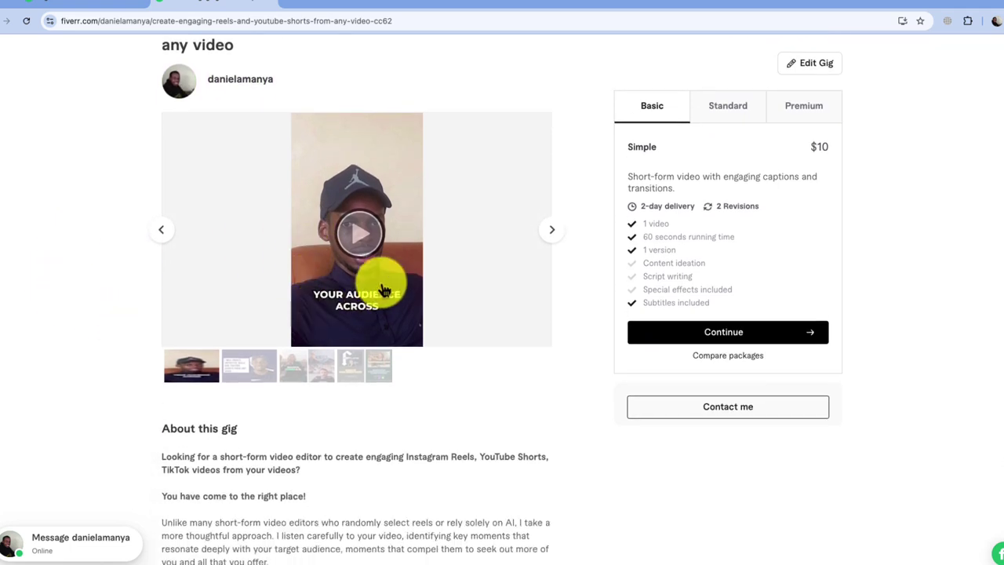
Step: Play the gig's showcase video and browse through all three gallery images
click(366, 248)
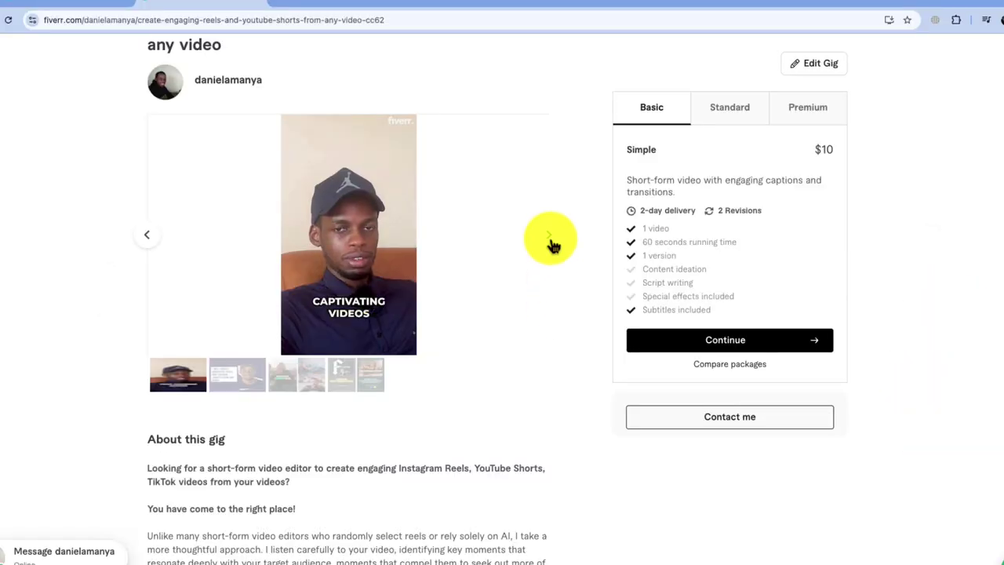
click(932, 294)
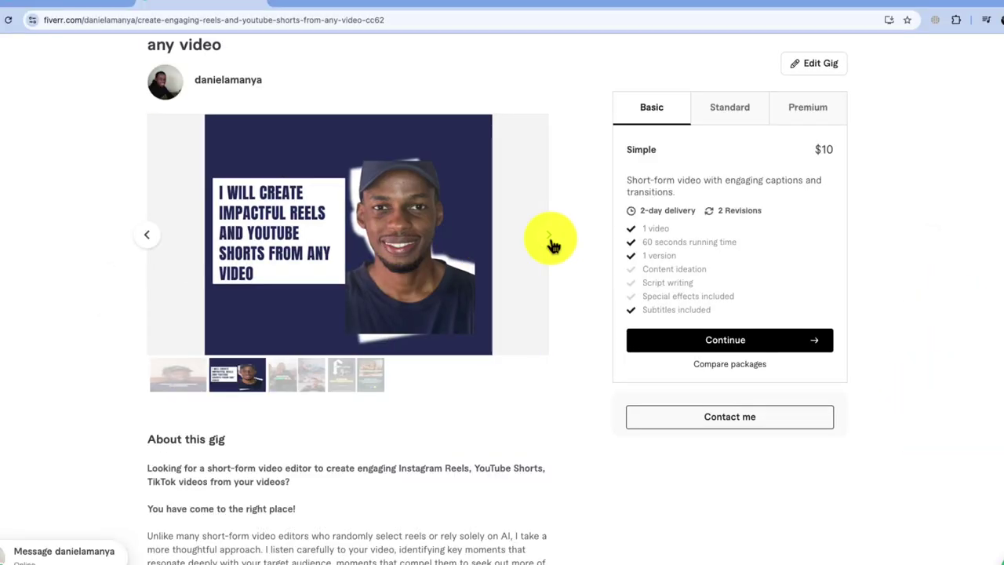
click(553, 245)
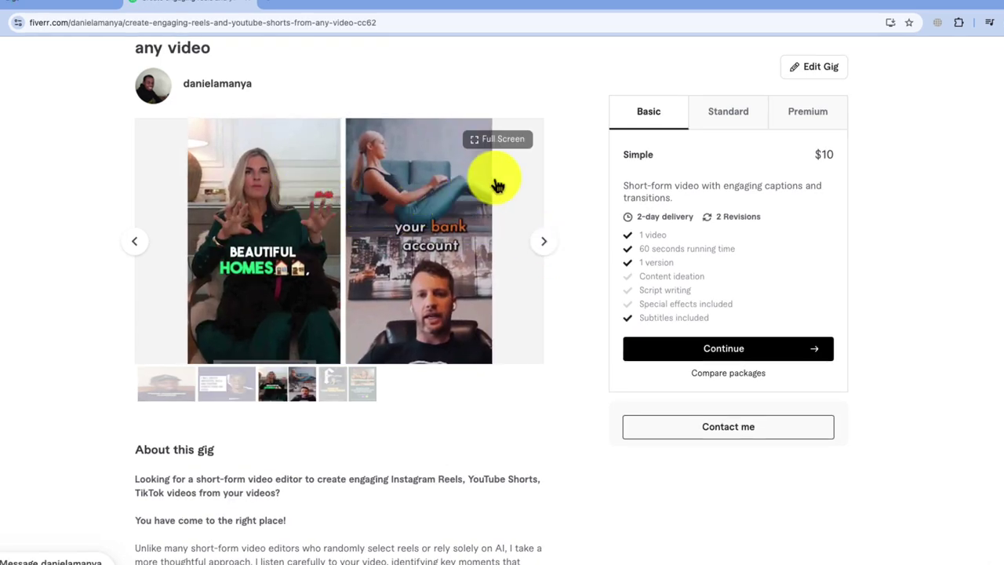
click(548, 246)
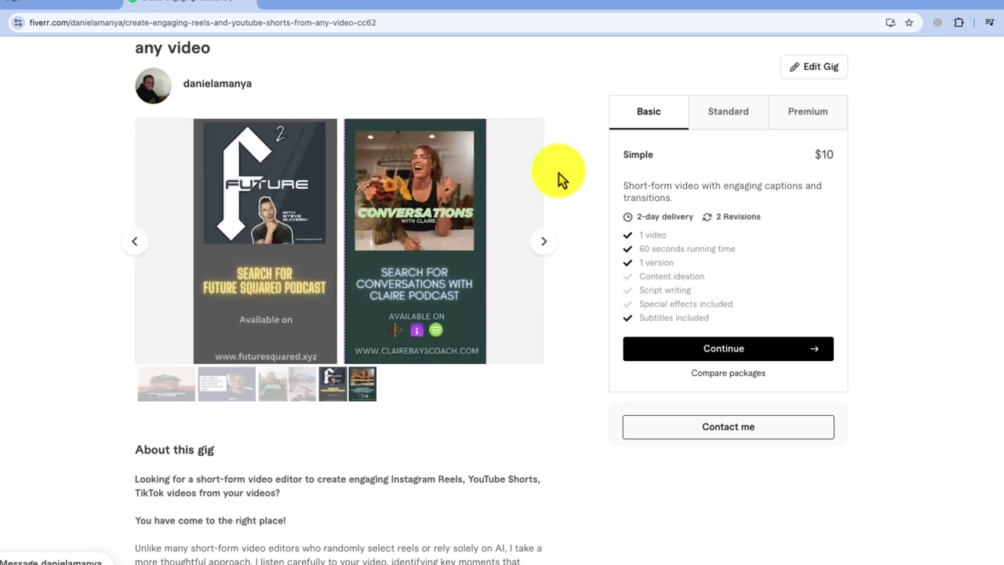
Step: Review the Basic, Standard and Premium package details and return to the Basic package
scroll(711, 208, up, 1)
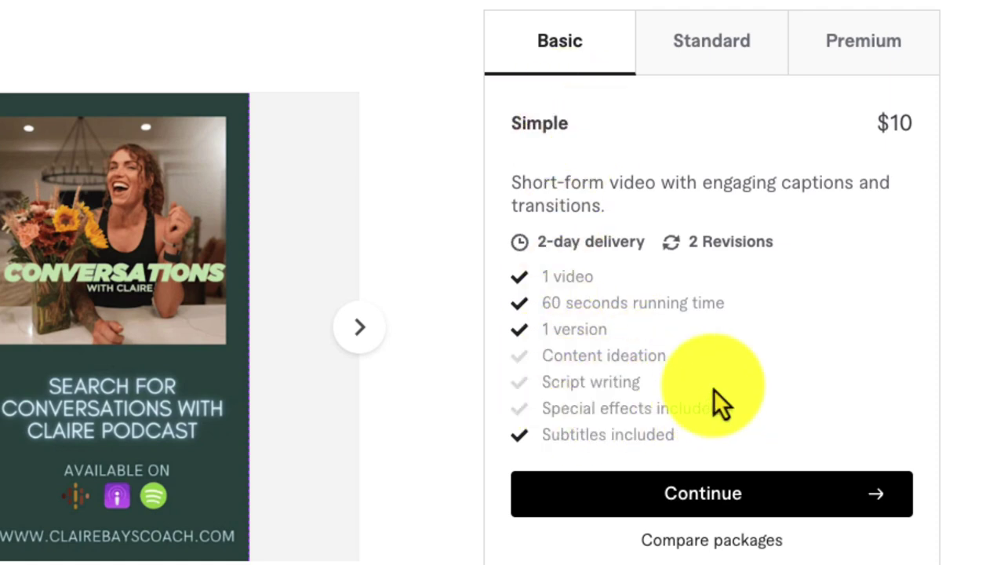
click(721, 53)
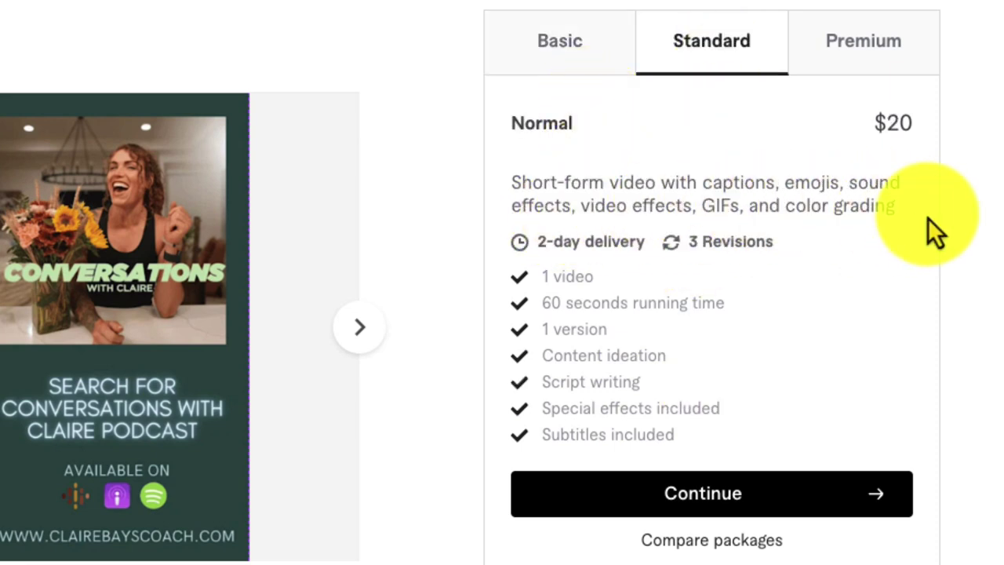
scroll(928, 218, down, 1)
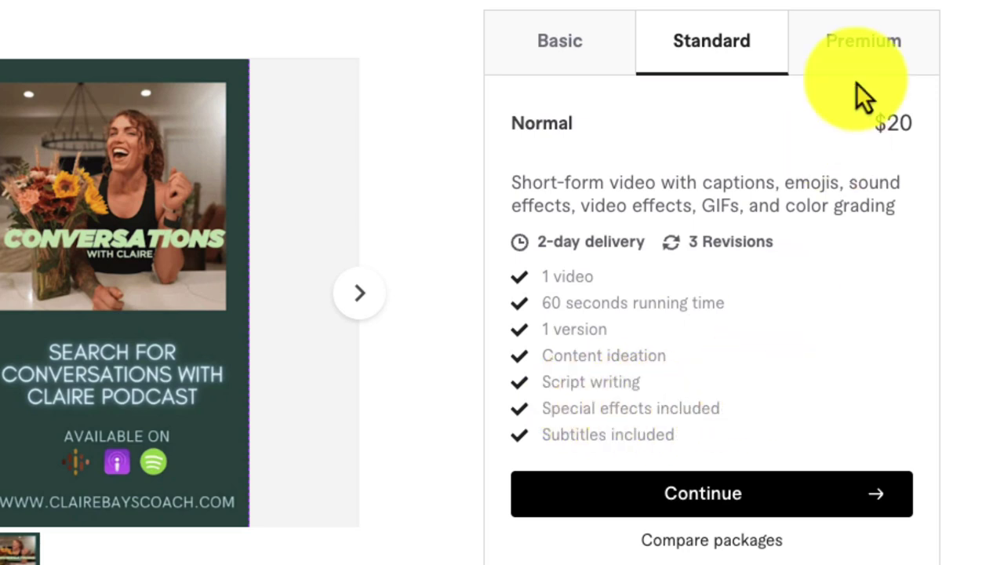
click(860, 61)
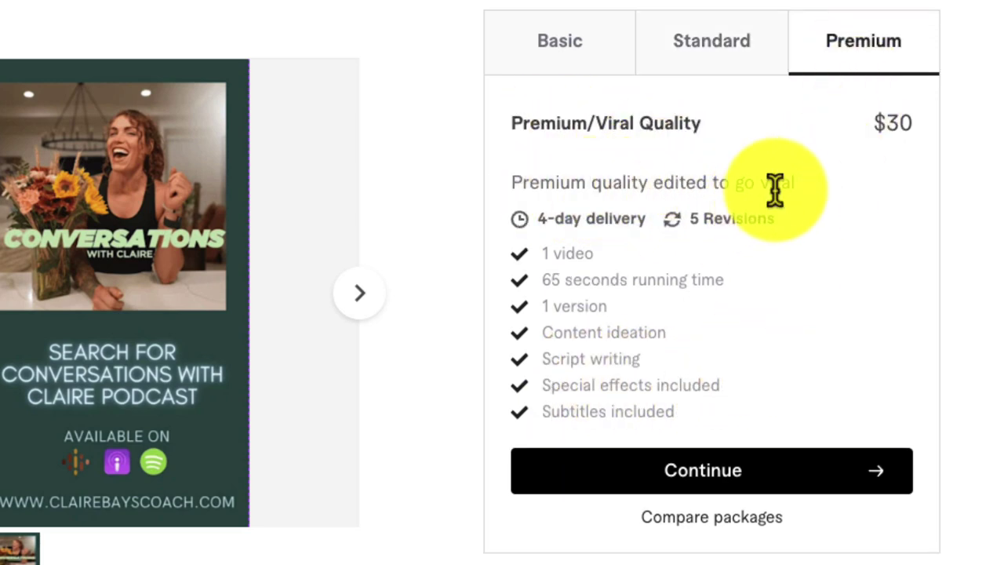
scroll(817, 113, down, 2)
click(565, 36)
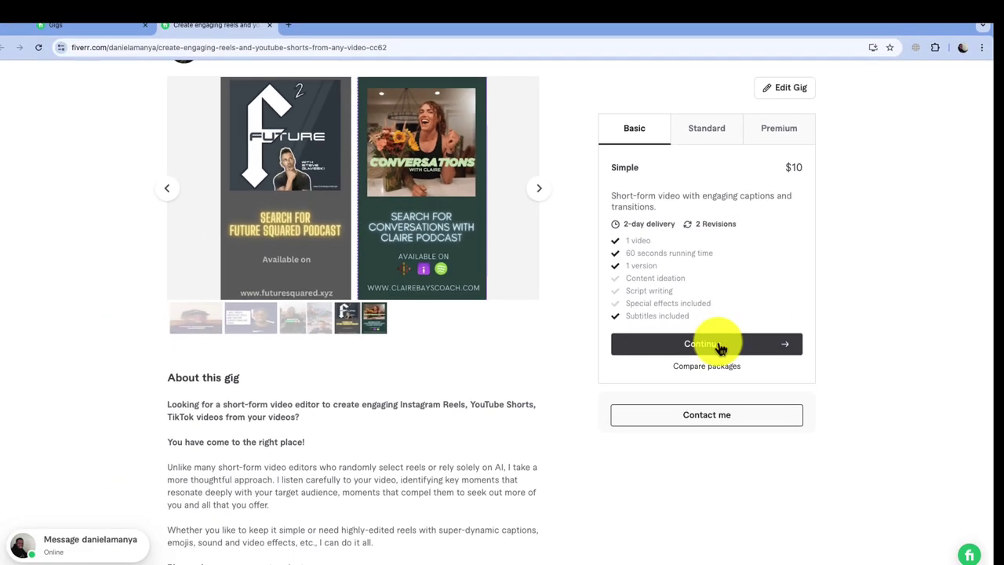
Step: Inspect the order options a buyer gets for the Basic package and close them
click(718, 345)
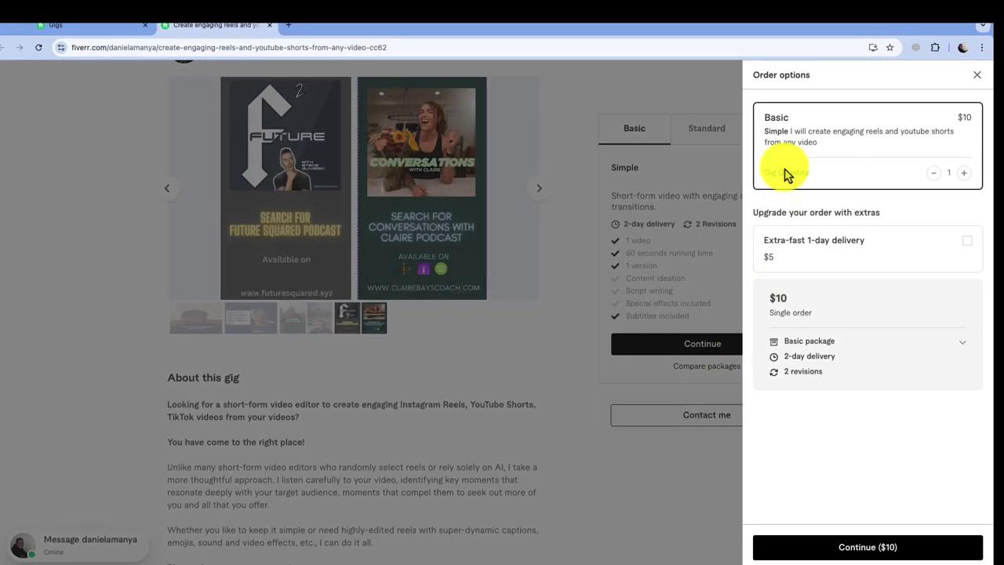
click(871, 546)
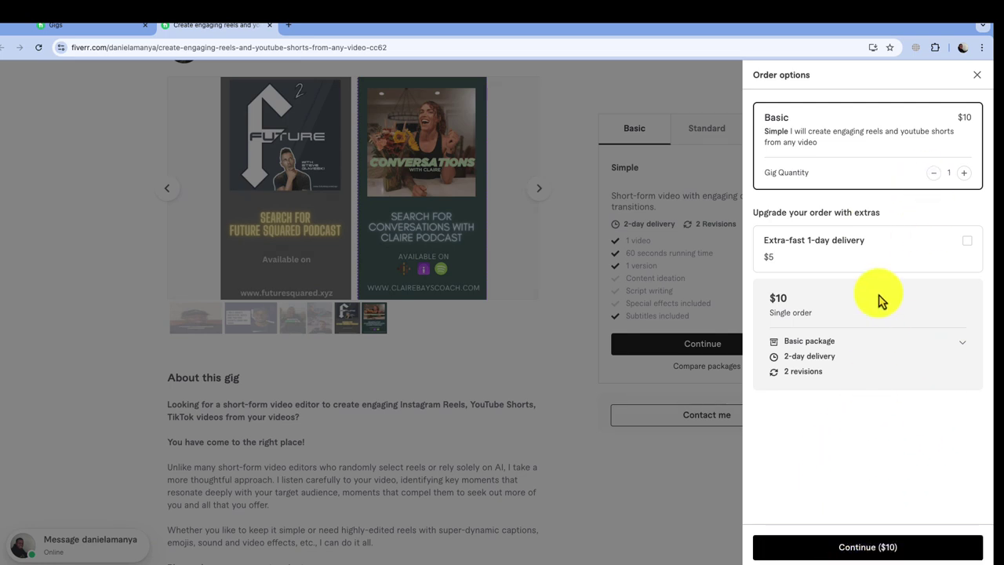
click(976, 79)
Step: Read through the gig's description, the seller profile and the package comparison table
scroll(541, 222, down, 5)
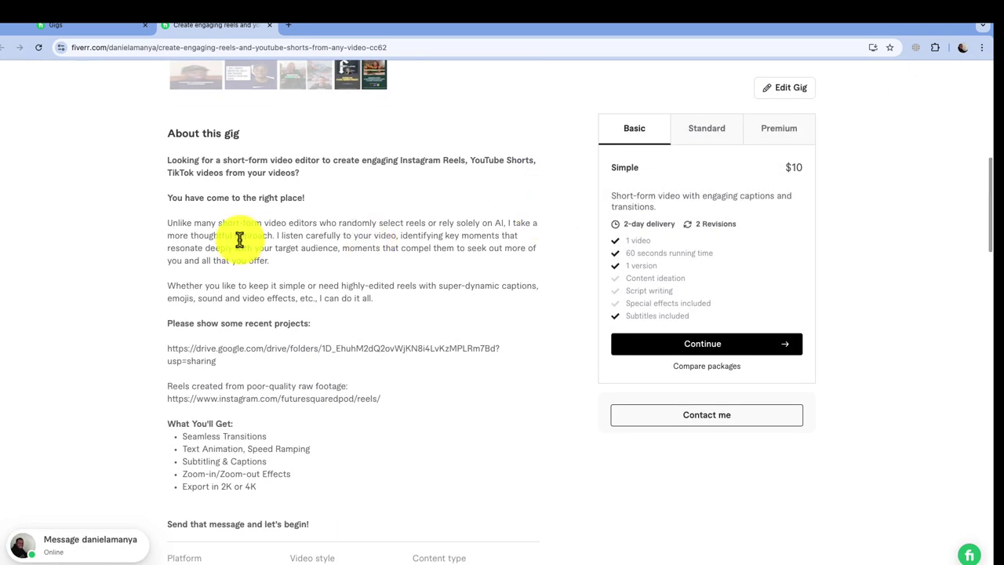
scroll(286, 192, down, 1)
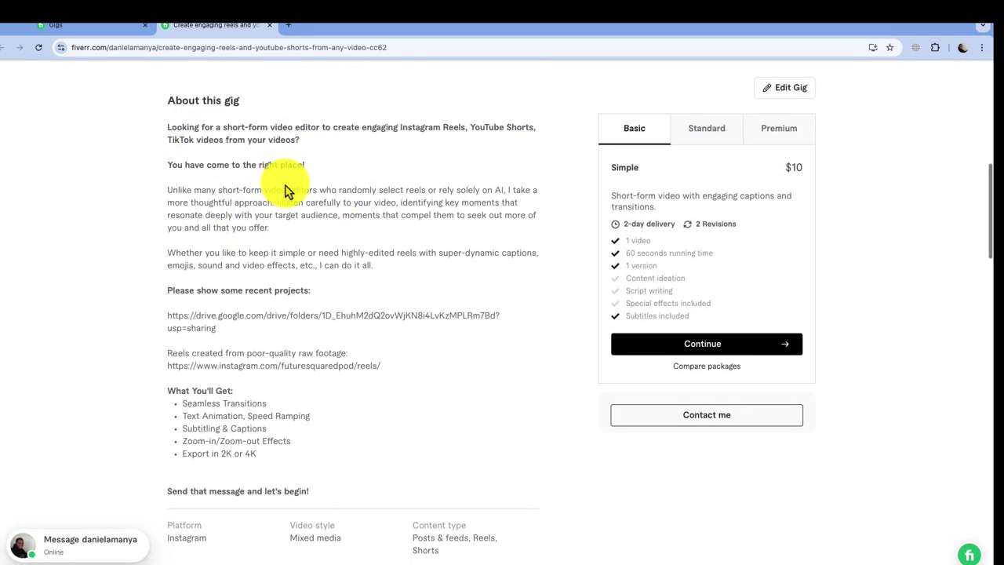
scroll(286, 192, down, 10)
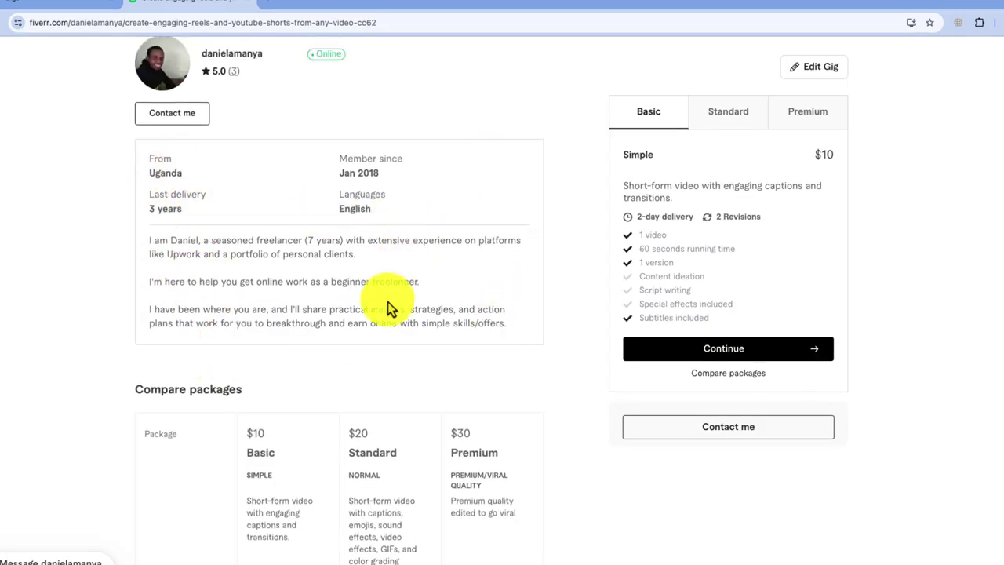
scroll(400, 310, down, 5)
scroll(294, 116, down, 2)
scroll(291, 112, up, 1)
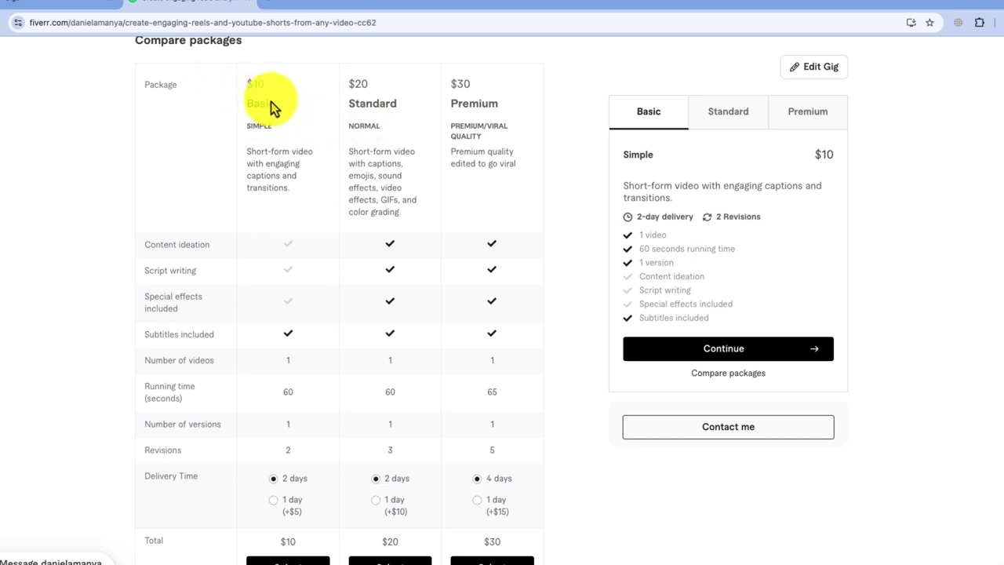
scroll(470, 110, down, 7)
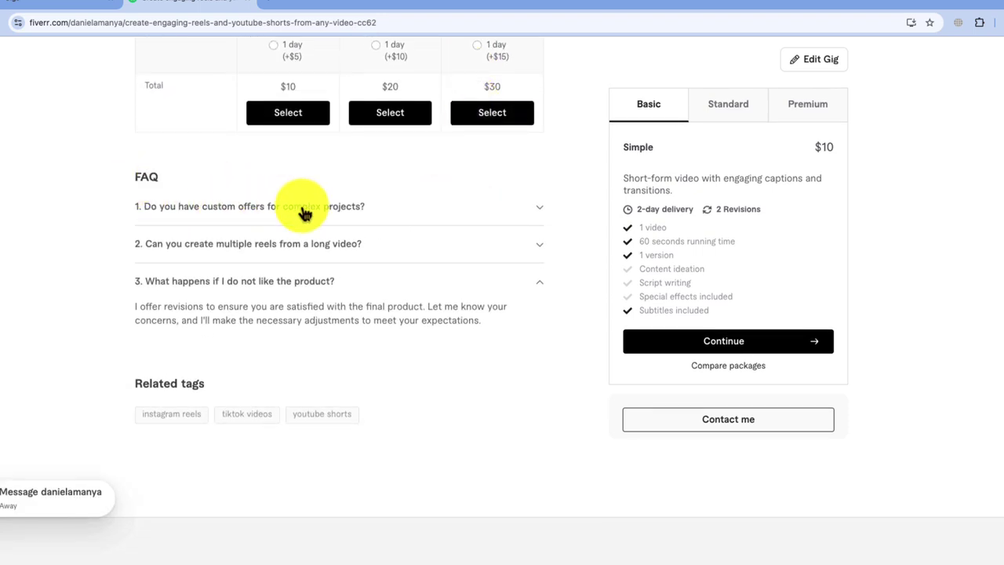
Step: Expand each of the three FAQ answers in turn and return to the gig's title
click(310, 212)
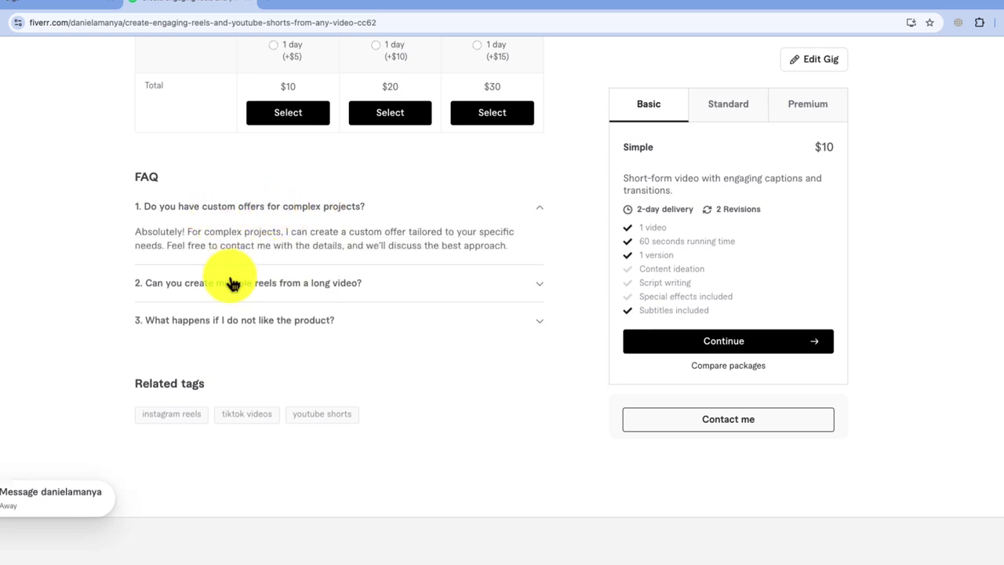
click(233, 283)
click(240, 320)
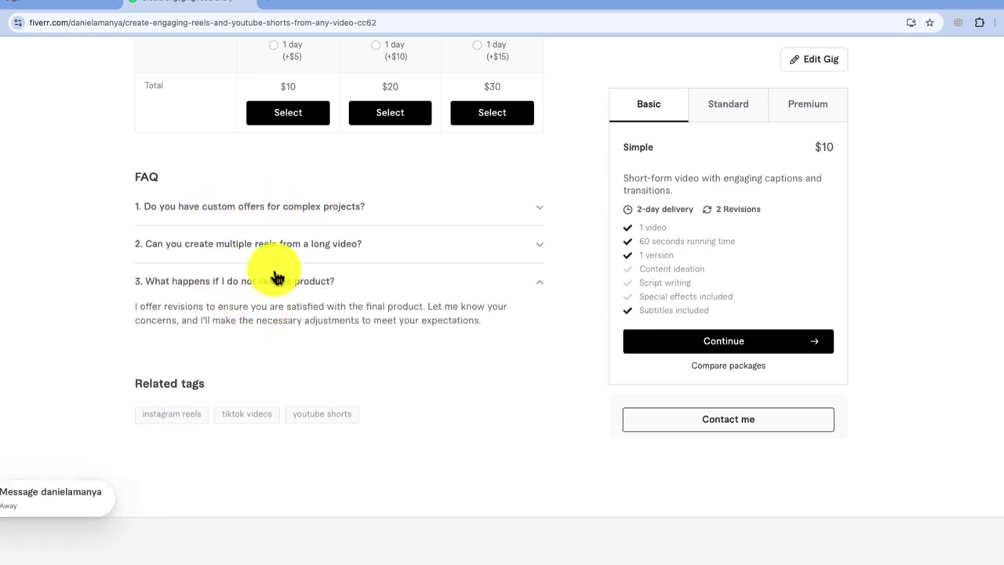
scroll(306, 287, up, 10)
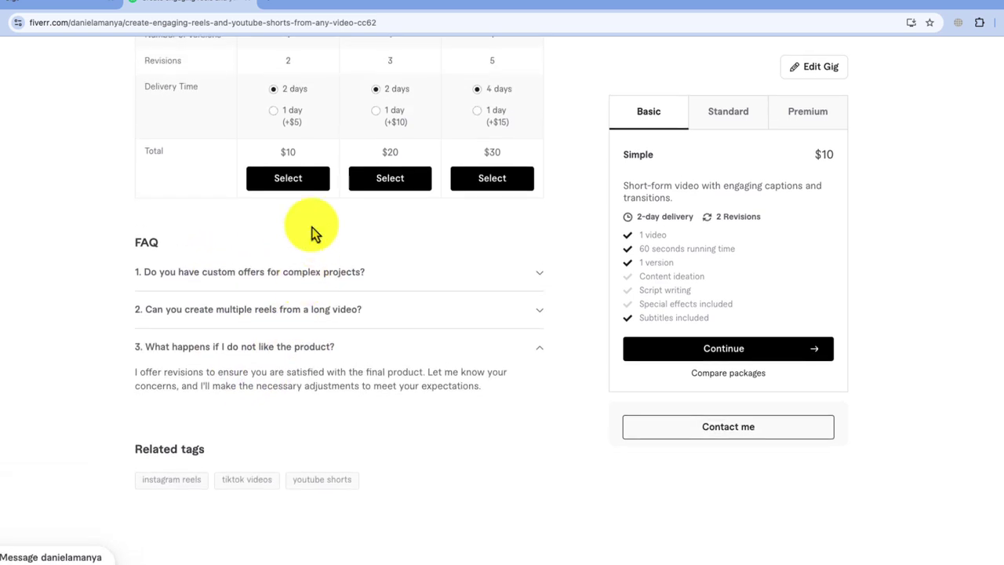
scroll(314, 234, up, 10)
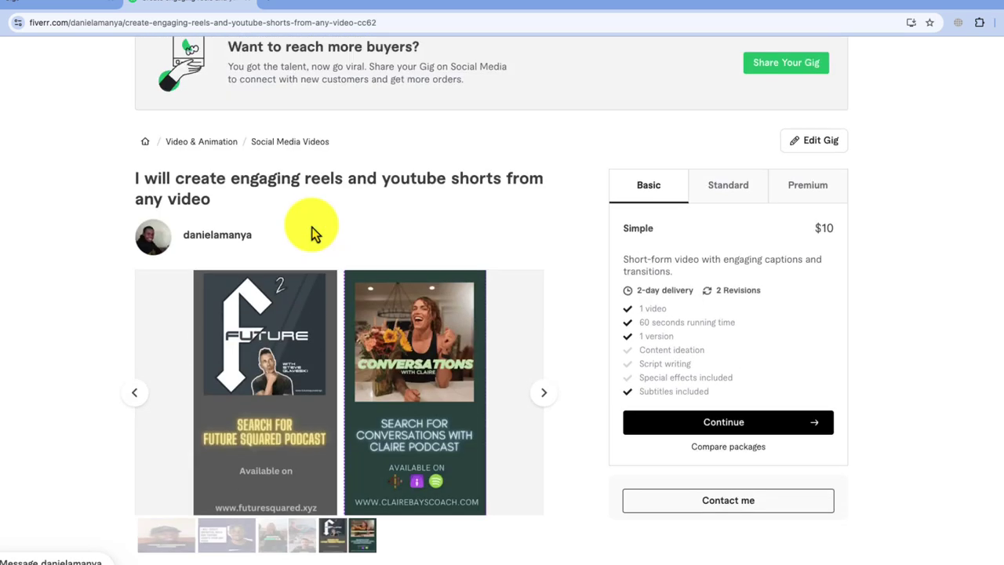
scroll(426, 162, down, 1)
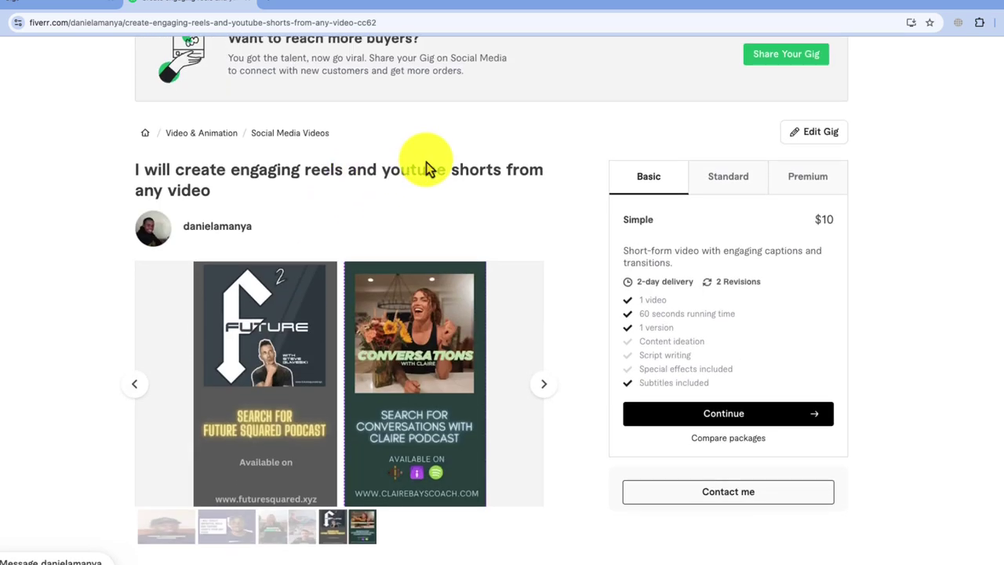